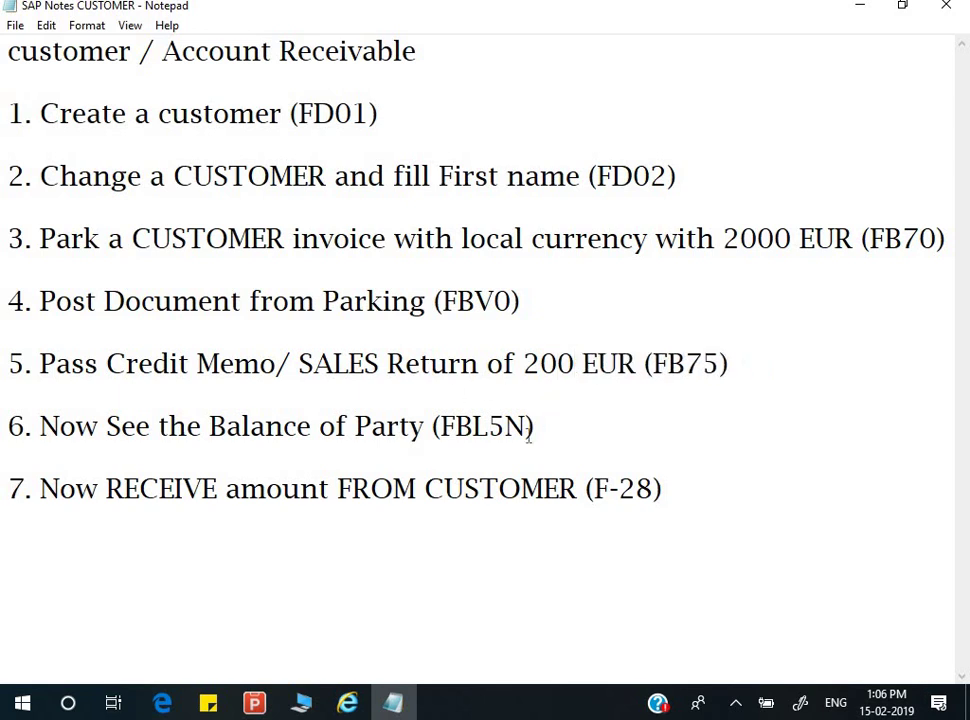
# - Highlight the FBL5N and F-28 transaction codes in the Notepad notes
pyautogui.click(713, 363)
pyautogui.click(489, 428)
pyautogui.moveTo(441, 428); pyautogui.dragTo(524, 432)
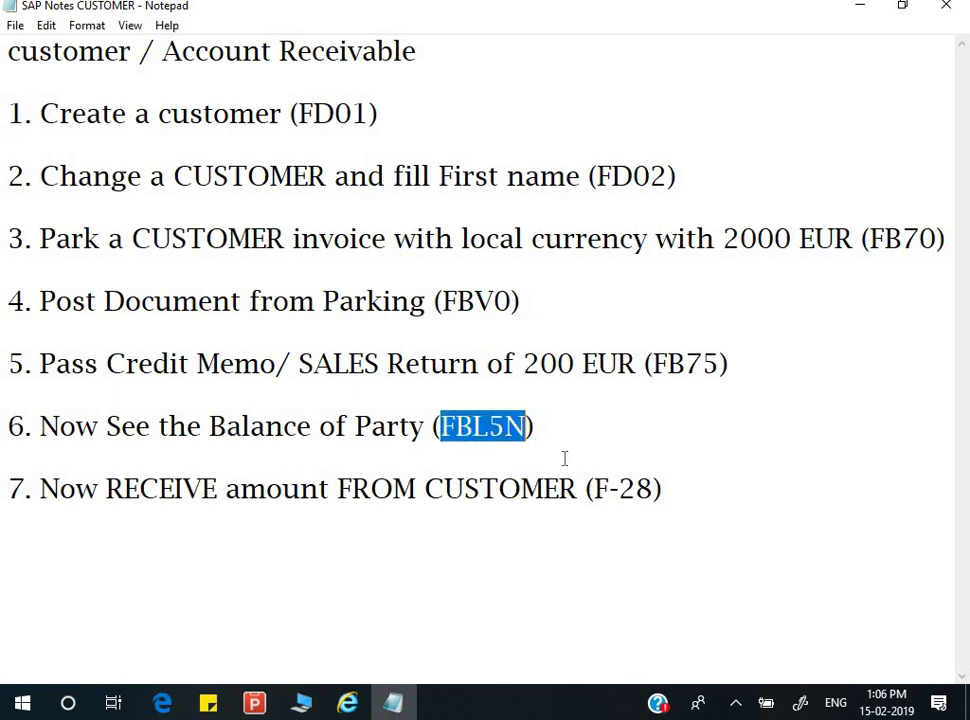
pyautogui.click(610, 489)
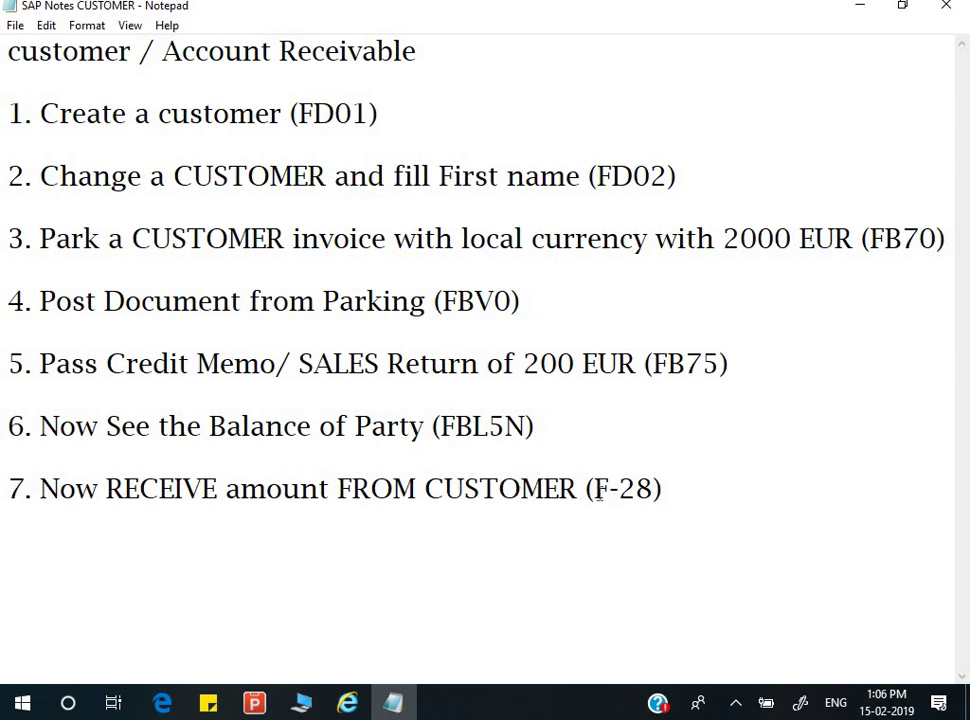
pyautogui.moveTo(594, 490); pyautogui.dragTo(643, 497)
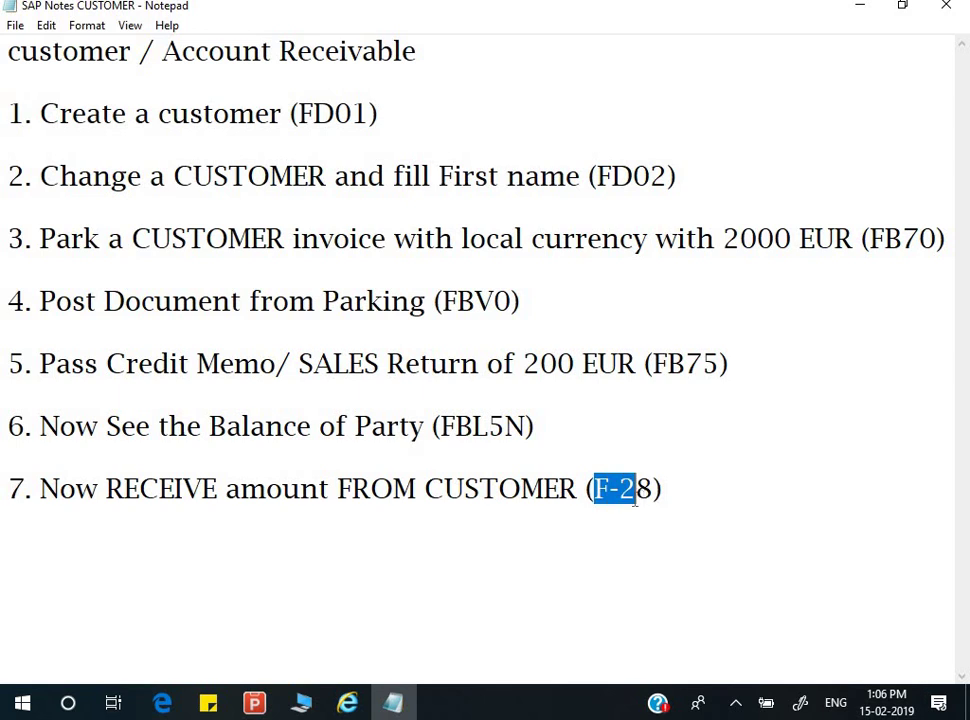
pyautogui.press('Down')
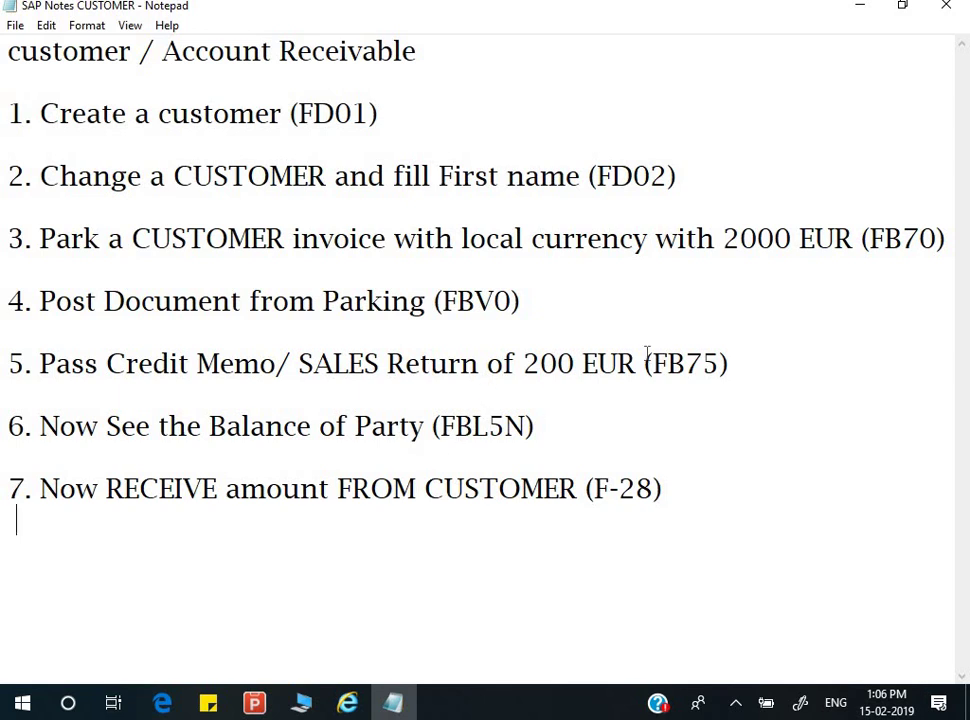
# - Minimize Notepad and log on to the SAP Training connection from SAP Logon
pyautogui.click(861, 10)
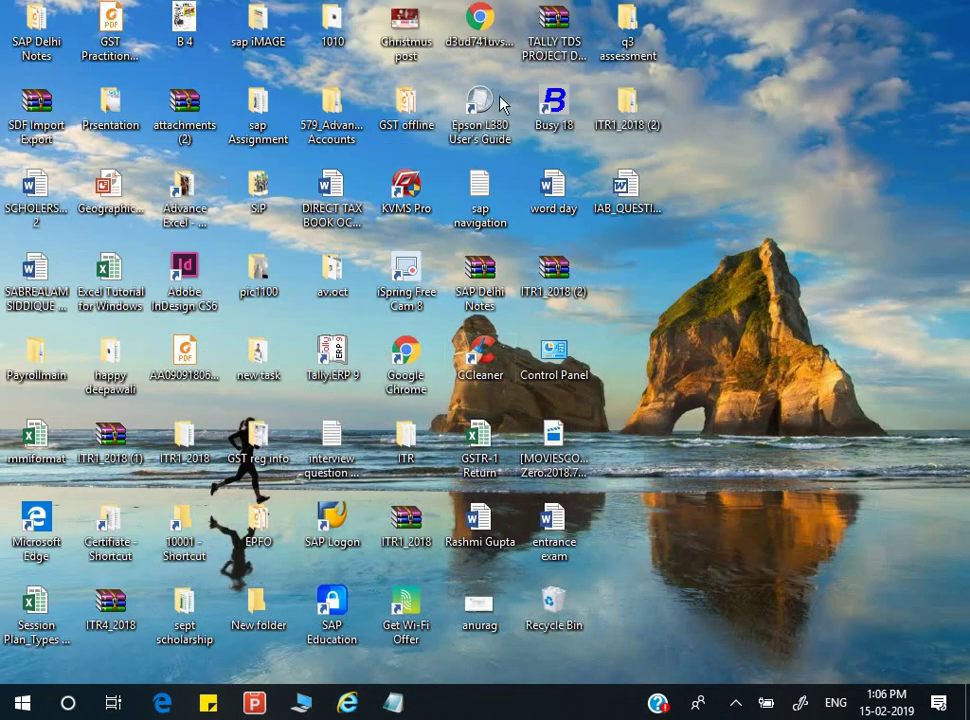
pyautogui.doubleClick(340, 541)
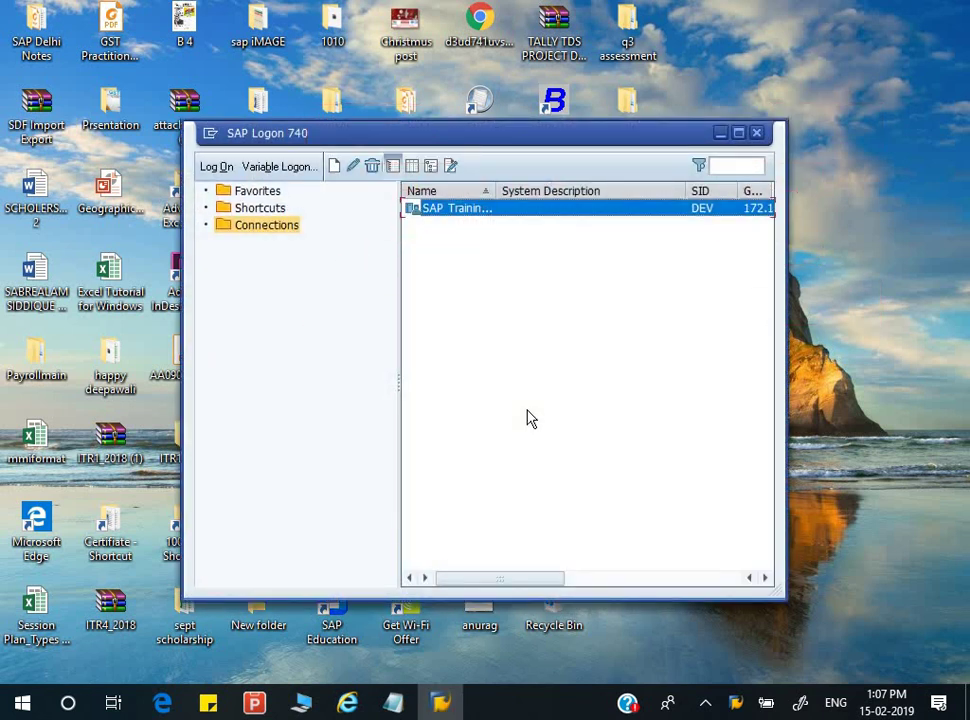
pyautogui.press('Return')
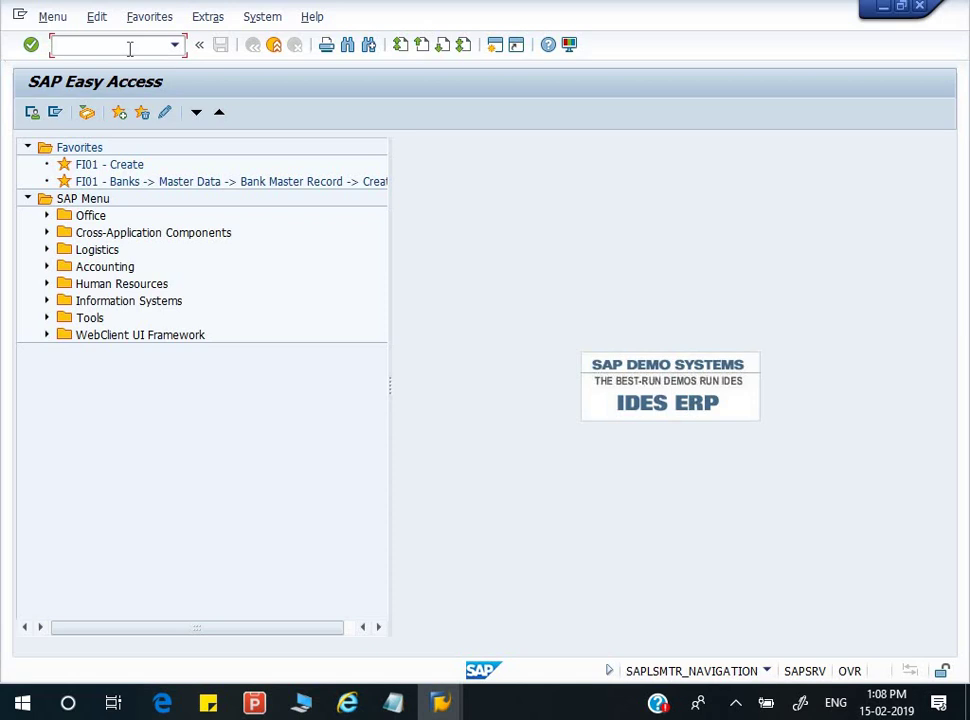
# - Run transaction FD01 from the command field
pyautogui.write('FD01')
pyautogui.press('Return')
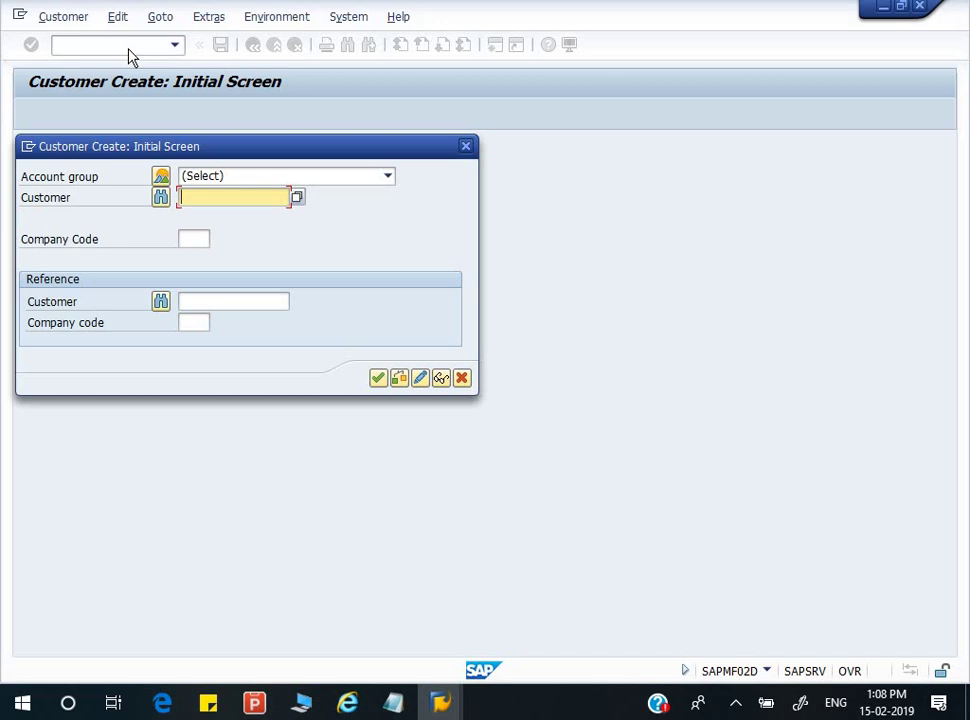
# - Choose Bill-to party as the account group
pyautogui.click(333, 183)
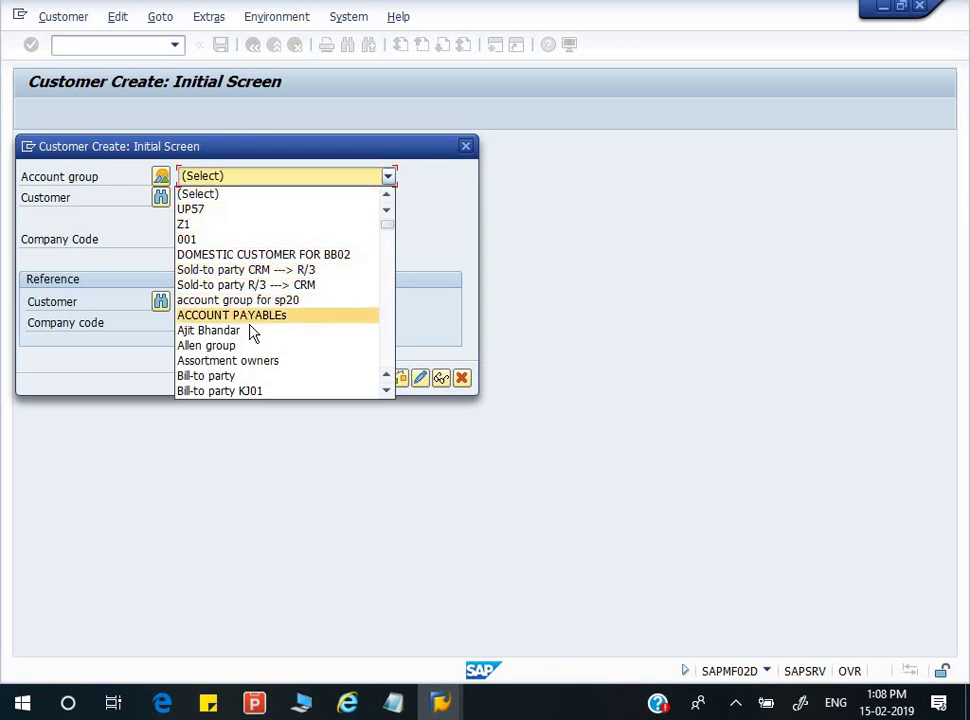
pyautogui.scroll(-4, 252, 330)
pyautogui.scroll(-2, 255, 305)
pyautogui.scroll(2, 255, 305)
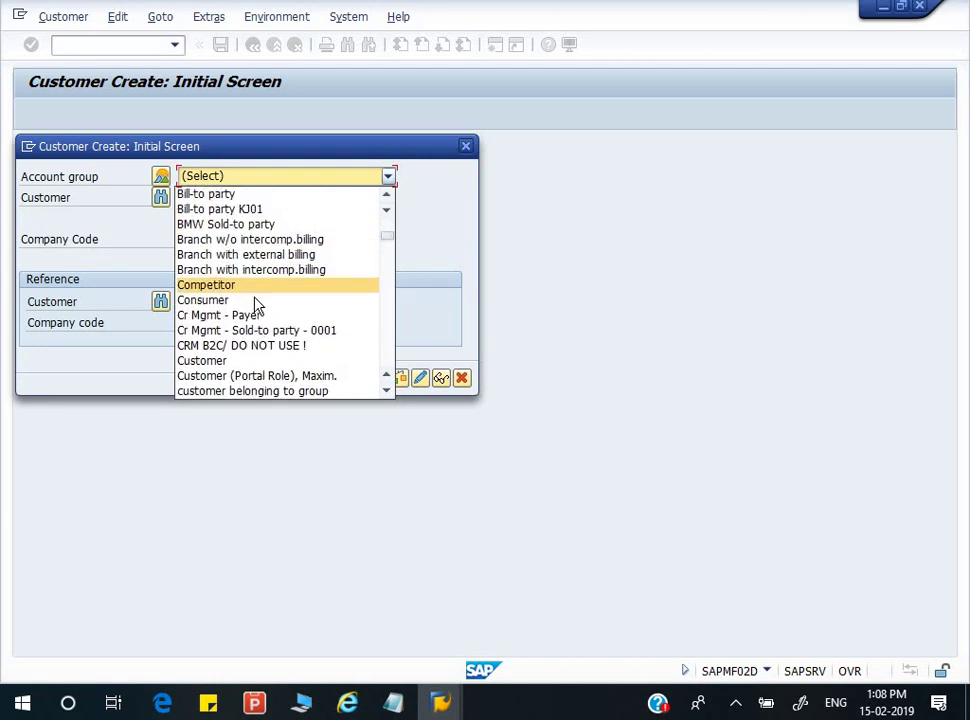
pyautogui.scroll(2, 257, 305)
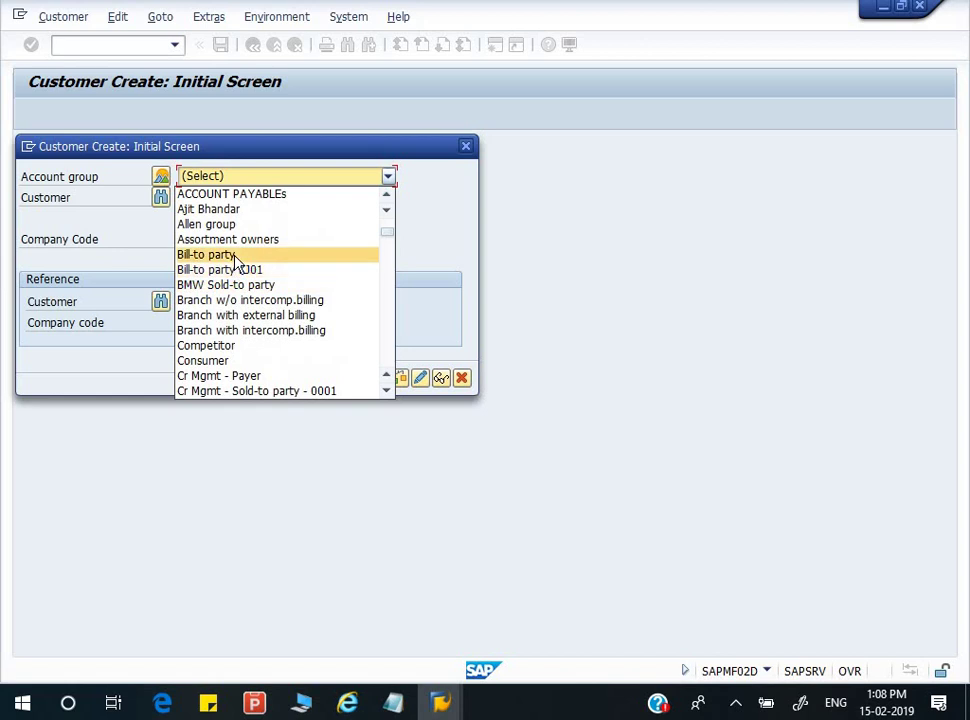
pyautogui.click(236, 254)
# - Enter company code 1000, leave Customer blank, and continue to general data
pyautogui.click(231, 195)
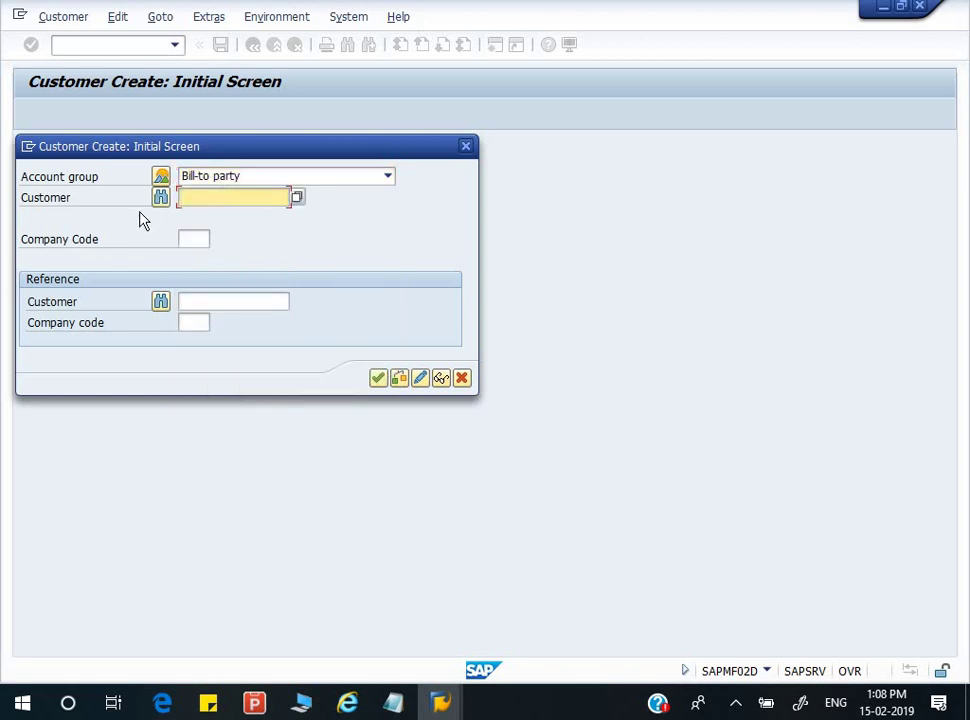
pyautogui.click(206, 241)
pyautogui.write('1000')
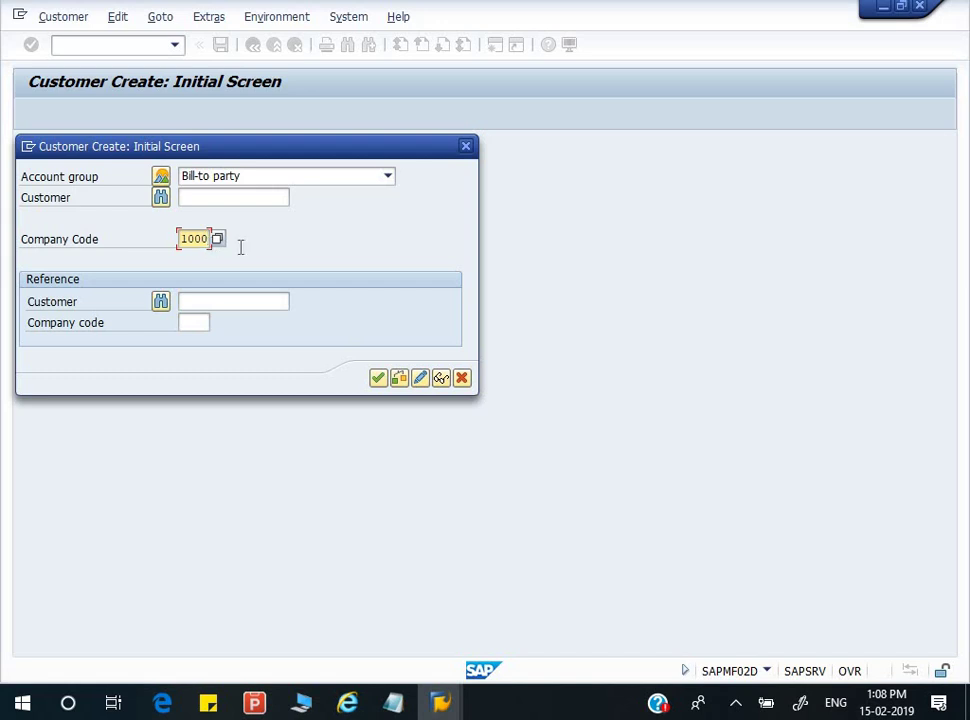
pyautogui.click(248, 198)
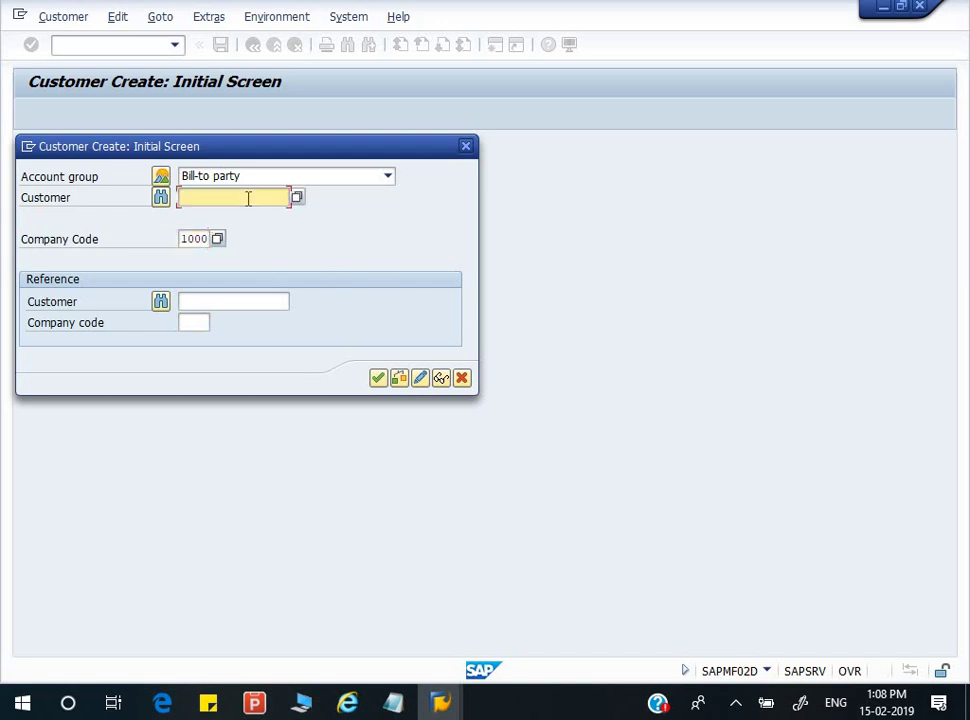
pyautogui.click(193, 305)
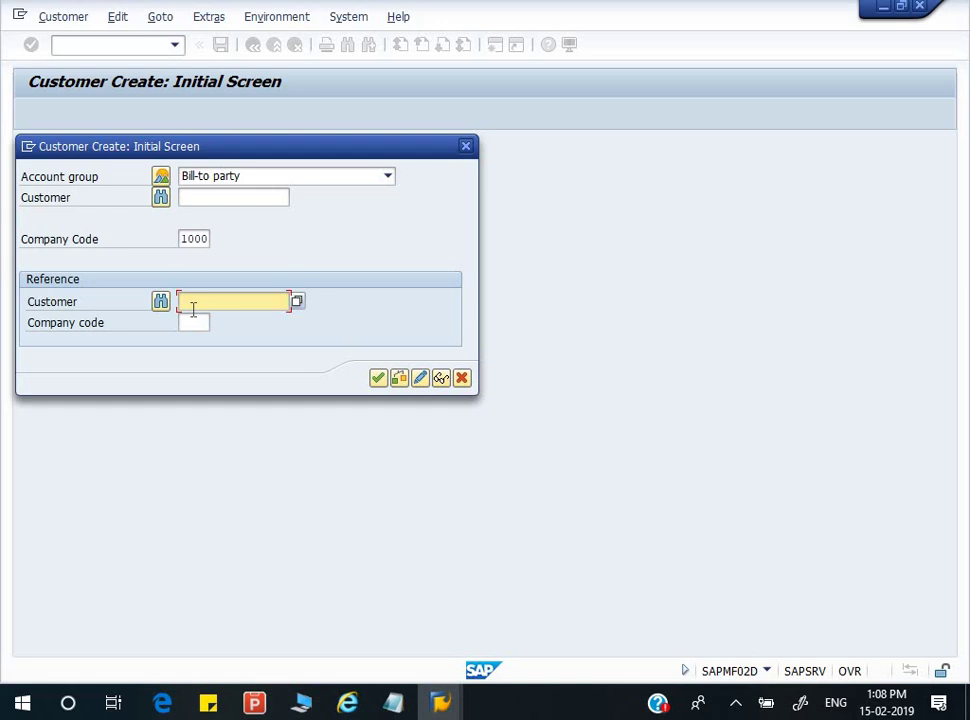
pyautogui.click(202, 197)
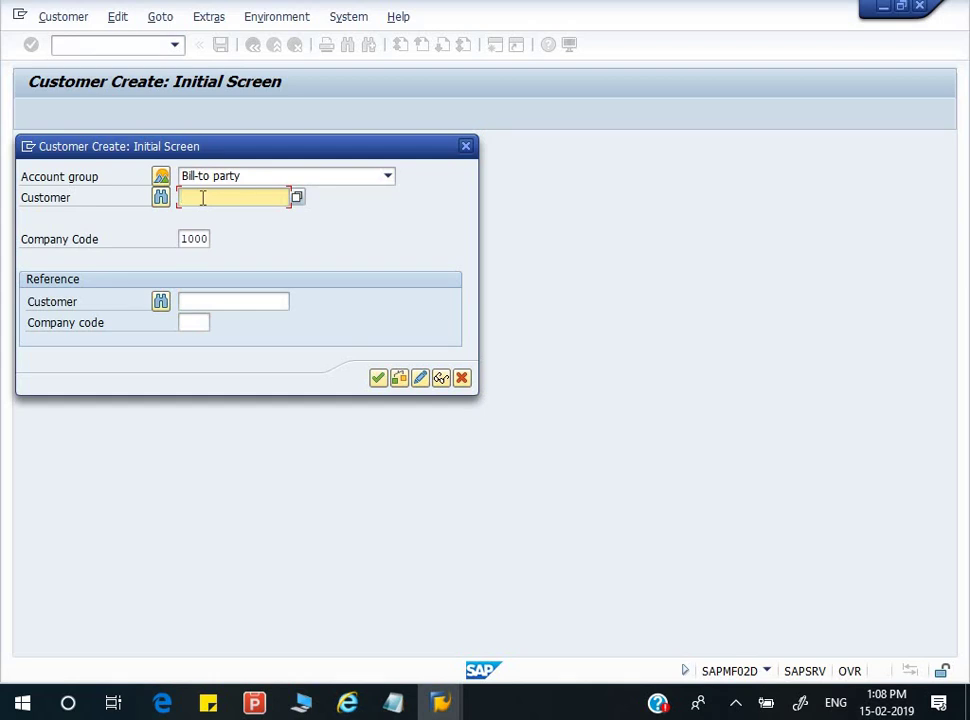
pyautogui.click(209, 300)
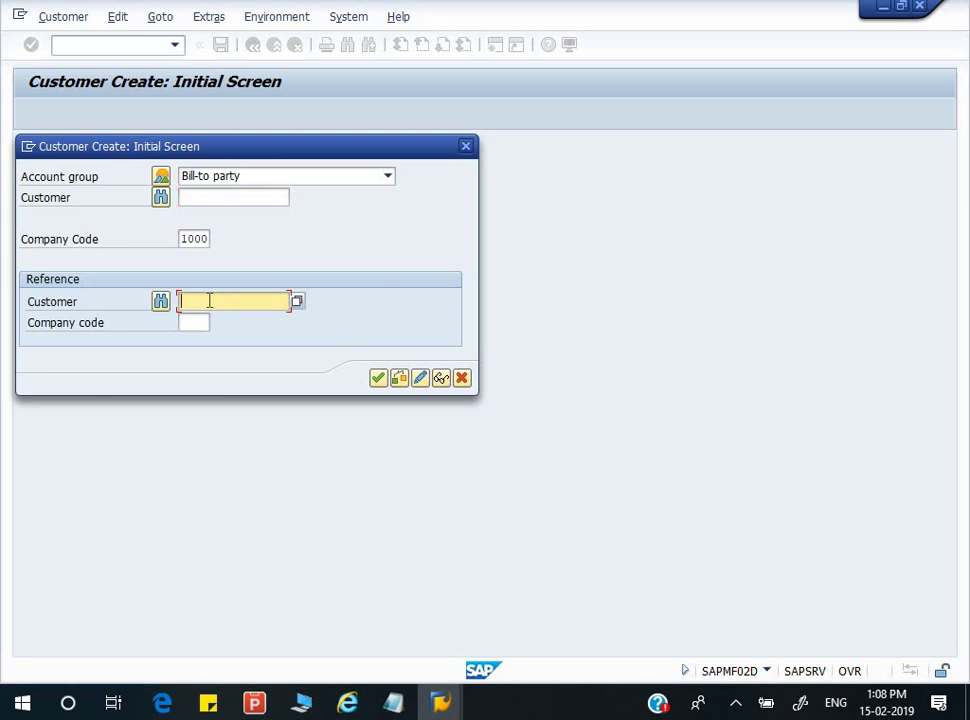
pyautogui.click(196, 203)
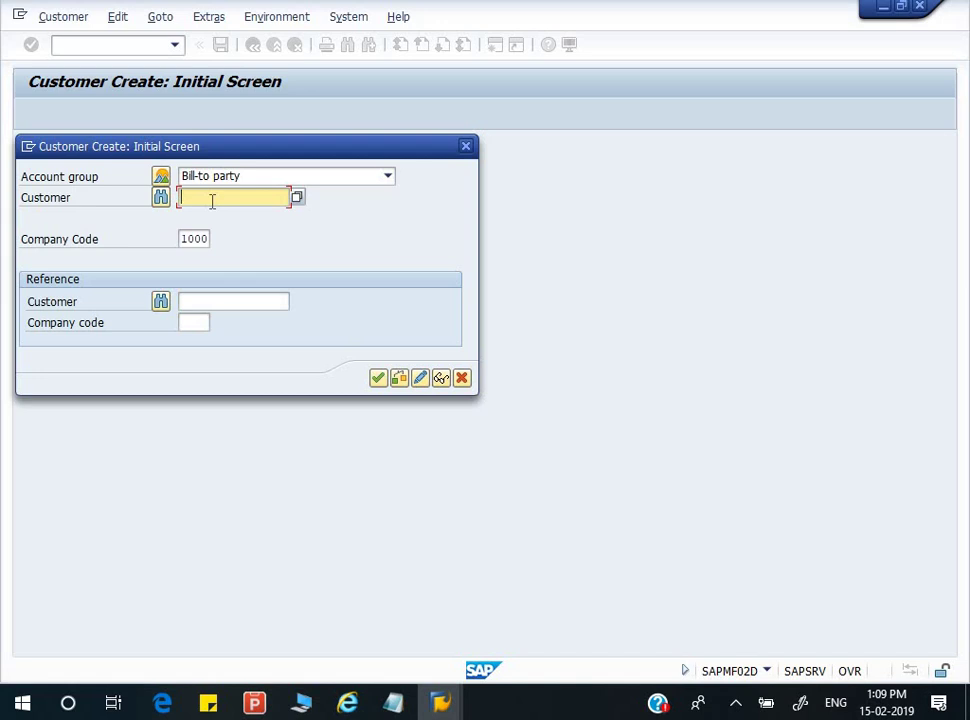
pyautogui.press('Return')
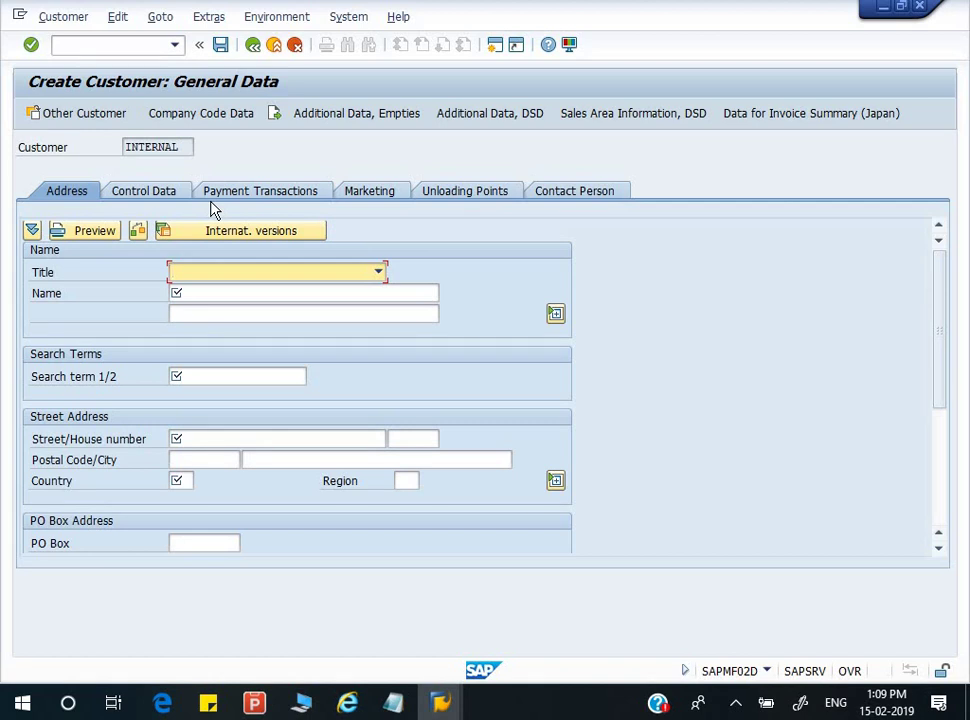
# - Set title Mr. and enter the customer's name, copying the full name to the second line
pyautogui.click(262, 275)
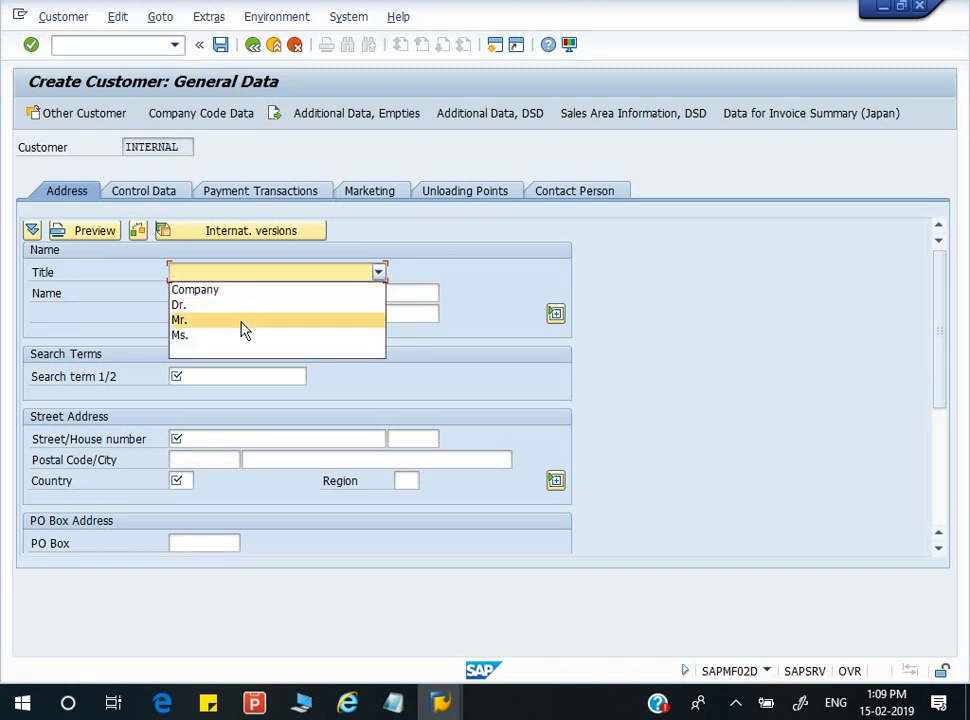
pyautogui.click(243, 322)
pyautogui.click(238, 298)
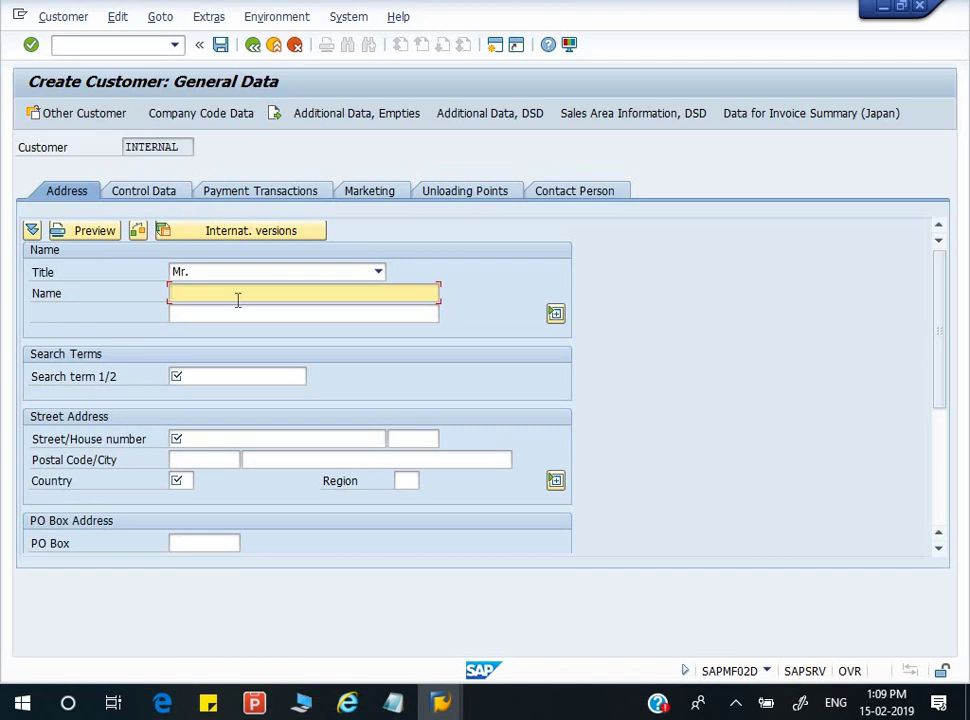
pyautogui.press('BackSpace')
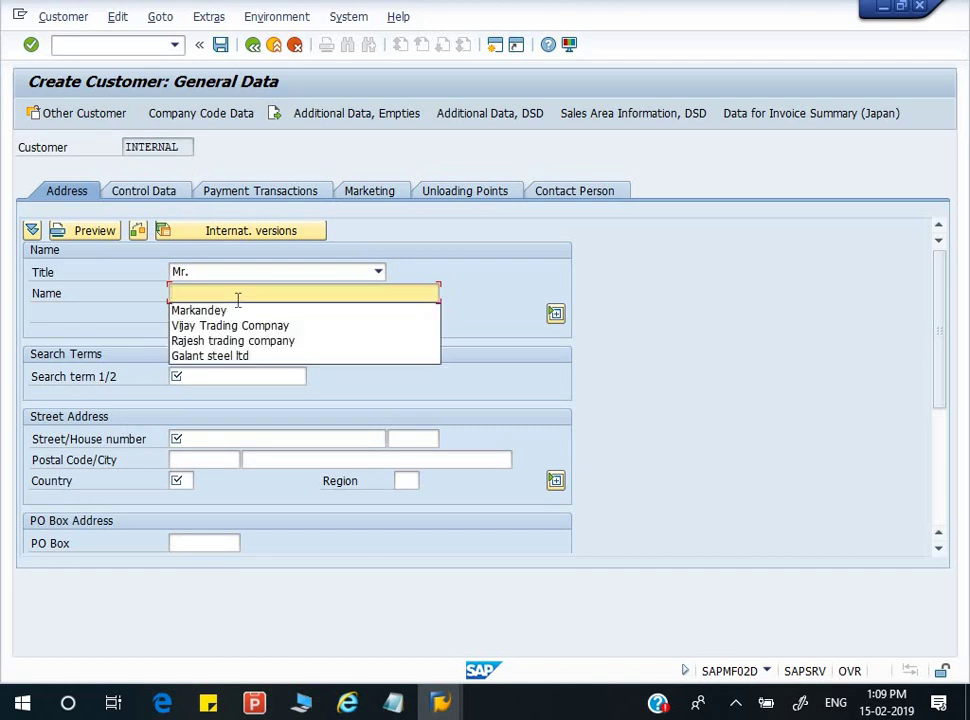
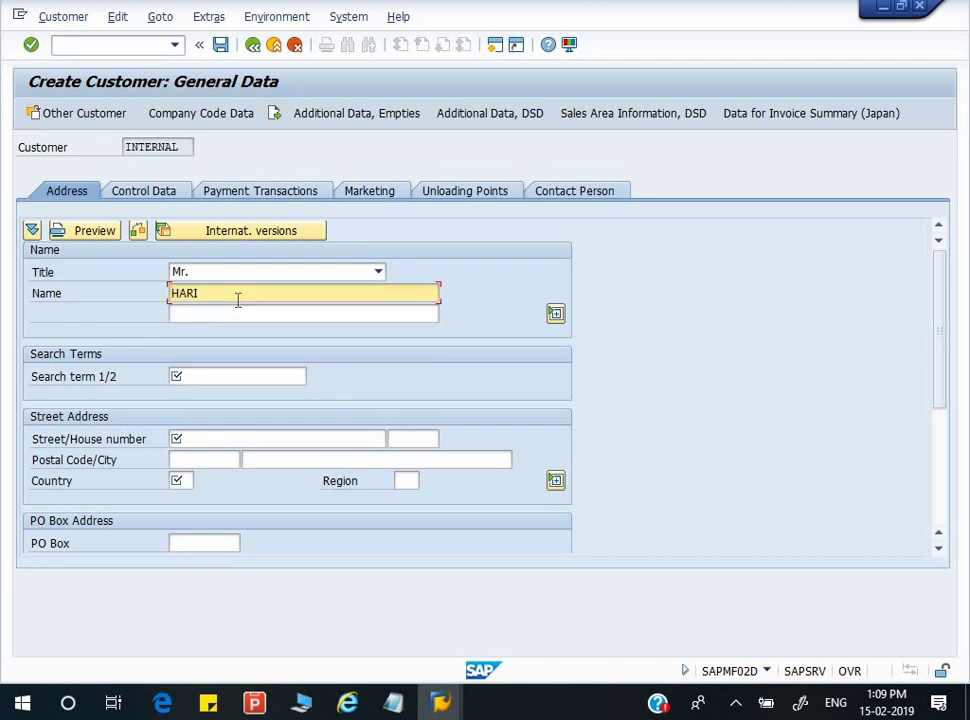
pyautogui.press('Tab')
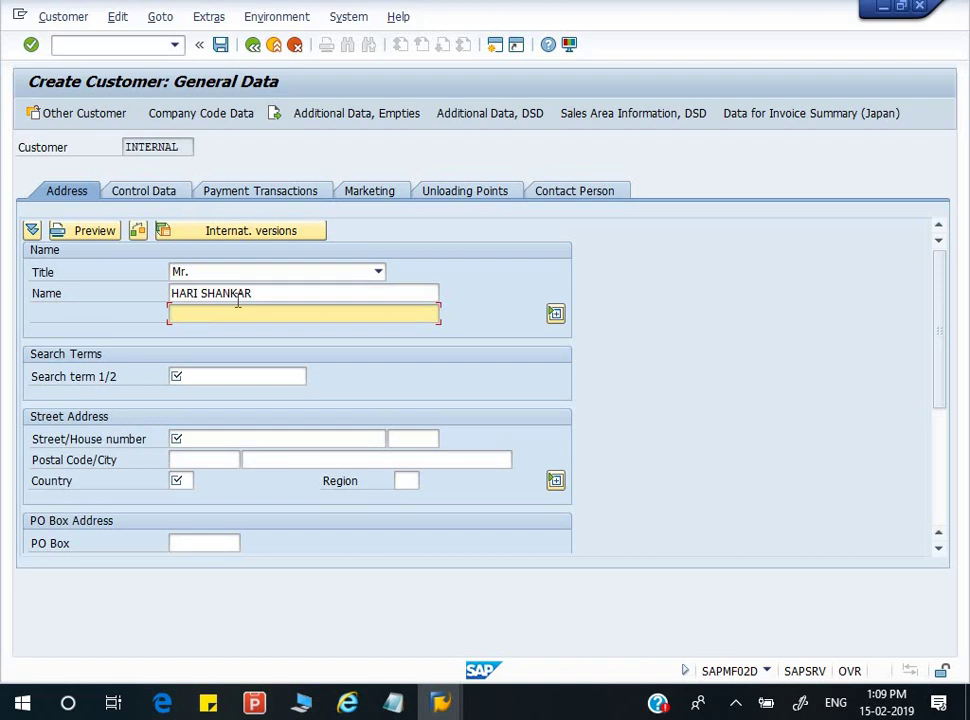
pyautogui.moveTo(256, 293); pyautogui.dragTo(58, 290)
pyautogui.hotkey('ctrl', 'c')
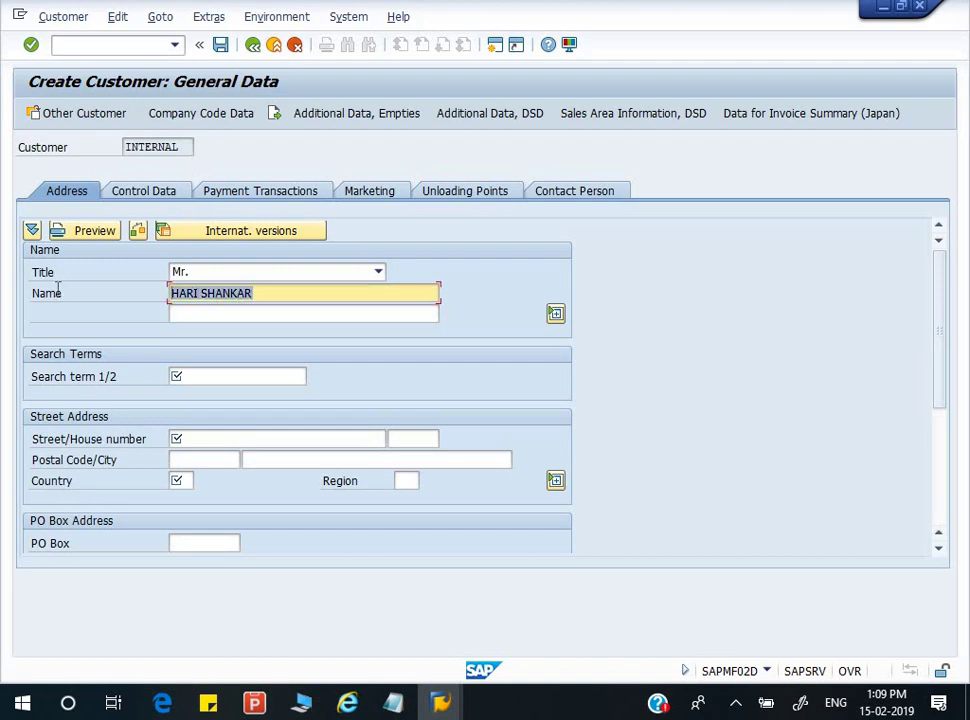
pyautogui.click(195, 318)
pyautogui.hotkey('ctrl', 'v')
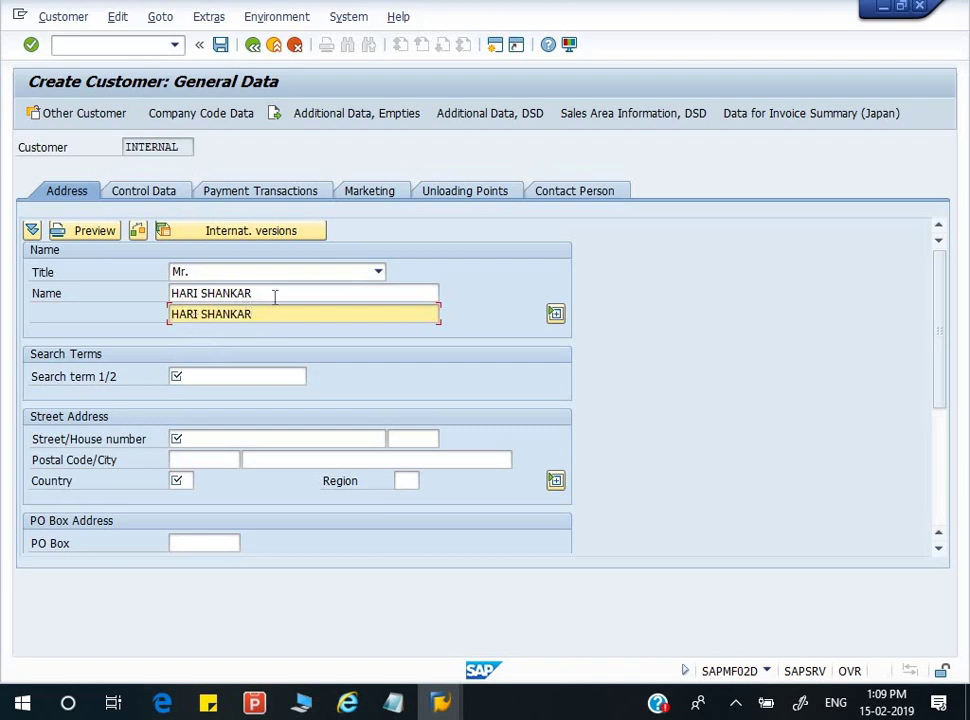
pyautogui.click(274, 293)
pyautogui.press('BackSpace')
pyautogui.press('BackSpace')
pyautogui.press('BackSpace')
pyautogui.press('BackSpace')
pyautogui.press('BackSpace')
pyautogui.press('BackSpace')
pyautogui.press('BackSpace')
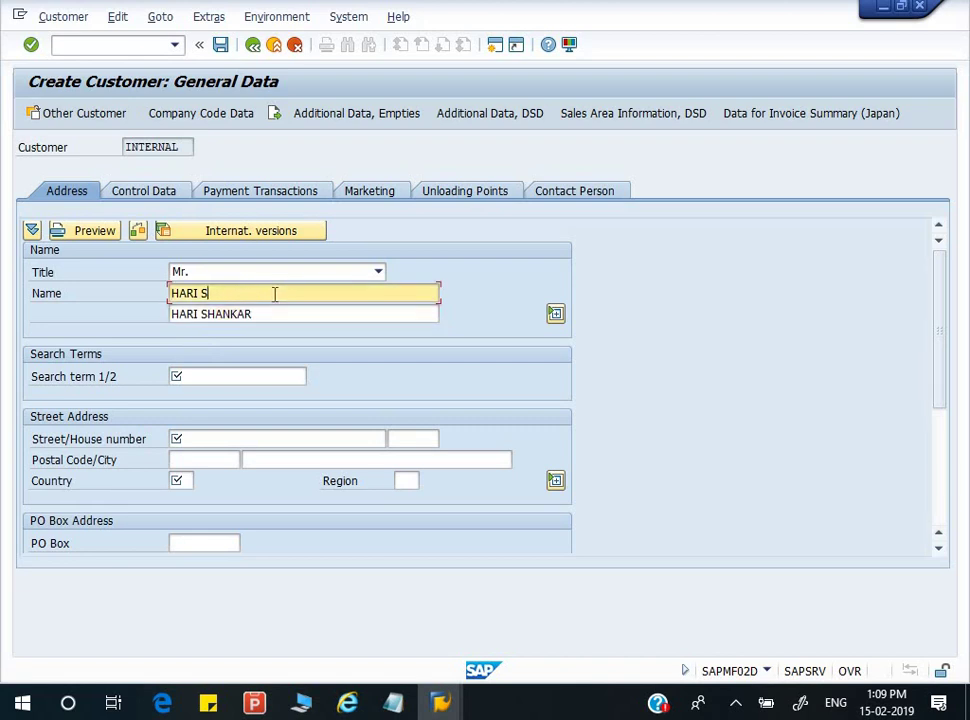
# - Set the search term to deep
pyautogui.click(236, 382)
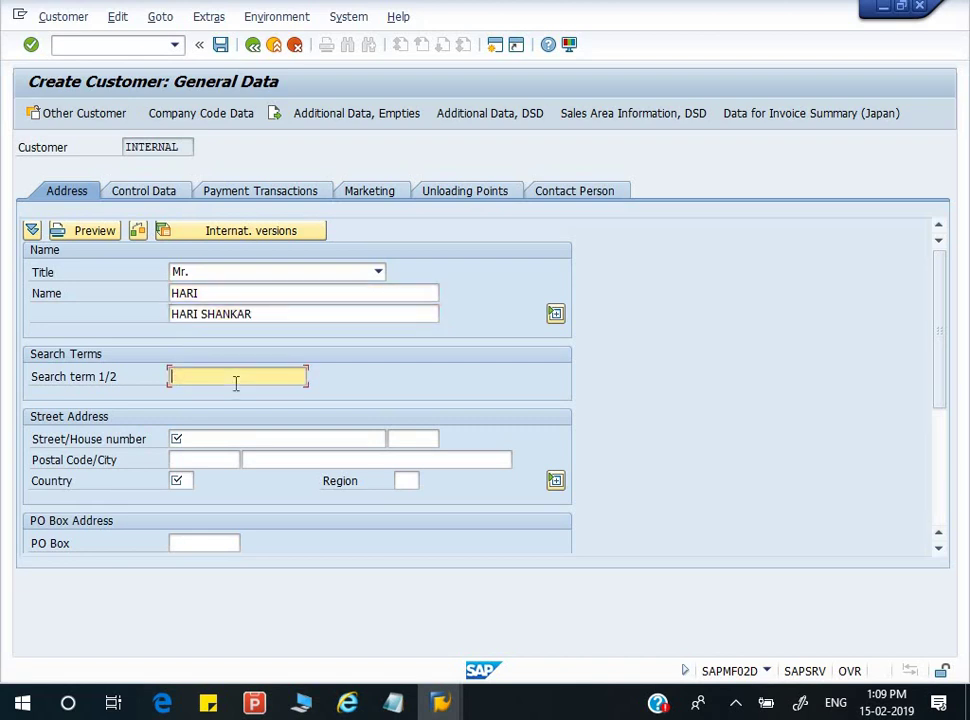
pyautogui.write('DEEP')
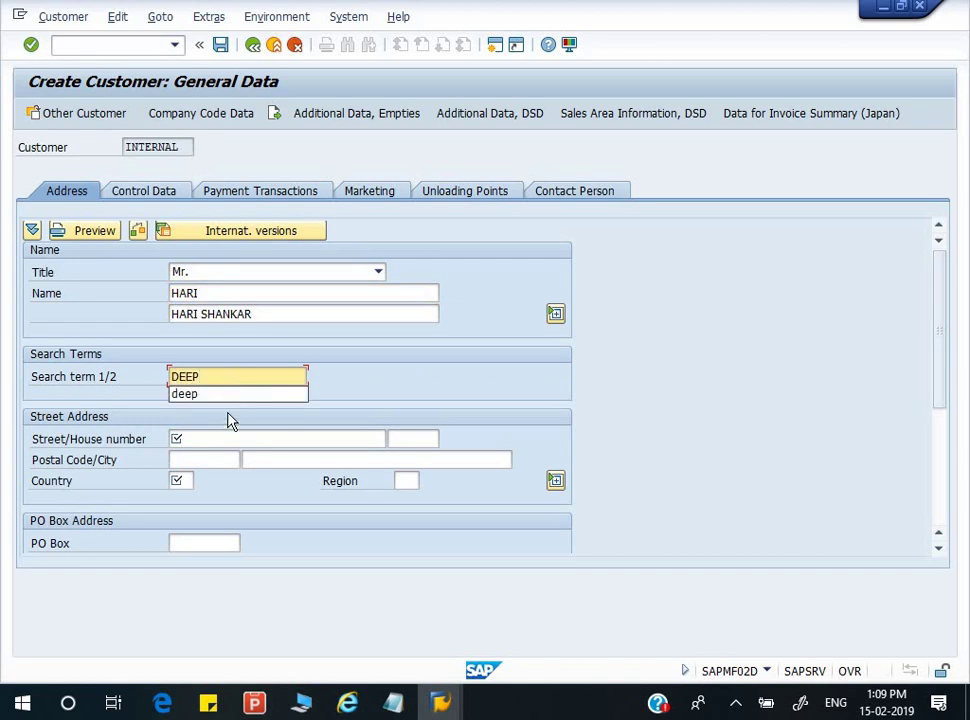
pyautogui.press('Down')
pyautogui.press('Return')
pyautogui.click(226, 437)
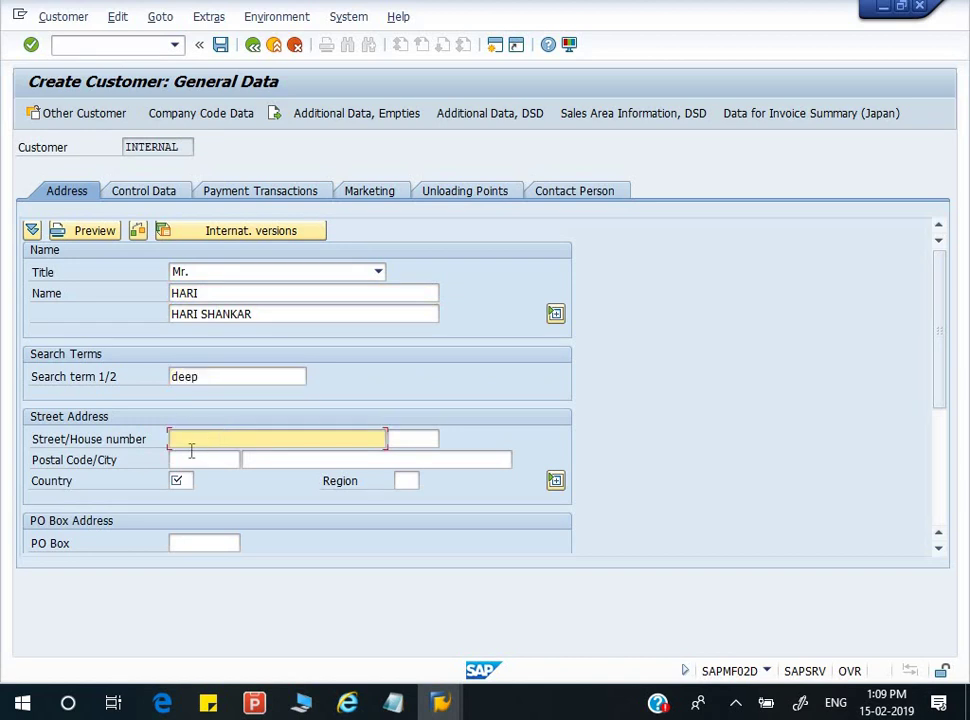
# - Enter the customer's street and postal code
pyautogui.click(210, 459)
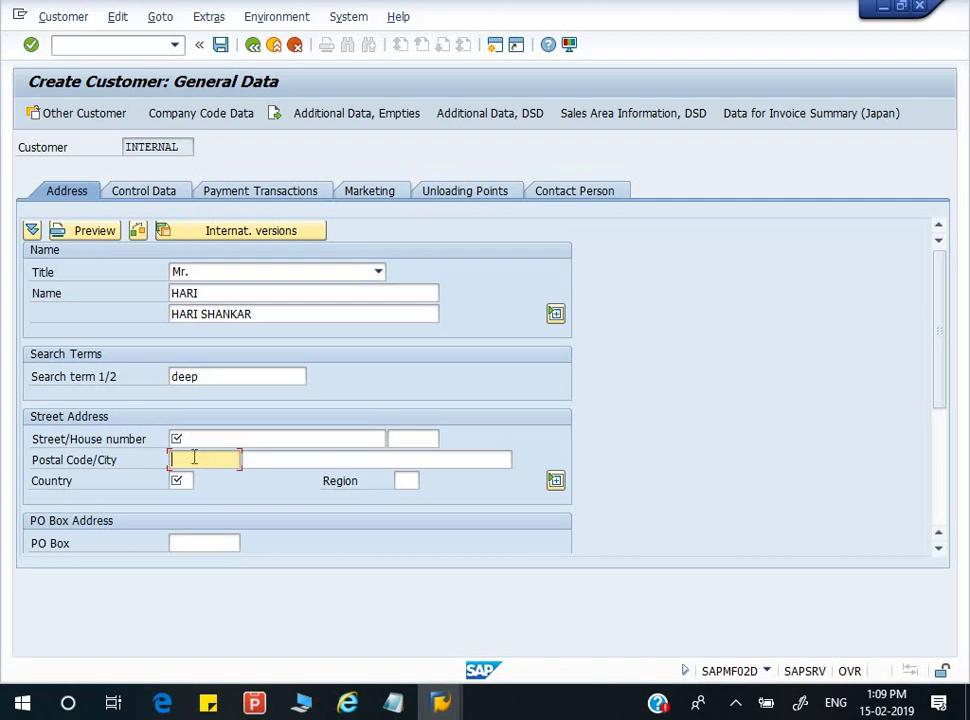
pyautogui.click(208, 443)
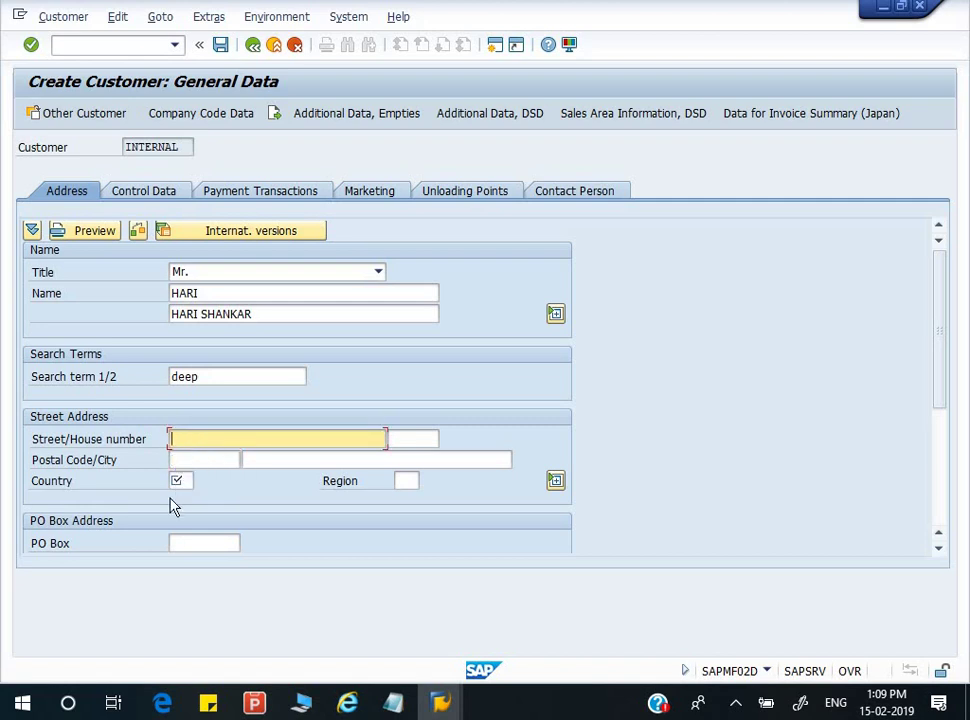
pyautogui.press('Tab')
pyautogui.press('Tab')
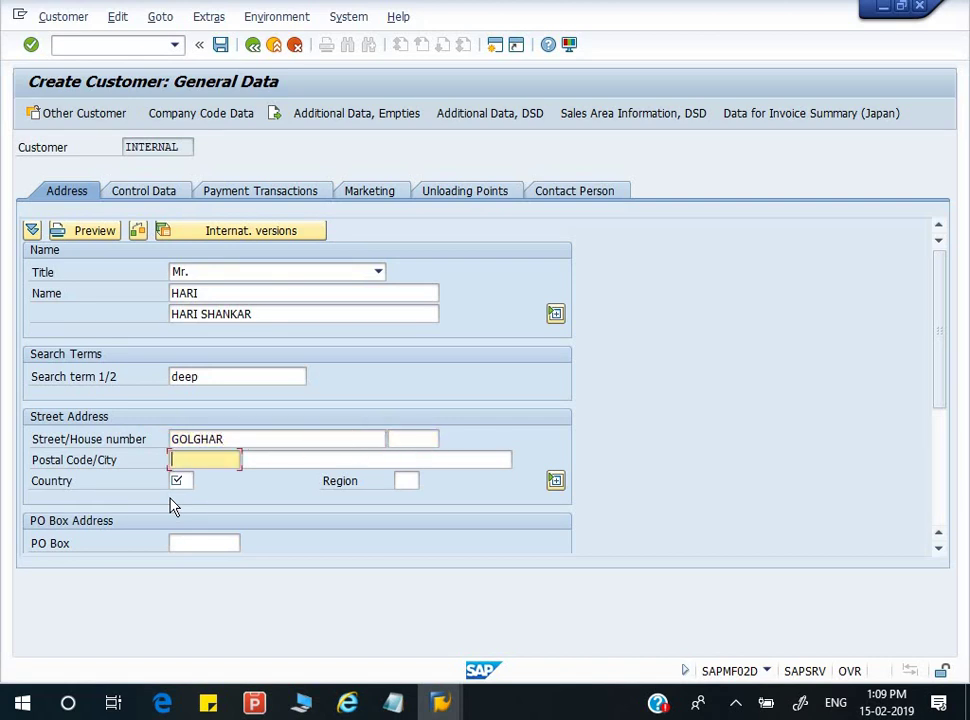
pyautogui.press('Tab')
pyautogui.press('Tab')
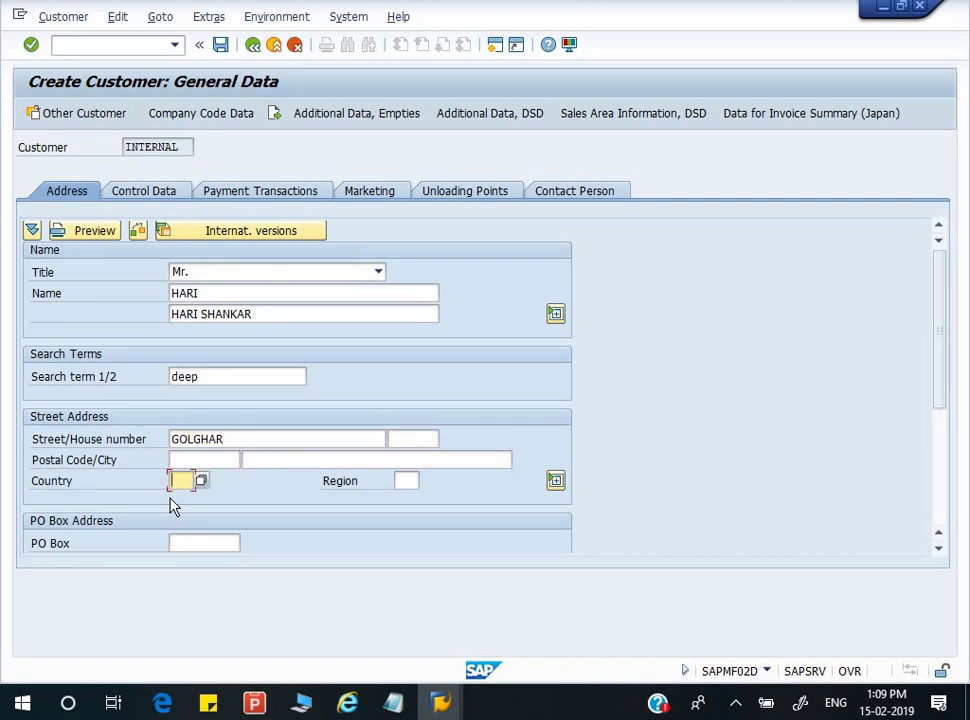
pyautogui.click(214, 461)
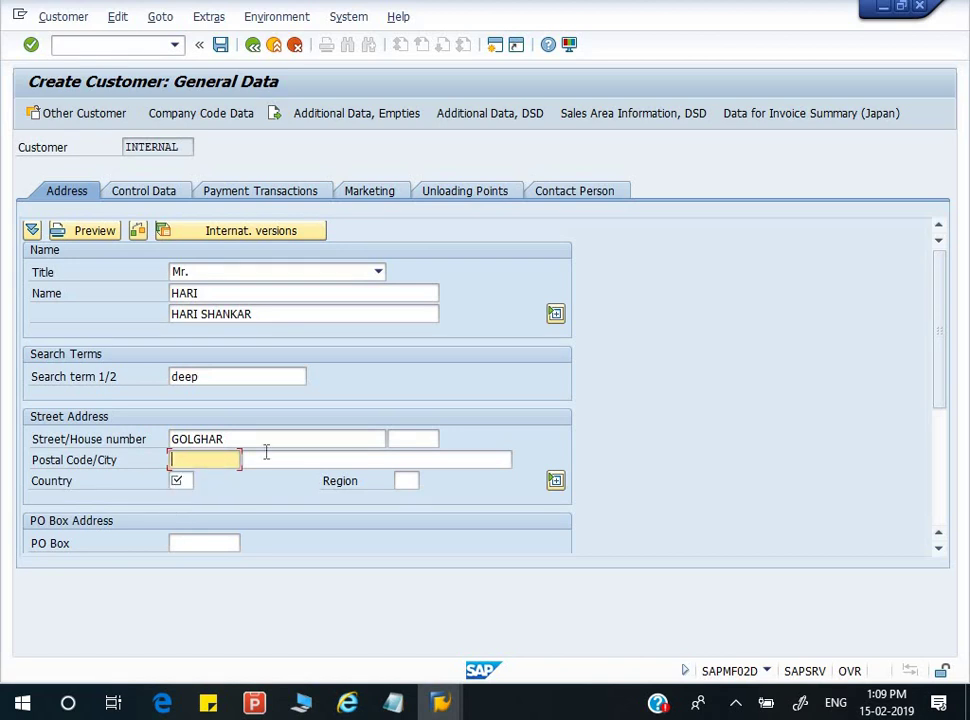
pyautogui.write('273')
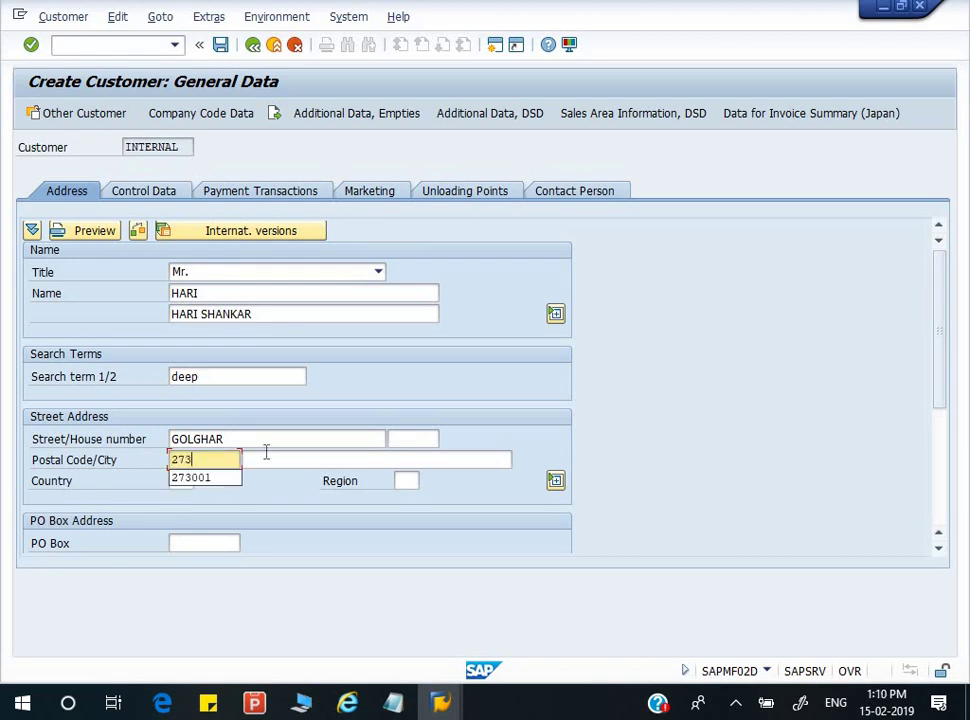
pyautogui.write('001')
pyautogui.press('Tab')
# - Fill in the city, country IN and region 24 of the address
pyautogui.write('GORAKHPUR')
pyautogui.press('Tab')
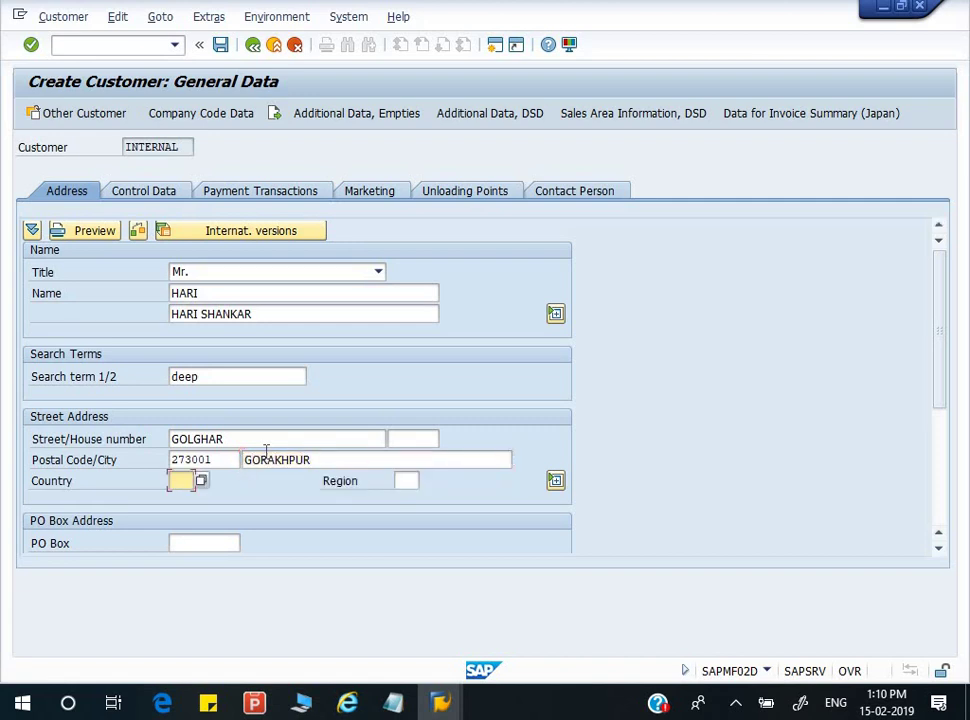
pyautogui.write('IN')
pyautogui.press('Tab')
pyautogui.write('24')
pyautogui.click(221, 543)
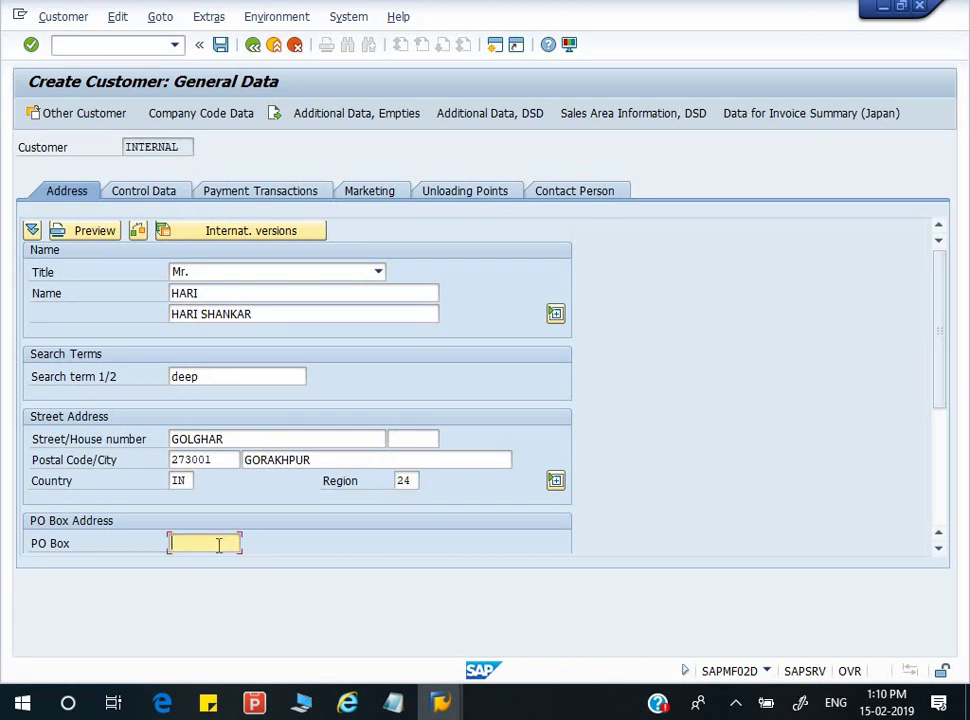
pyautogui.click(130, 195)
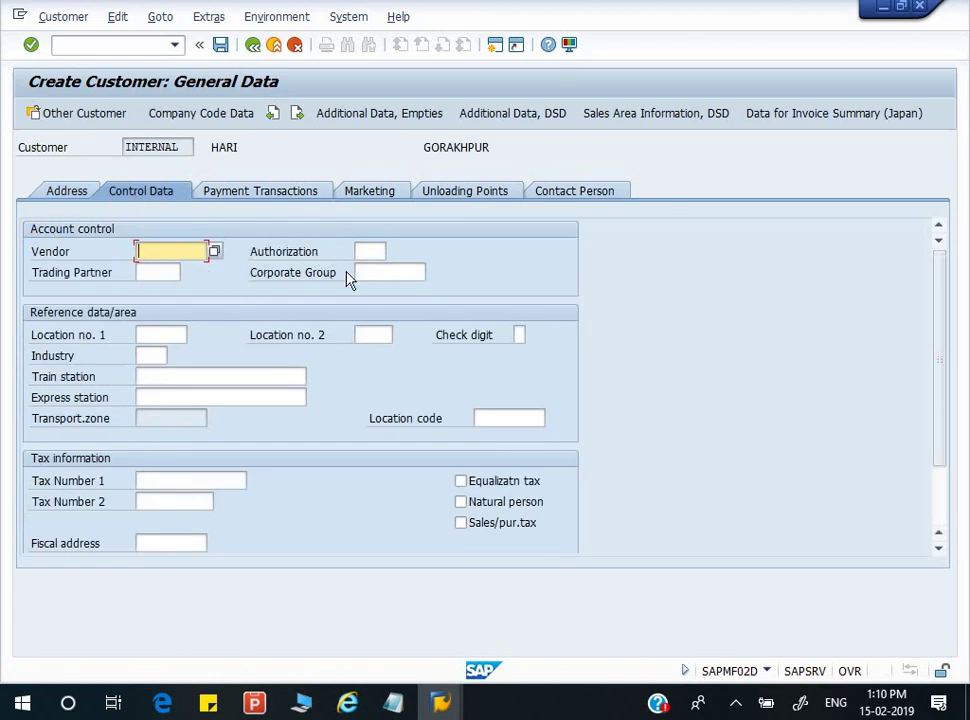
# - Replace the corporate group entry with CORP GROUP
pyautogui.click(381, 280)
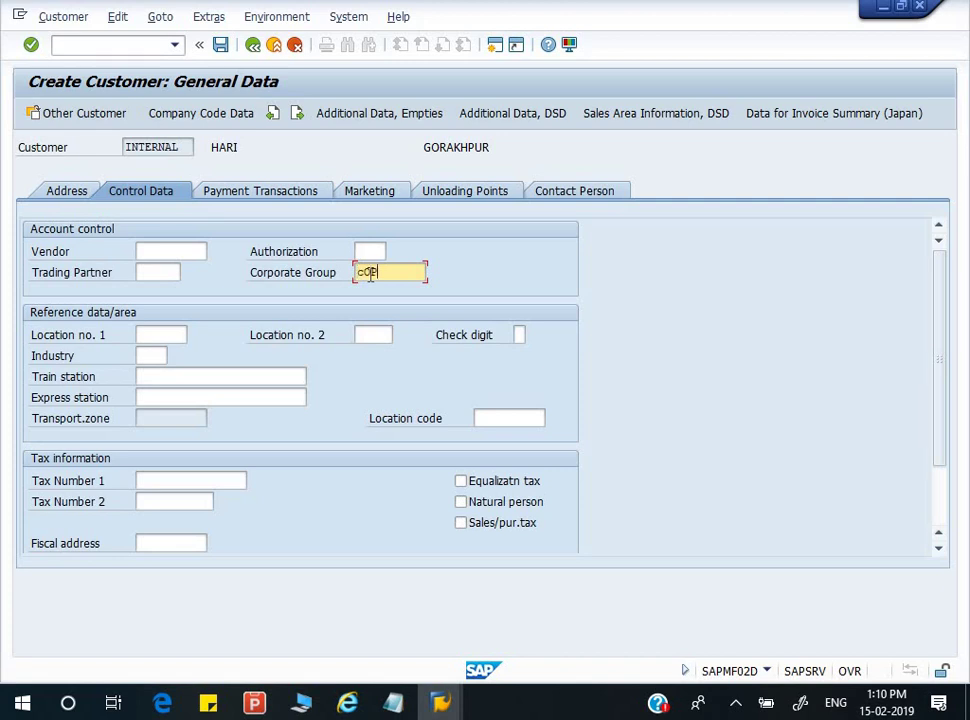
pyautogui.press('BackSpace')
pyautogui.press('BackSpace')
pyautogui.write('CORP GROUP')
pyautogui.click(288, 198)
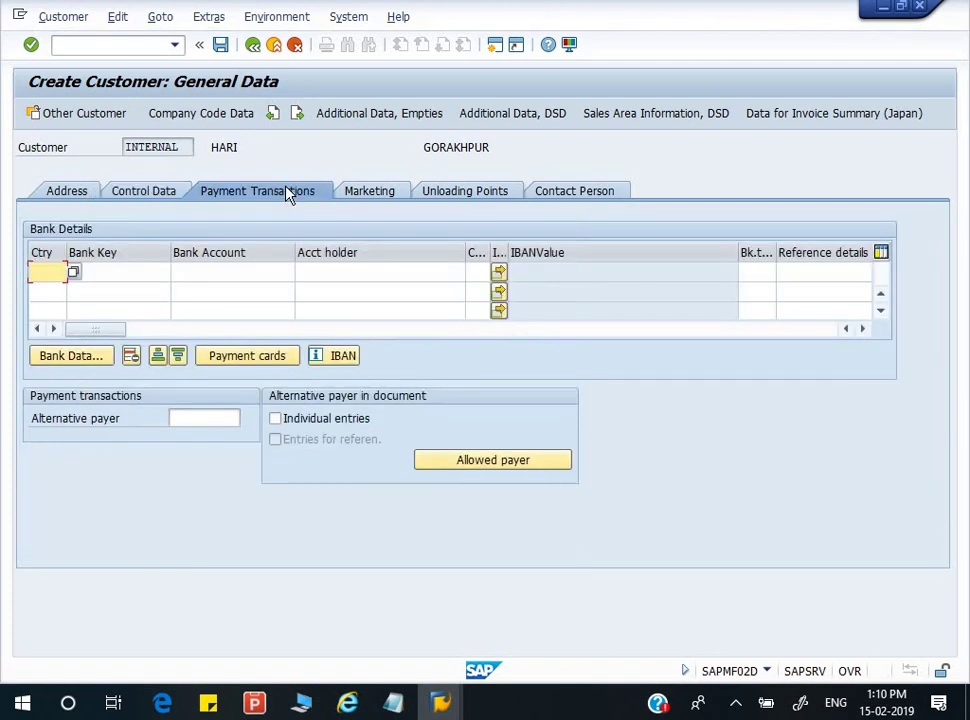
# - Set bank country India and bank key 123789 (HDFC BANK, GKP)
pyautogui.click(76, 274)
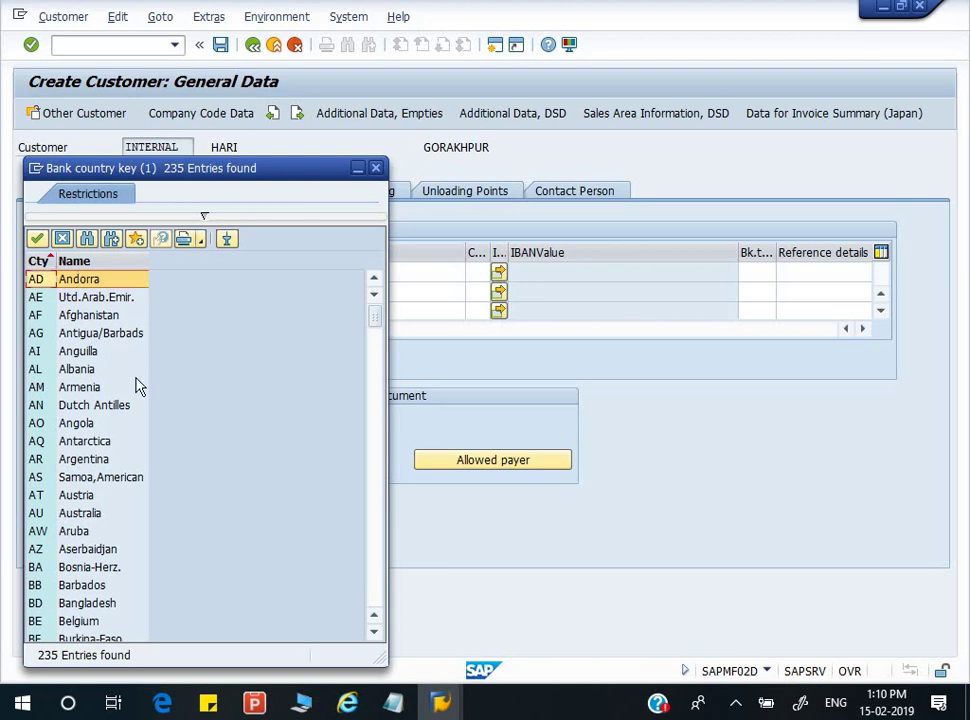
pyautogui.scroll(-13, 134, 380)
pyautogui.scroll(-13, 134, 350)
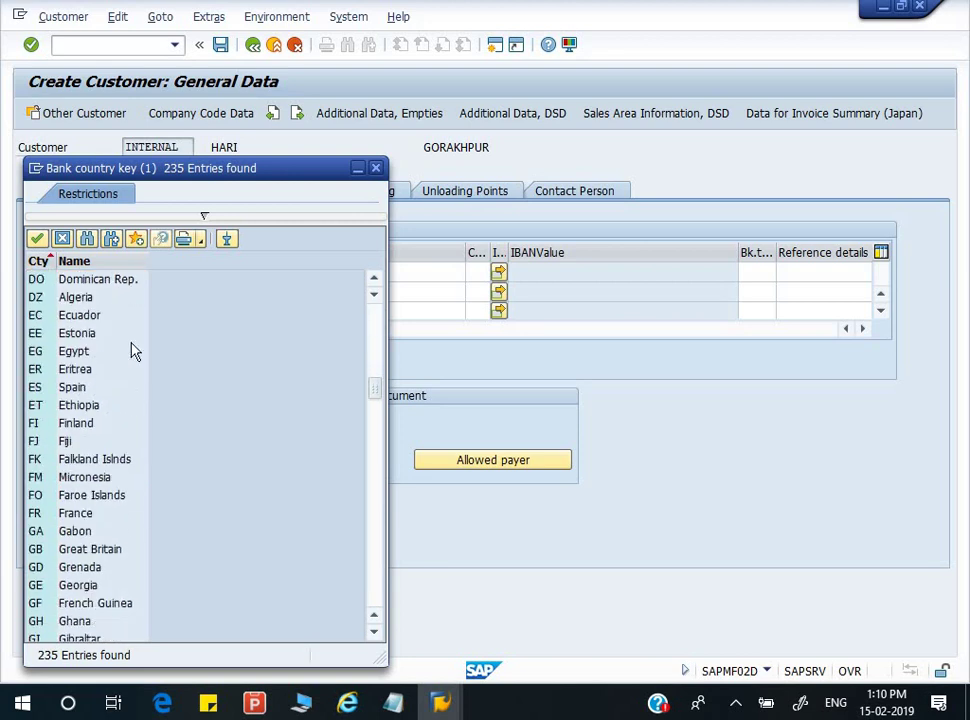
pyautogui.scroll(-2, 138, 285)
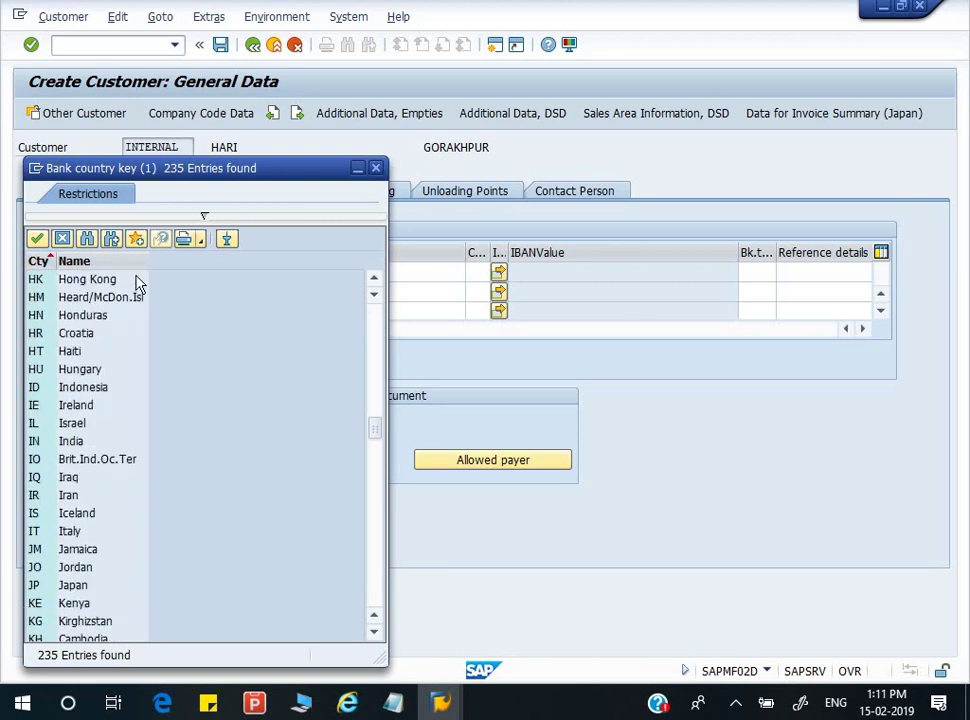
pyautogui.doubleClick(74, 441)
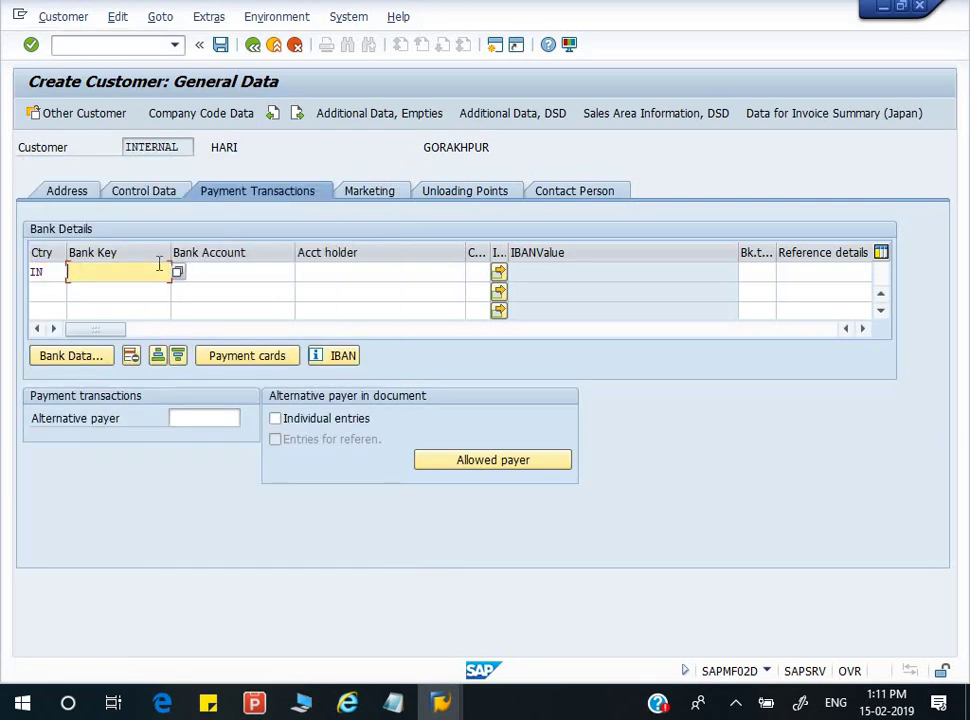
pyautogui.press('F4')
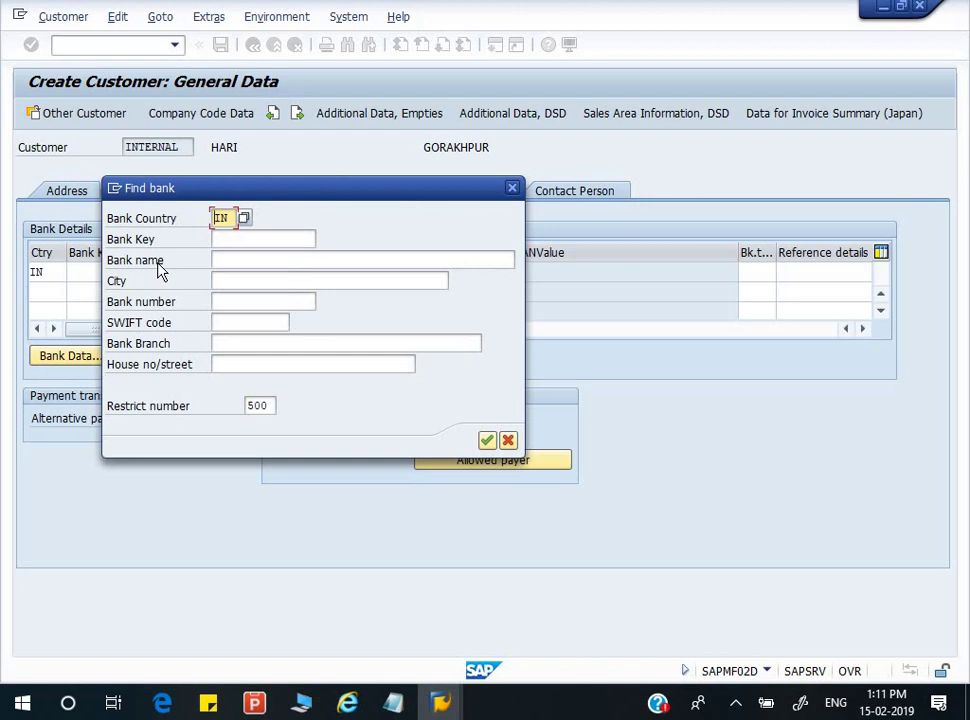
pyautogui.press('Return')
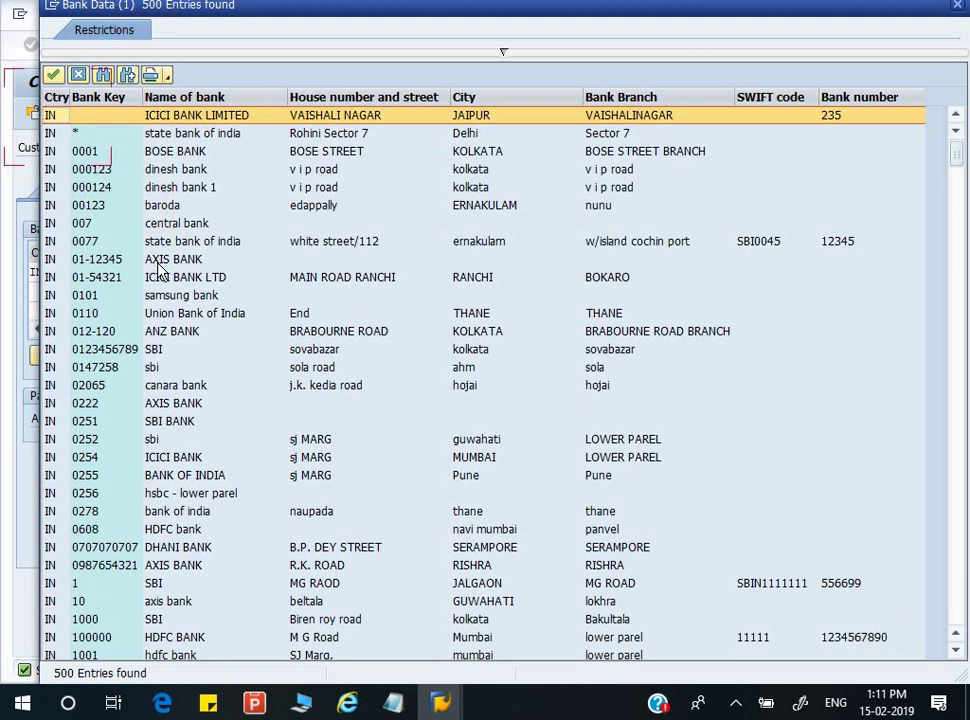
pyautogui.write('GKP')
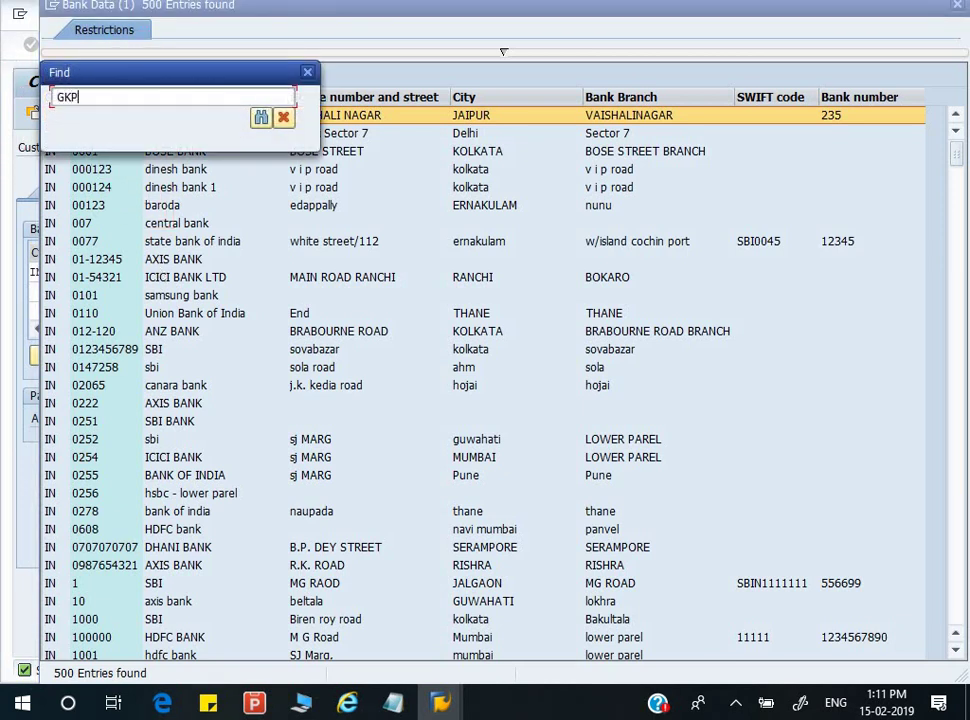
pyautogui.press('Return')
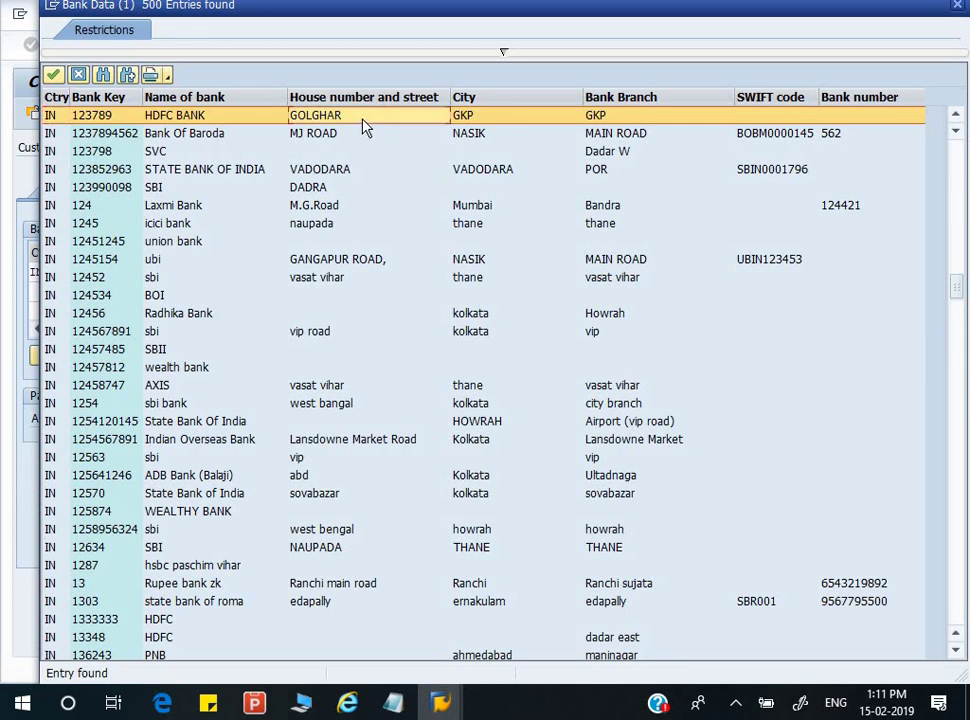
pyautogui.doubleClick(366, 124)
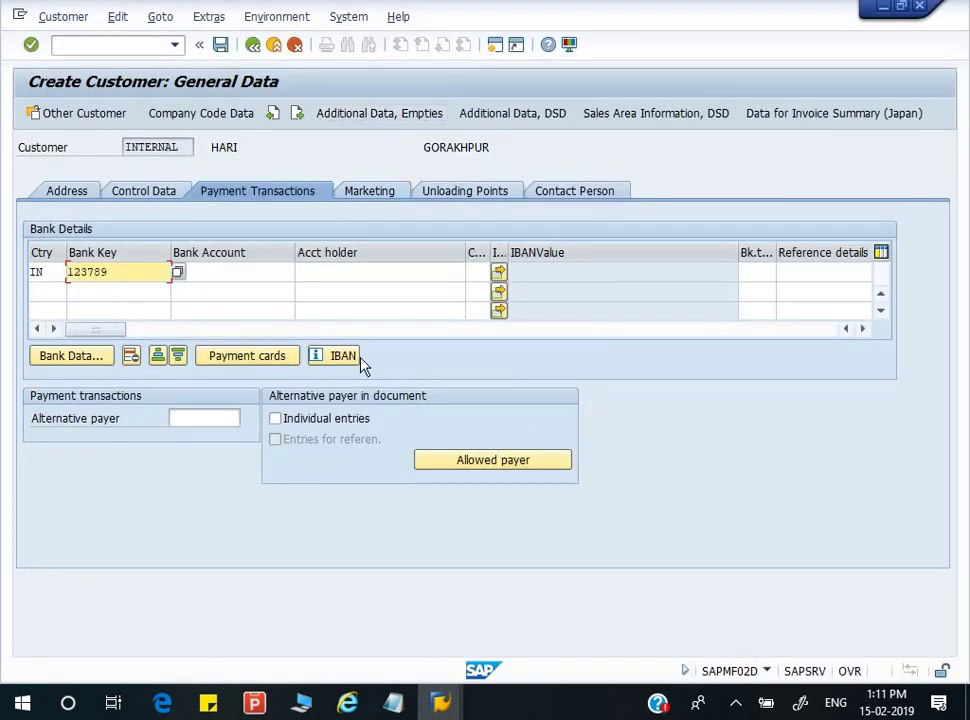
# - Enter the bank account number and account holder, then review the bank data
pyautogui.click(267, 281)
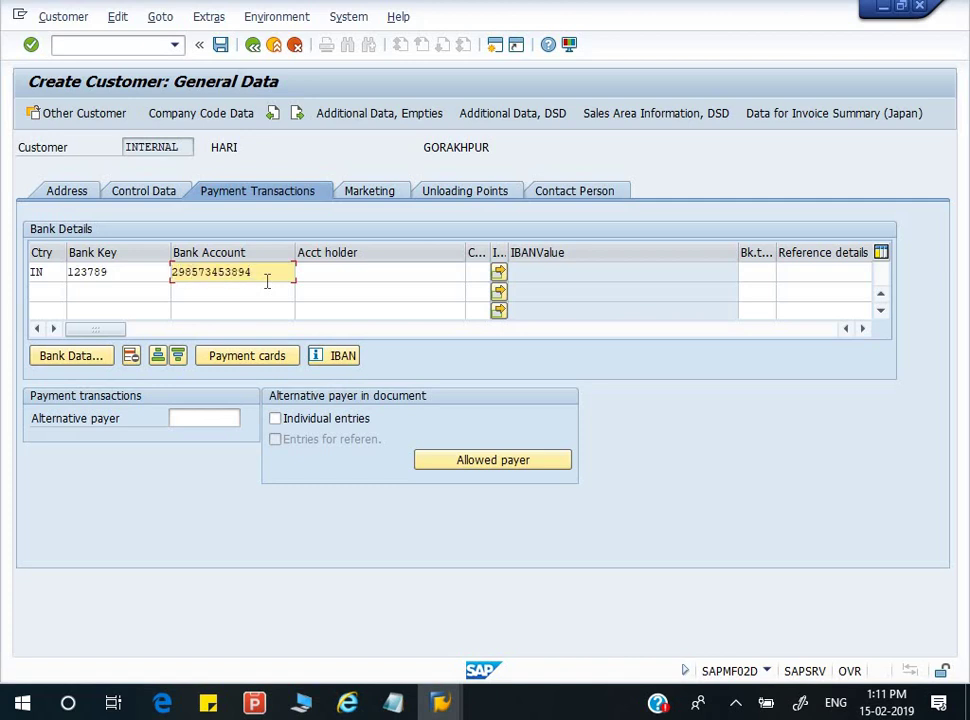
pyautogui.press('Tab')
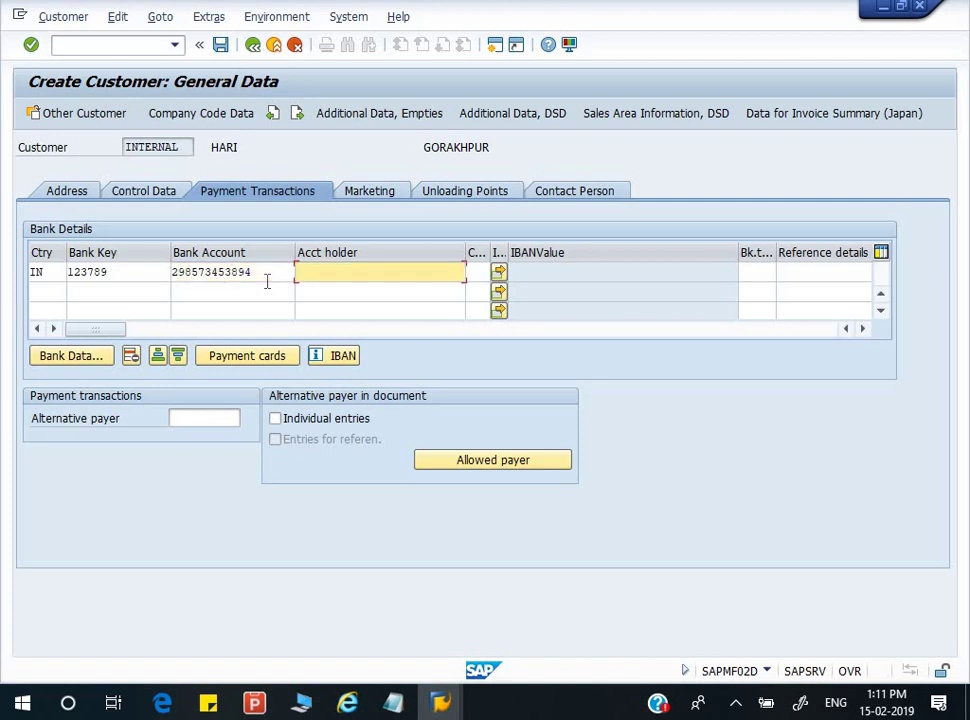
pyautogui.click(480, 272)
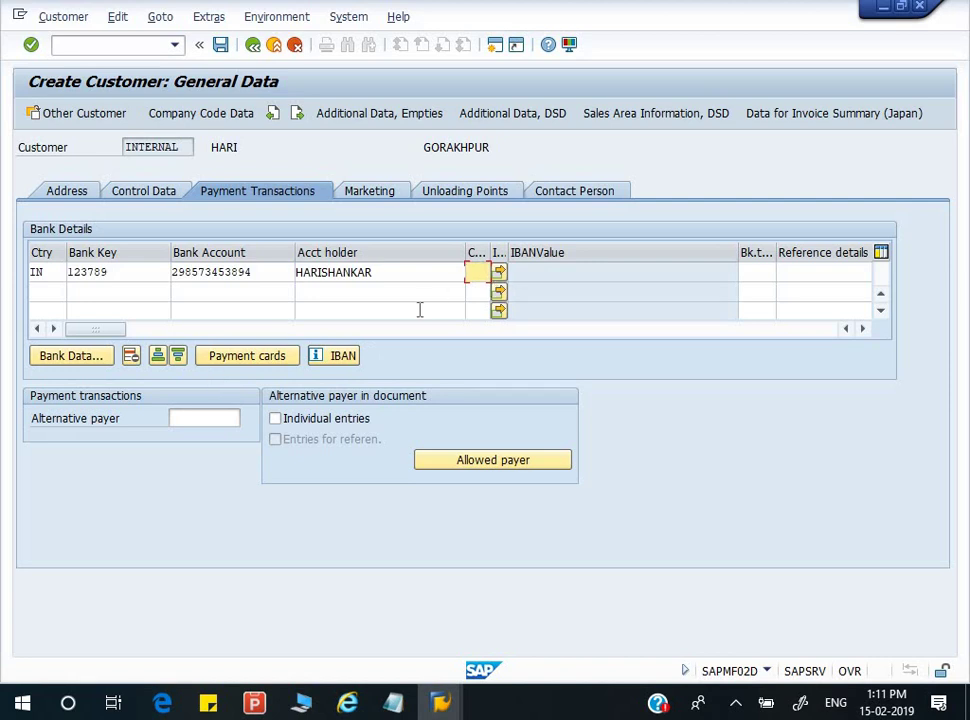
pyautogui.click(105, 364)
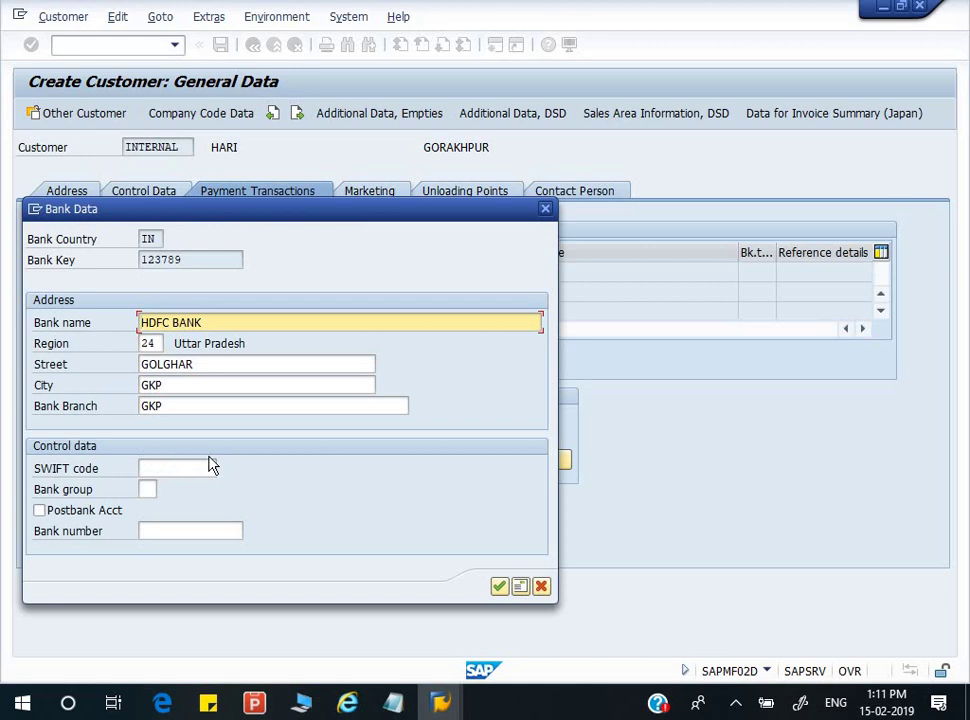
pyautogui.click(499, 586)
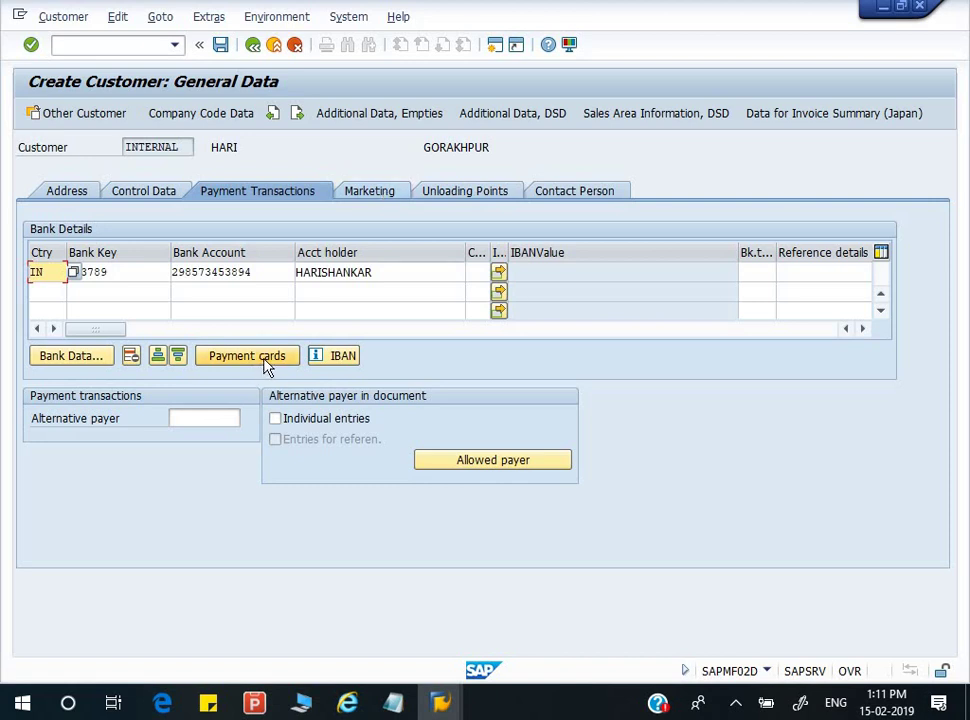
# - Leave Nielsen ID and customer classification empty in Marketing, then go to Unloading Points
pyautogui.click(380, 193)
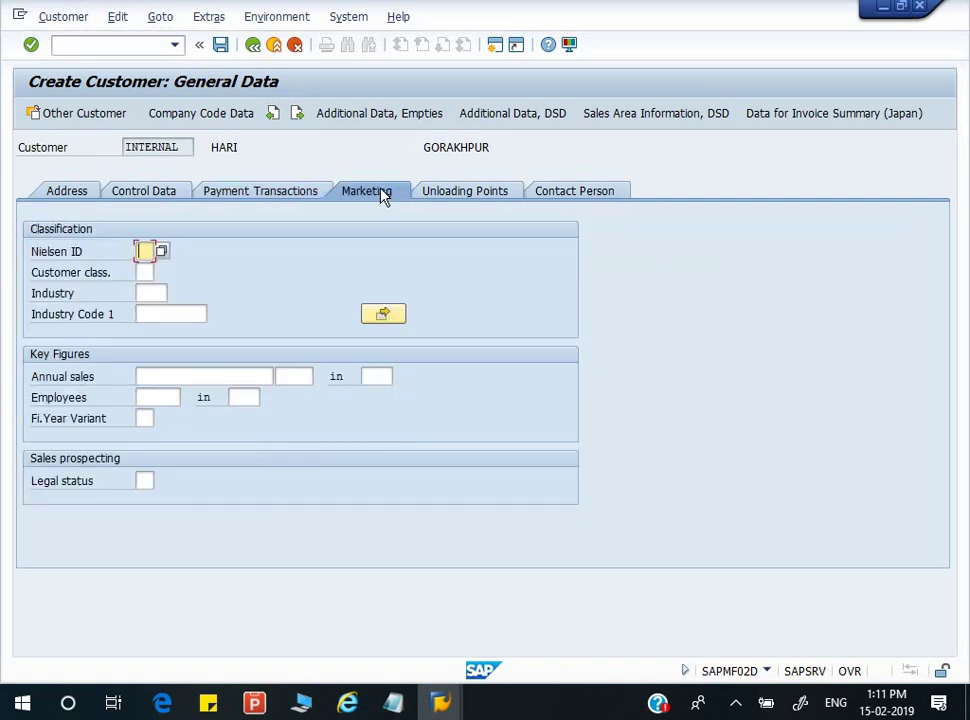
pyautogui.click(166, 259)
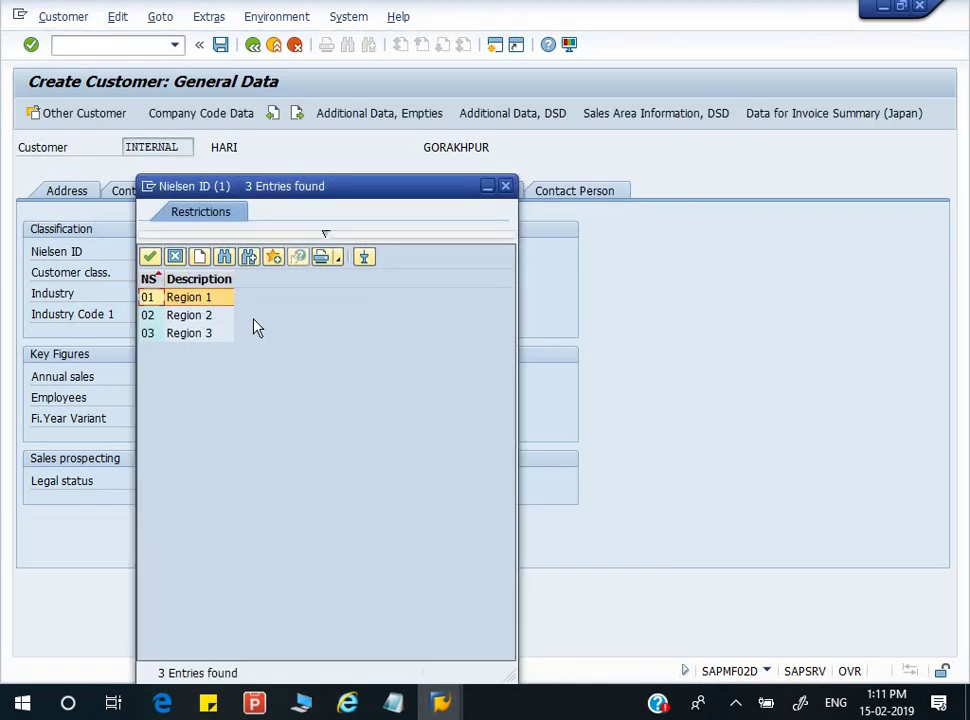
pyautogui.click(505, 186)
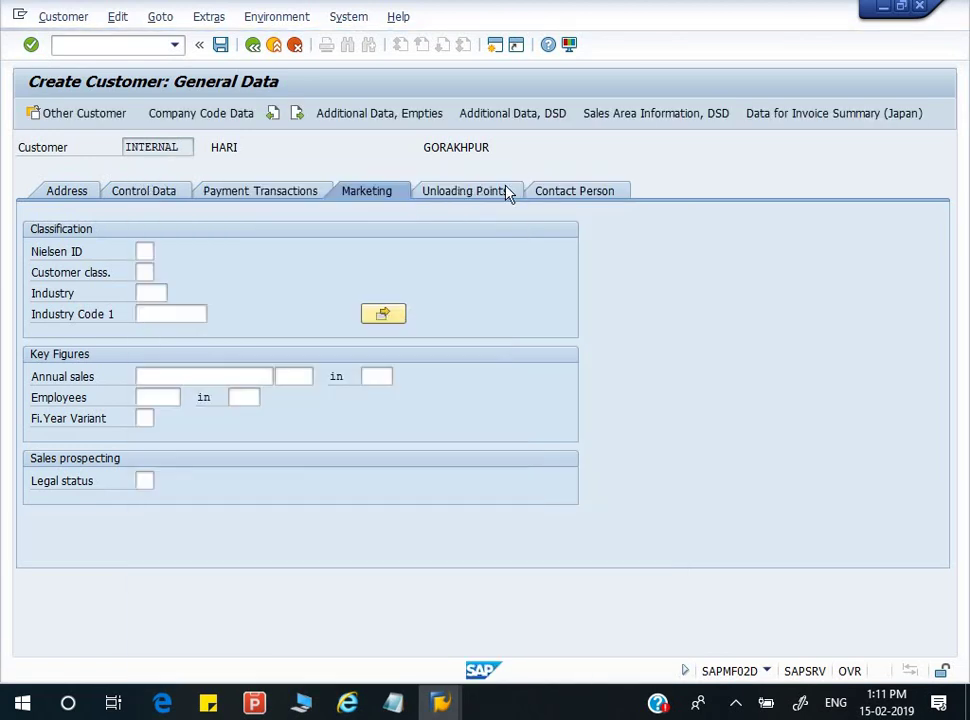
pyautogui.click(145, 272)
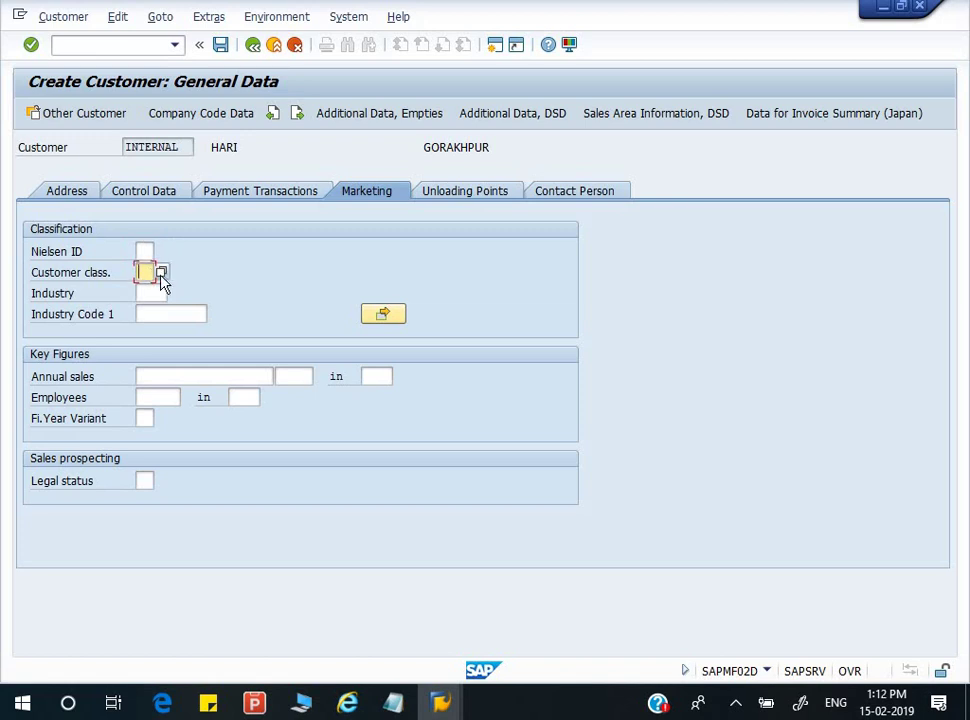
pyautogui.click(161, 273)
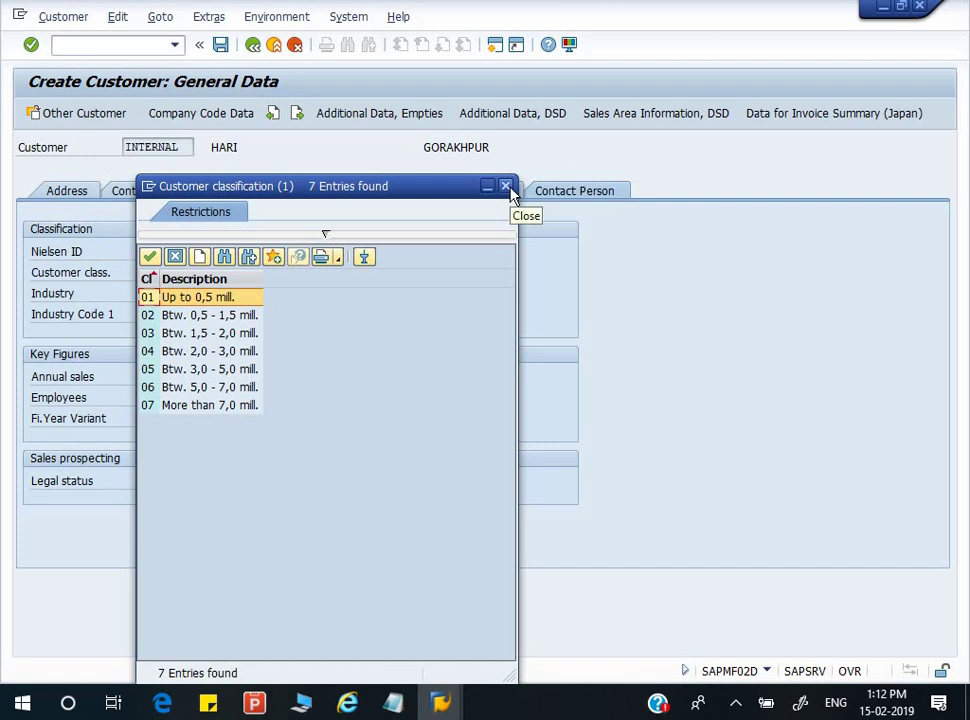
pyautogui.click(507, 187)
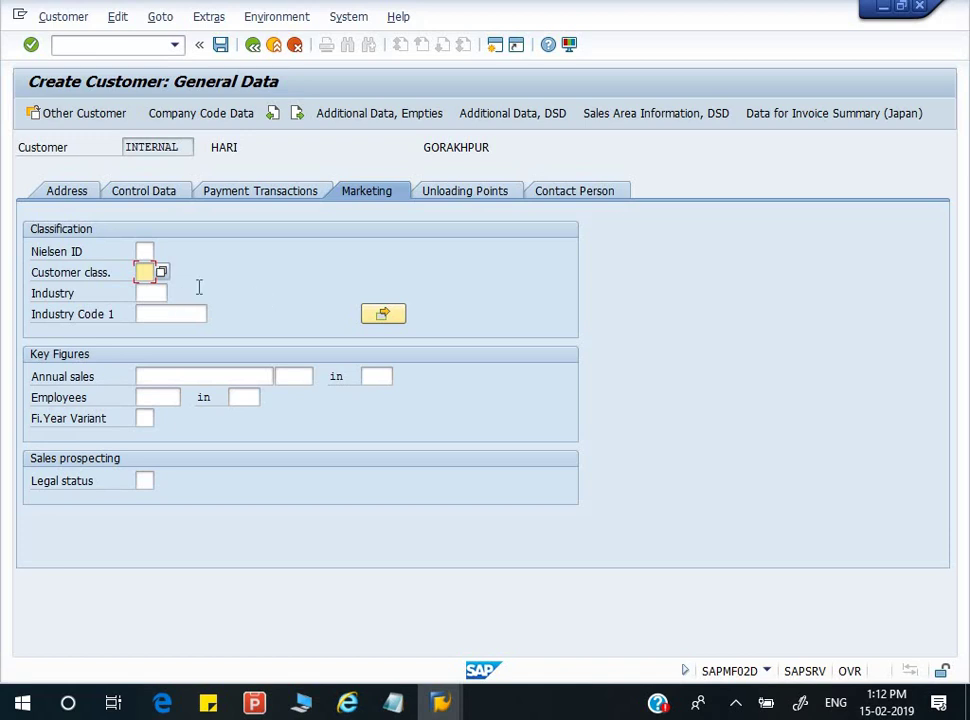
pyautogui.click(453, 196)
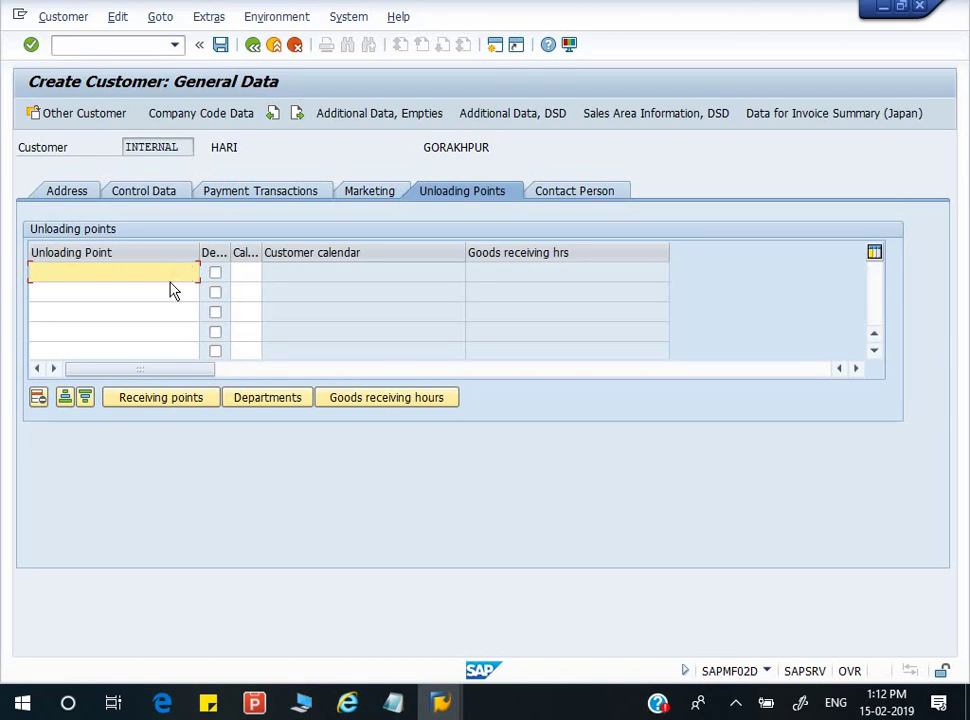
# - Add default unloading point BARGADWA with factory calendar 01 (Germany standard)
pyautogui.write('BARGADWA')
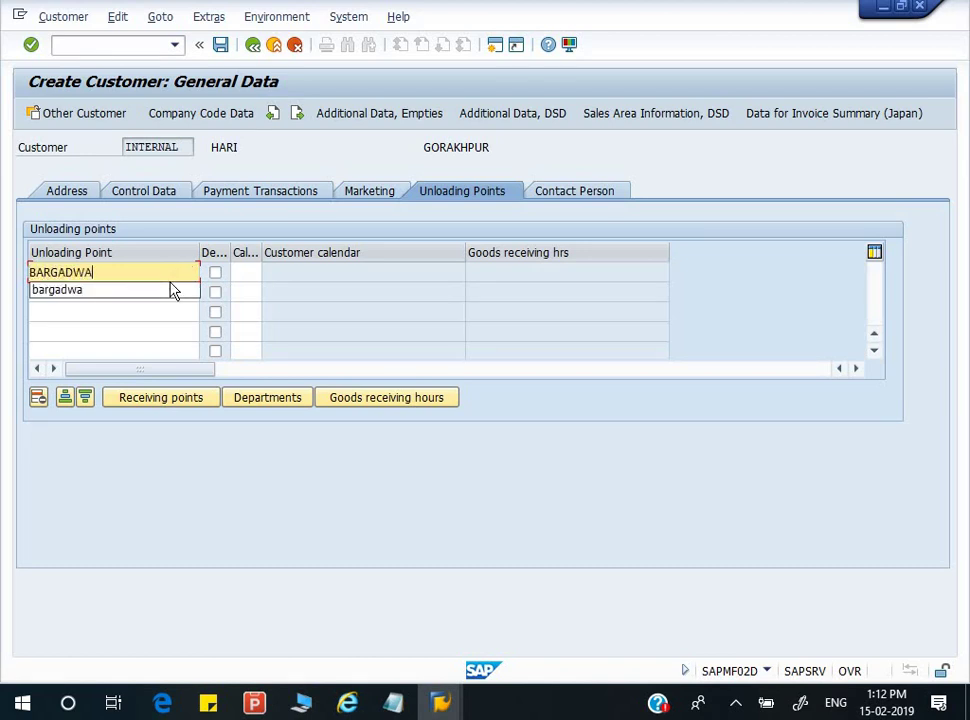
pyautogui.press('Tab')
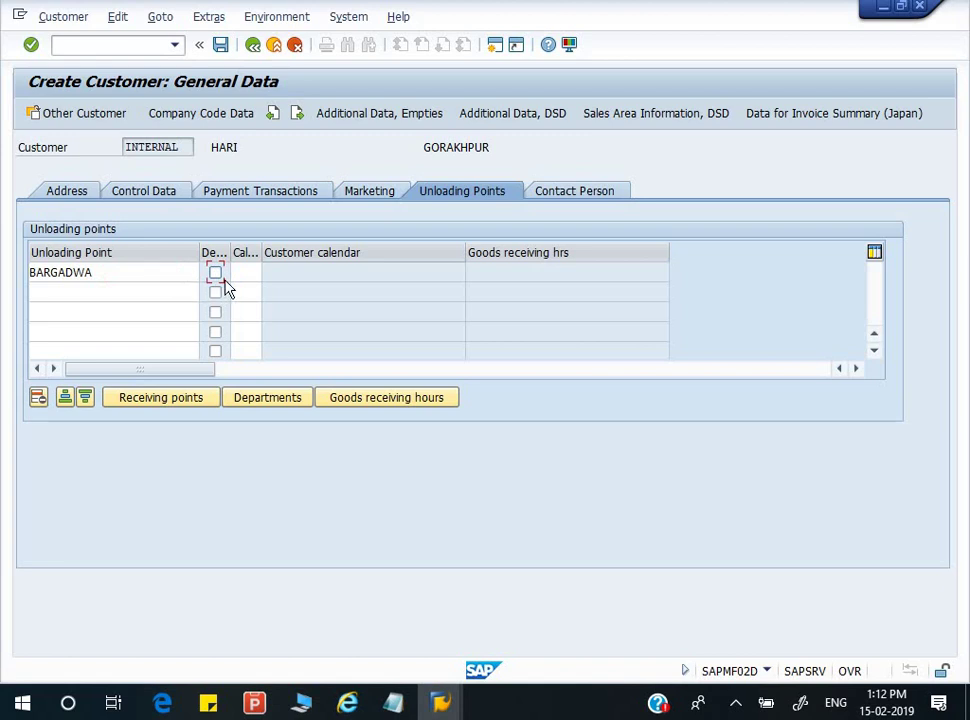
pyautogui.click(215, 274)
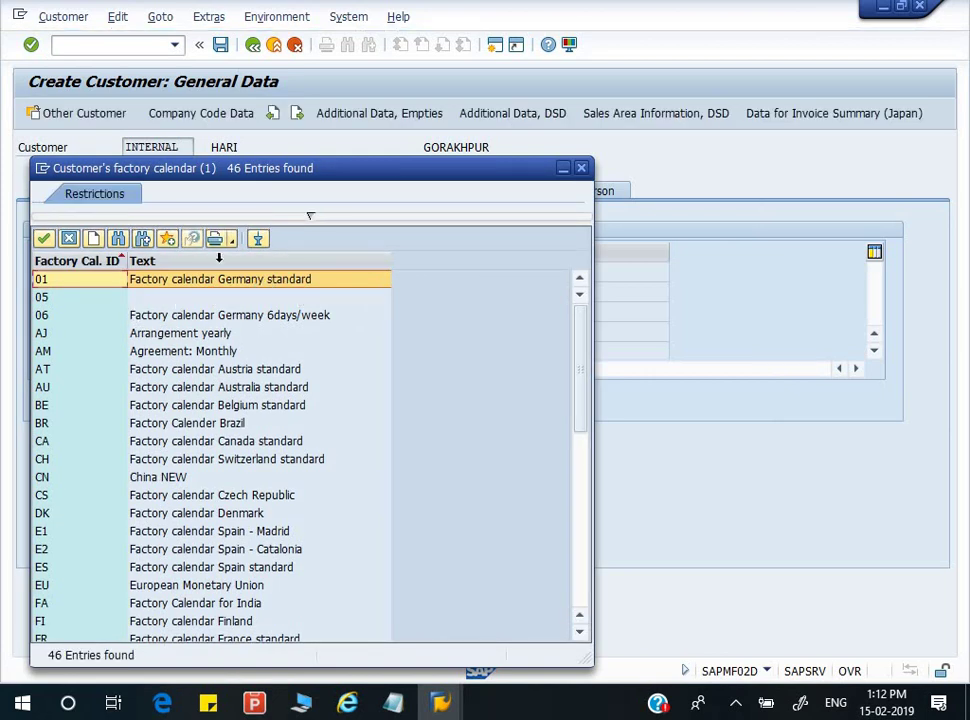
pyautogui.scroll(-3, 250, 365)
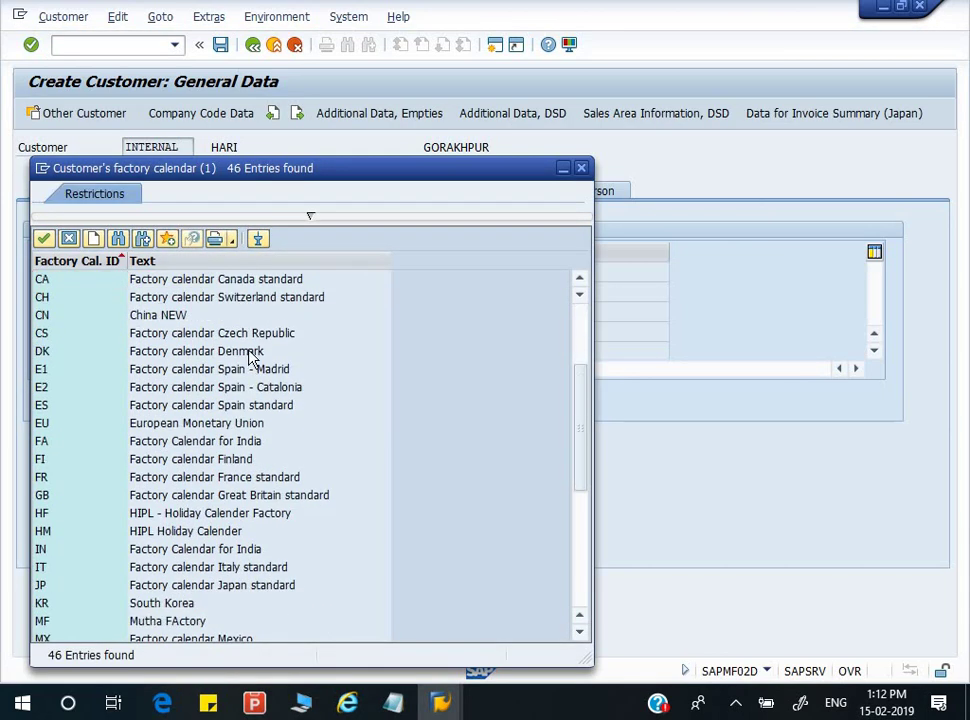
pyautogui.scroll(-1, 250, 360)
pyautogui.scroll(1, 250, 357)
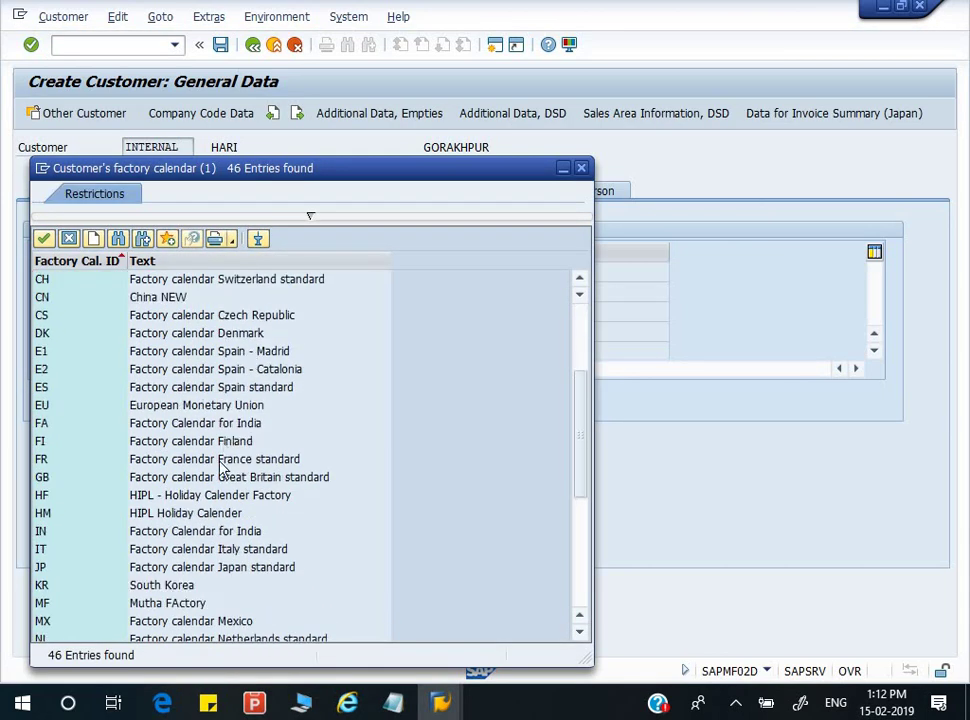
pyautogui.scroll(-2, 222, 462)
pyautogui.scroll(-2, 223, 459)
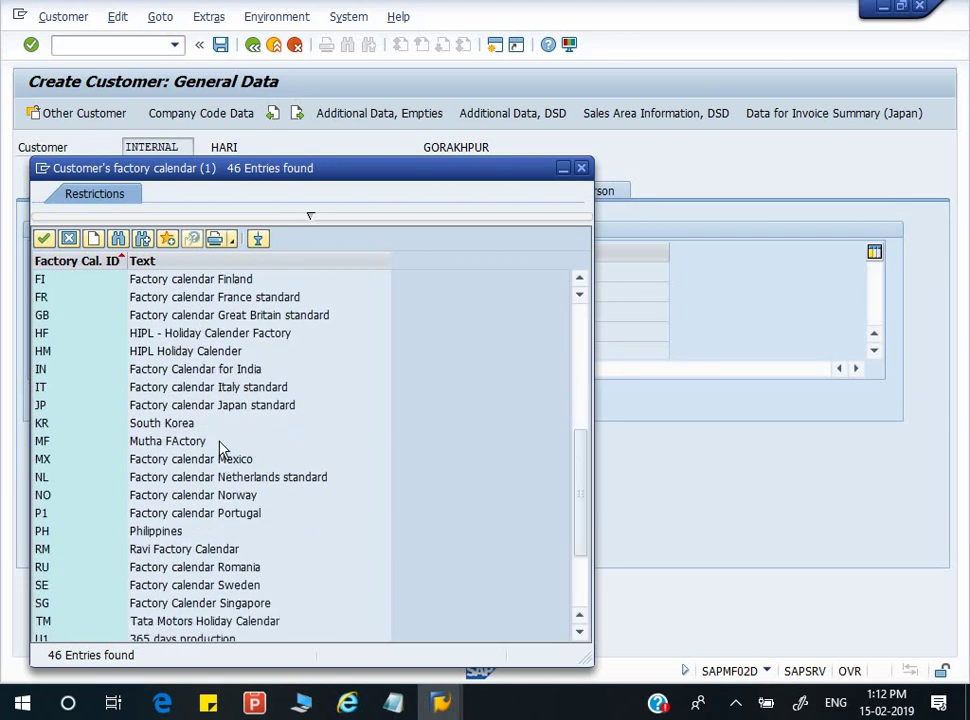
pyautogui.scroll(7, 222, 452)
pyautogui.doubleClick(229, 280)
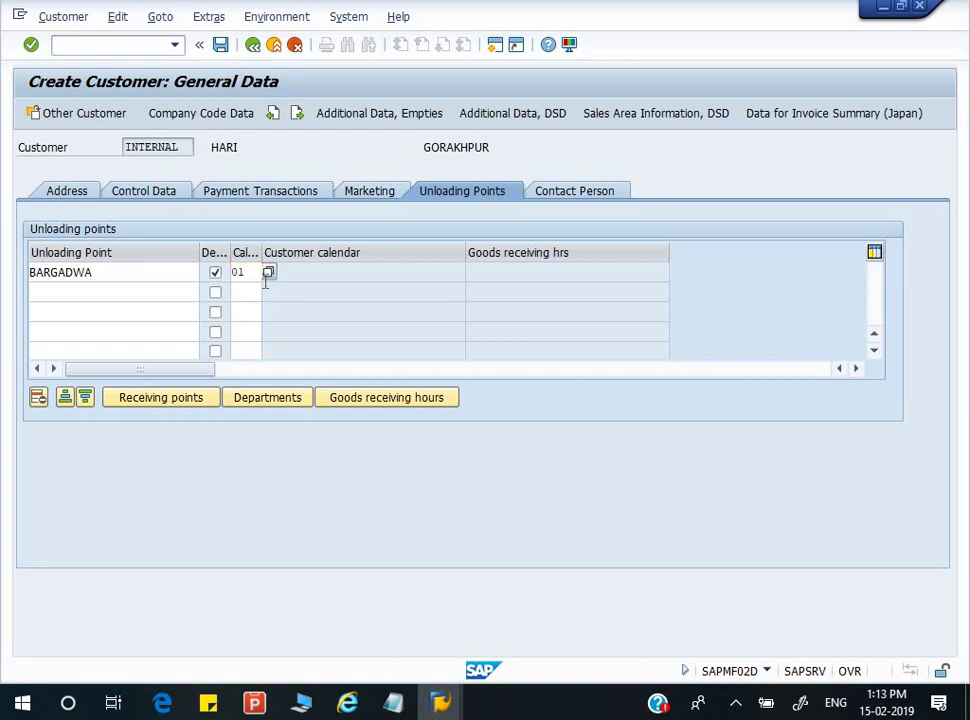
pyautogui.press('Return')
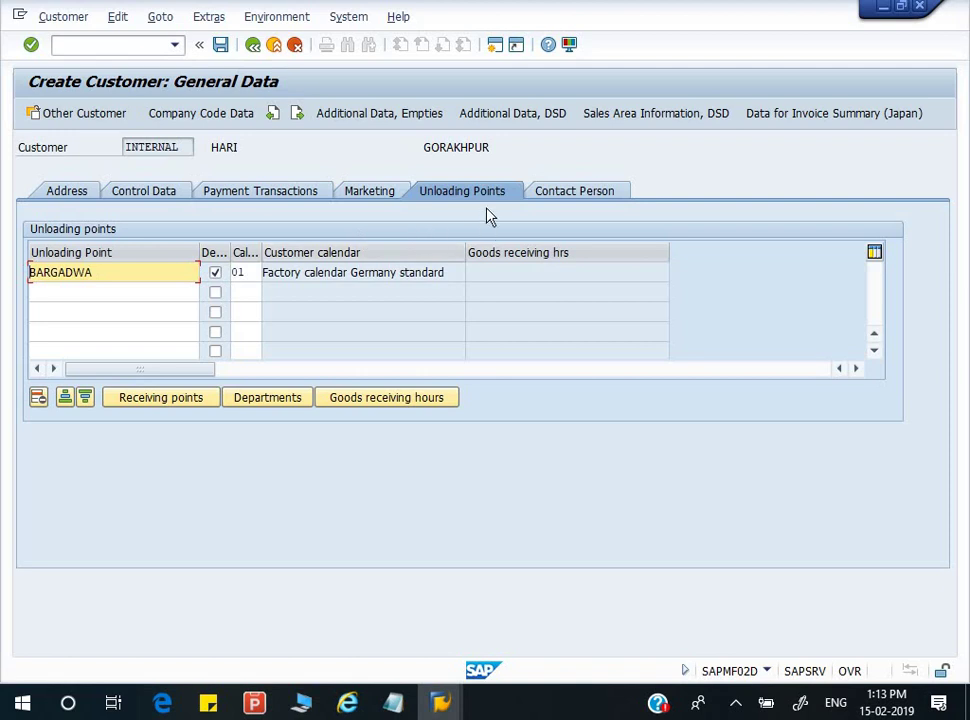
pyautogui.click(567, 200)
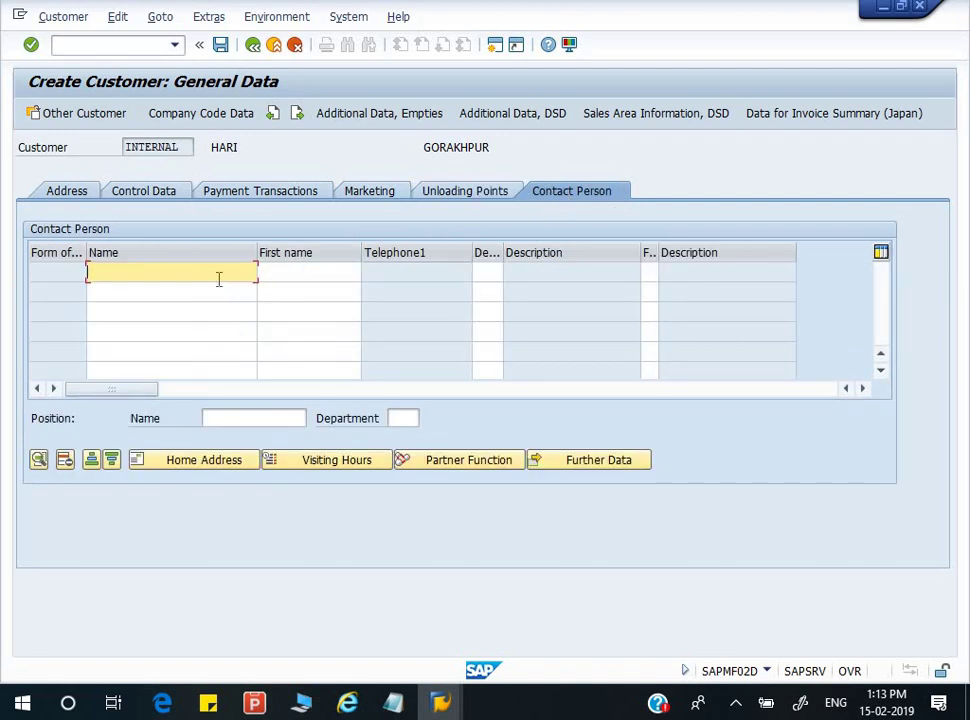
# - Add a contact person: department 0001 Managing Director, function 02 Head of purchasing
pyautogui.write('HARI')
pyautogui.press('Tab')
pyautogui.write('HAR')
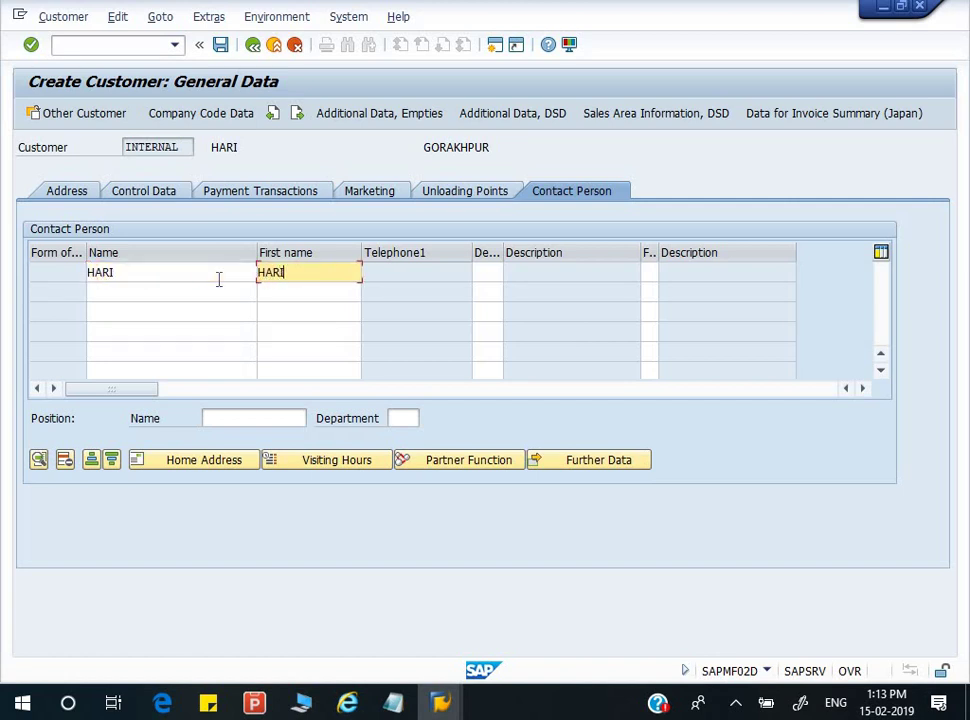
pyautogui.write('I')
pyautogui.press('Tab')
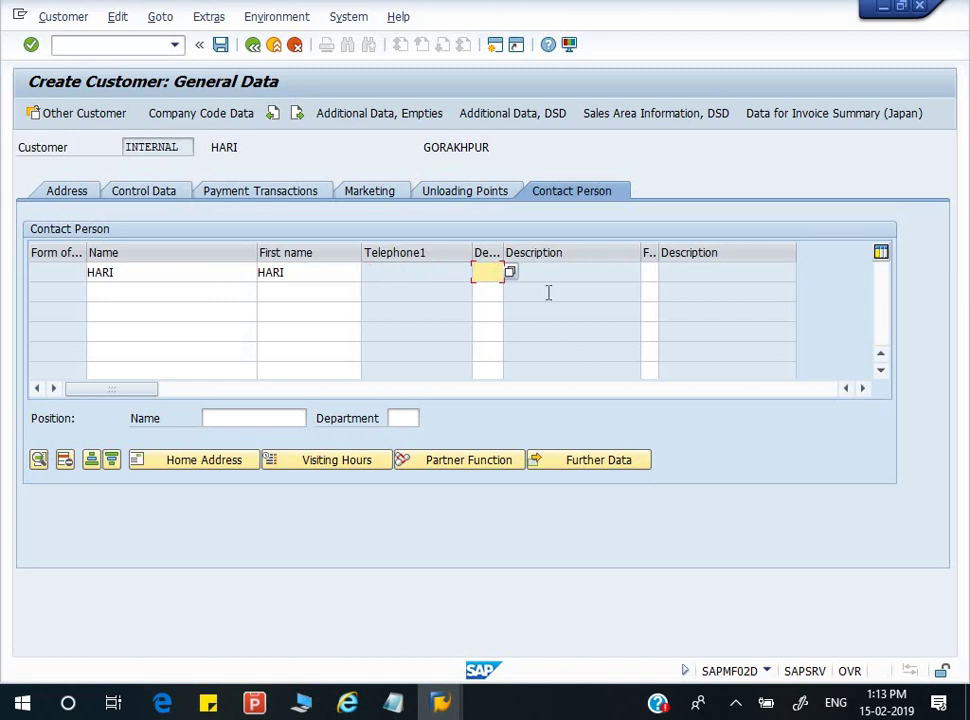
pyautogui.click(511, 274)
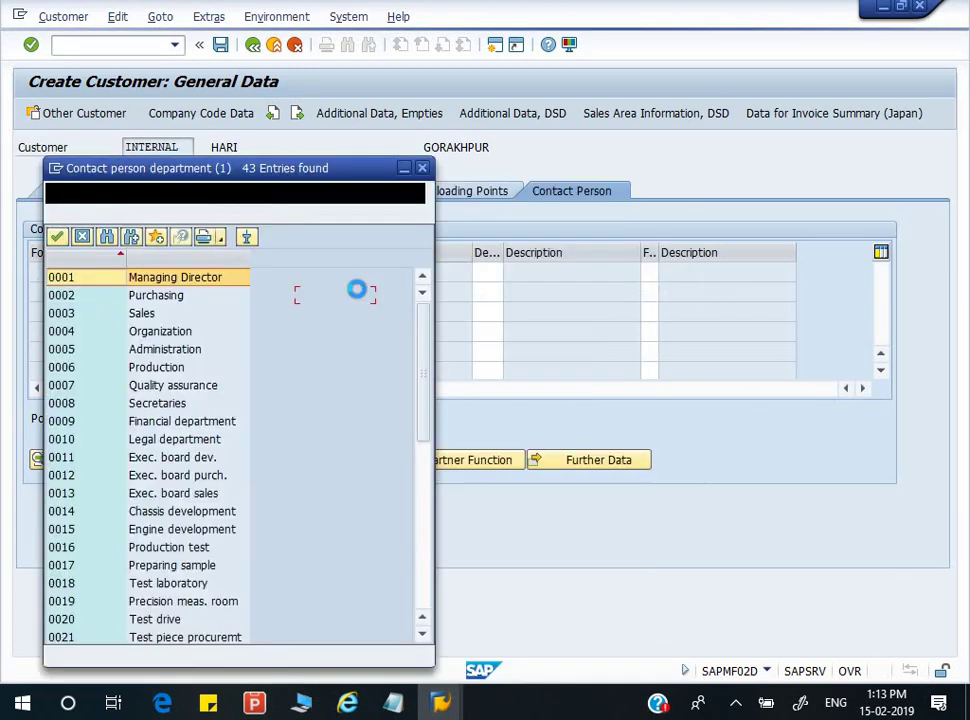
pyautogui.doubleClick(214, 277)
pyautogui.click(649, 272)
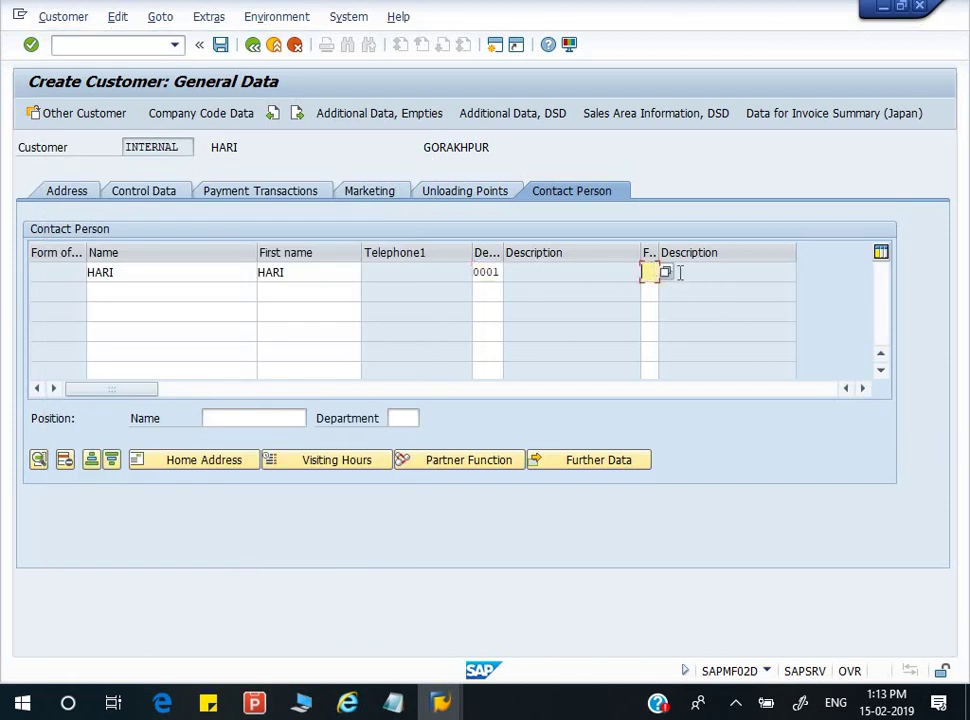
pyautogui.click(666, 273)
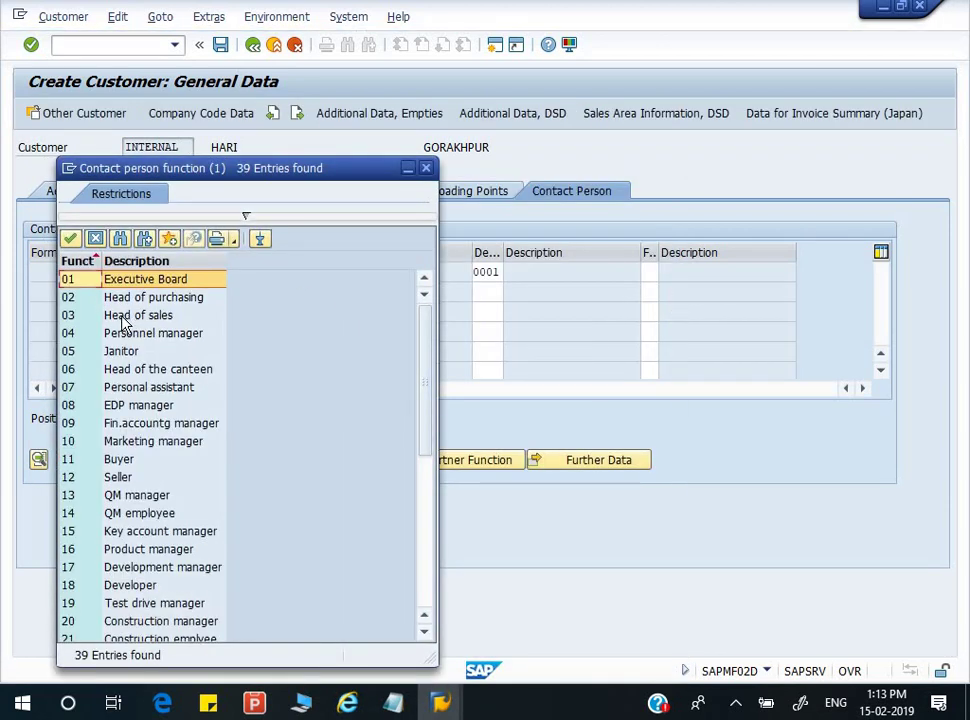
pyautogui.doubleClick(135, 297)
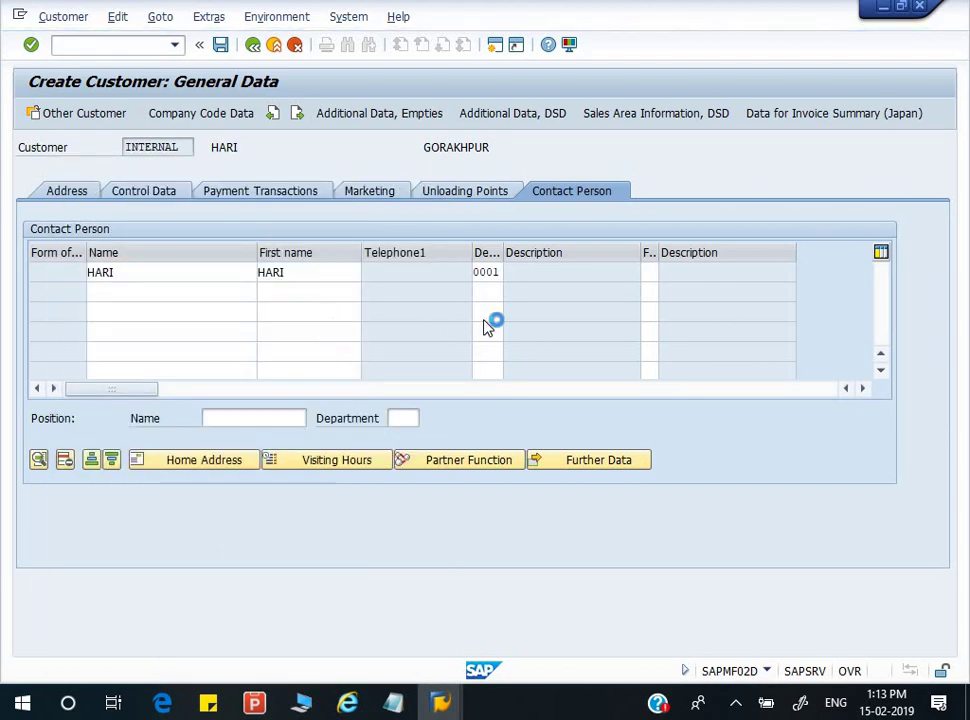
pyautogui.press('Return')
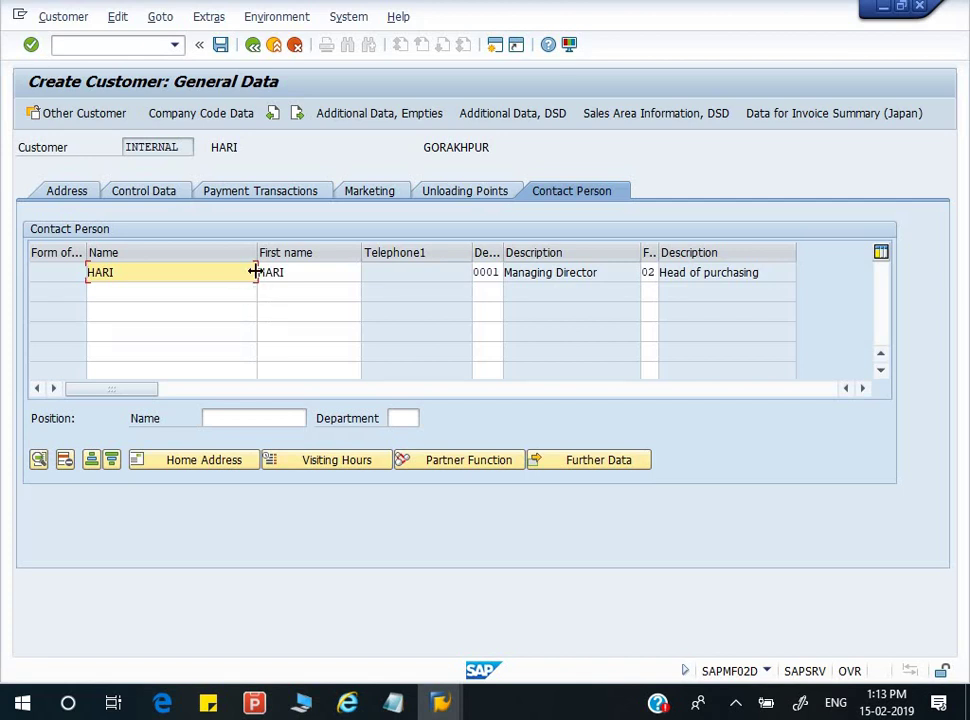
pyautogui.click(201, 120)
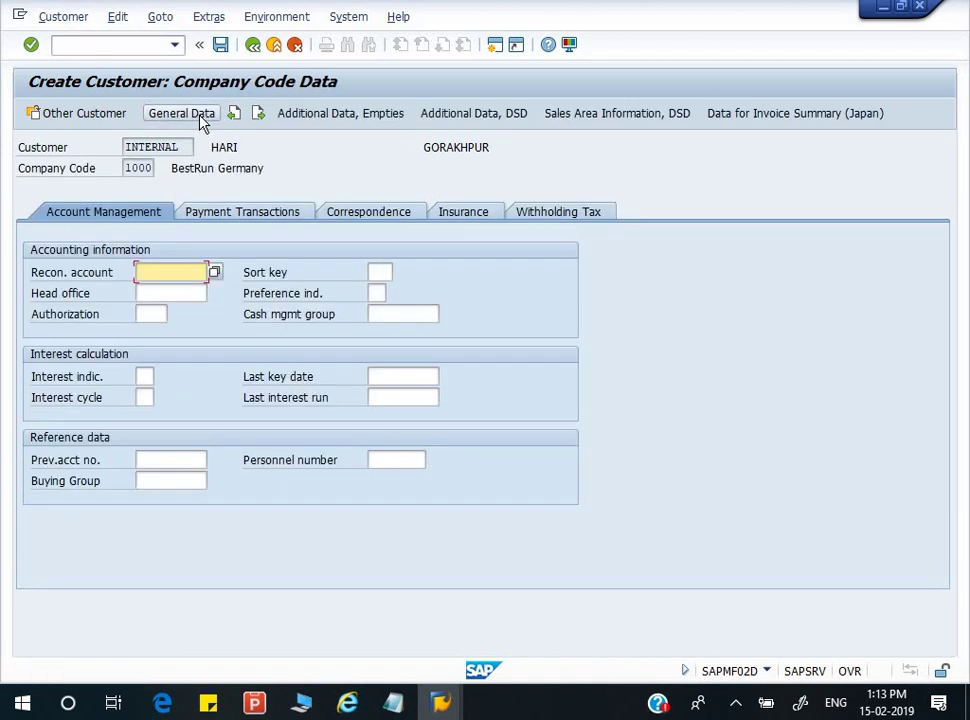
# - Set reconciliation account 140000 Trade Receivables - domestic
pyautogui.click(215, 273)
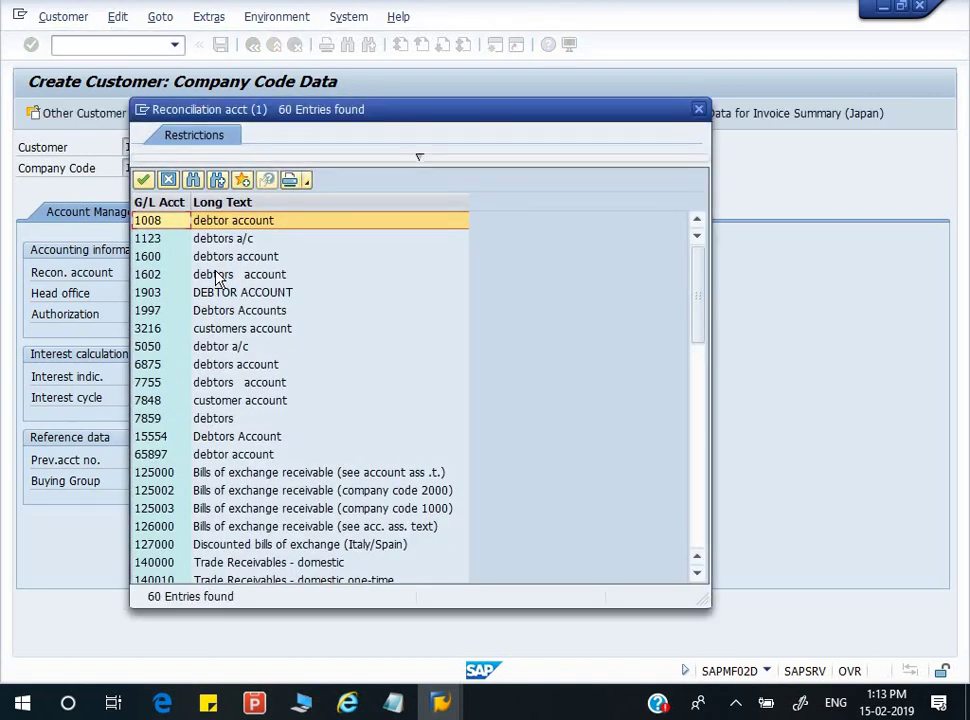
pyautogui.press('Down')
pyautogui.press('Down')
pyautogui.press('Down')
pyautogui.press('Down')
pyautogui.press('Down')
pyautogui.press('Down')
pyautogui.press('Down')
pyautogui.press('Down')
pyautogui.press('Down')
pyautogui.press('Down')
pyautogui.press('Down')
pyautogui.press('Down')
pyautogui.press('Down')
pyautogui.press('Down')
pyautogui.press('Down')
pyautogui.press('Down')
pyautogui.press('Down')
pyautogui.press('Down')
pyautogui.press('Down')
pyautogui.press('Down')
pyautogui.press('Down')
pyautogui.press('Down')
pyautogui.press('Down')
pyautogui.press('Up')
pyautogui.press('Up')
pyautogui.press('Up')
pyautogui.press('Up')
pyautogui.press('Up')
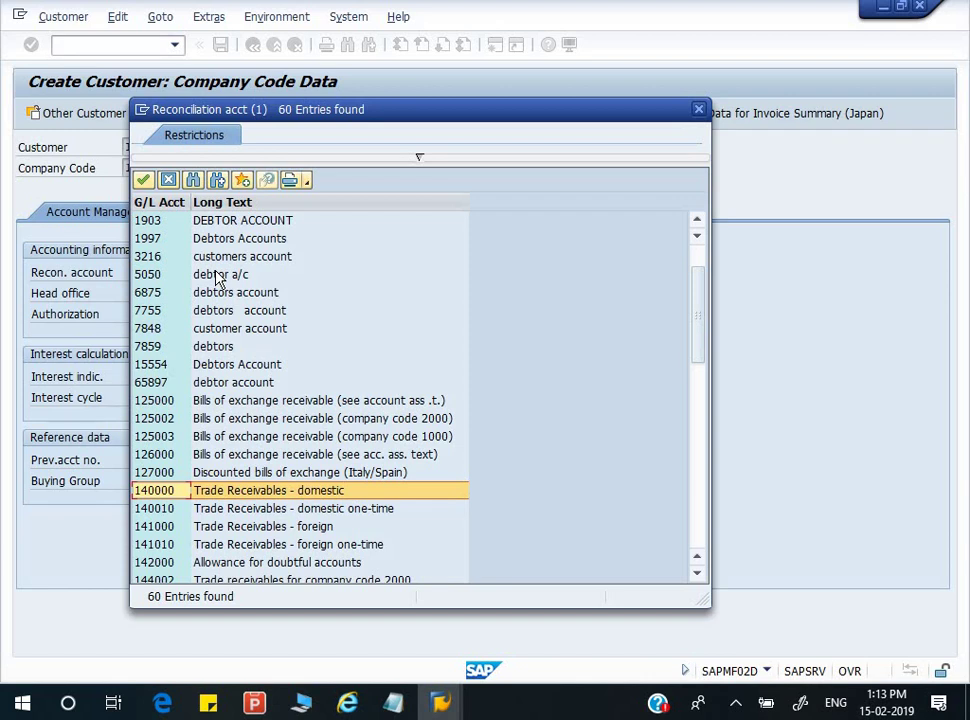
pyautogui.press('Return')
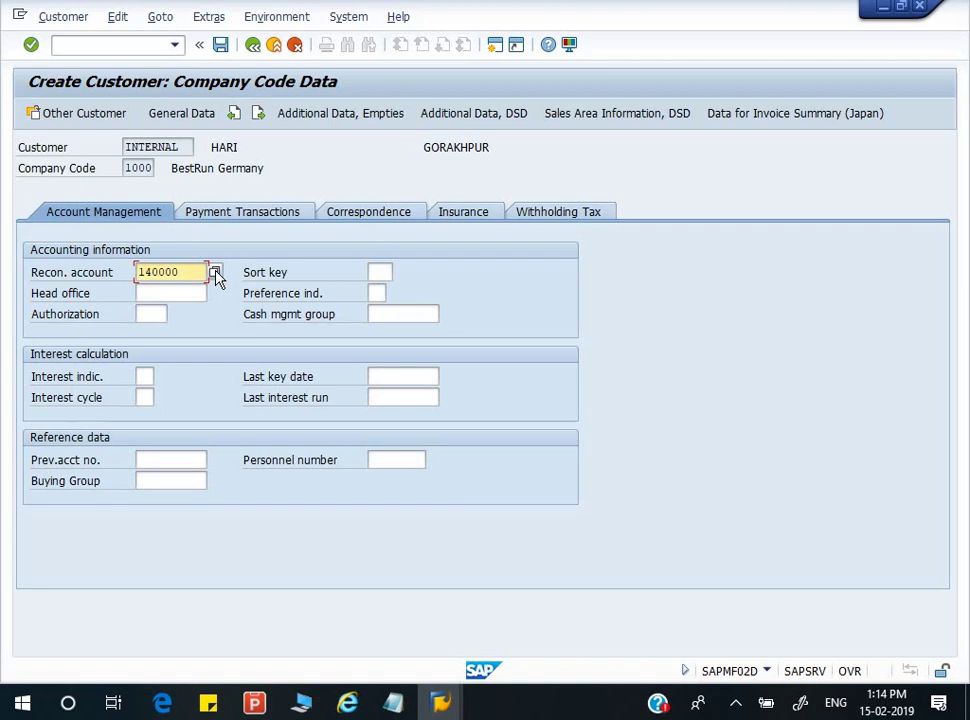
# - Browse the payment, correspondence, insurance and withholding tax tabs, ending on Insurance
pyautogui.click(253, 219)
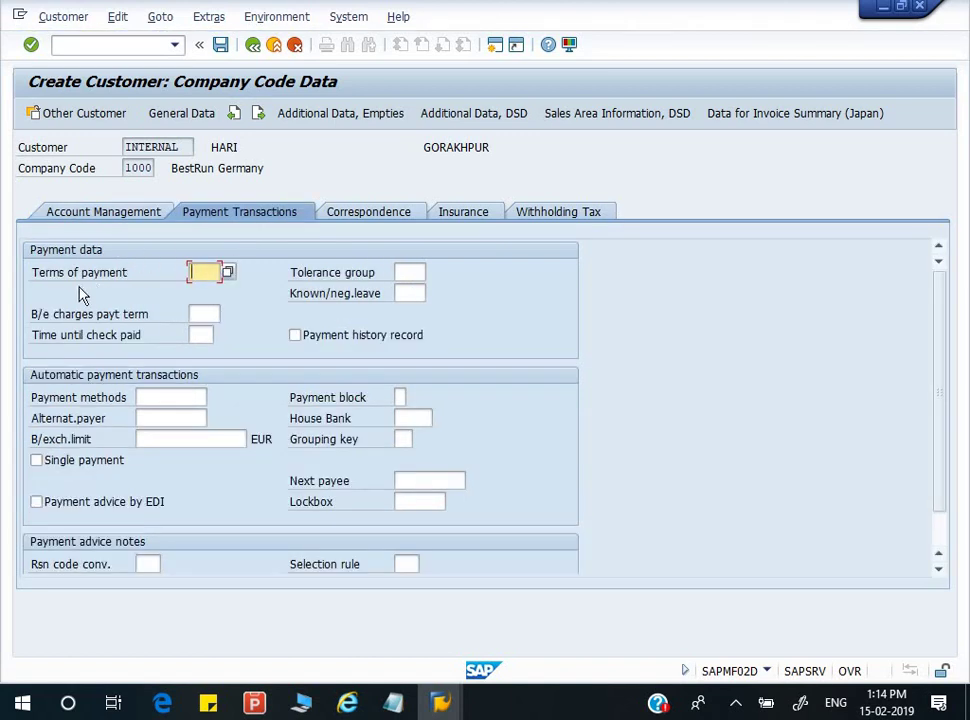
pyautogui.click(228, 276)
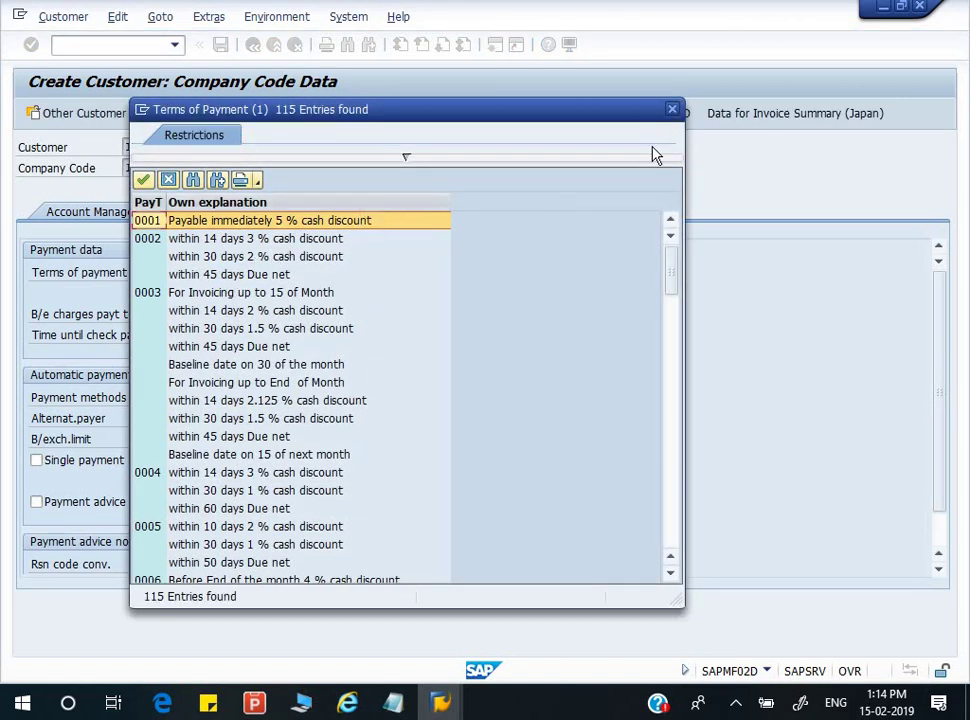
pyautogui.click(672, 110)
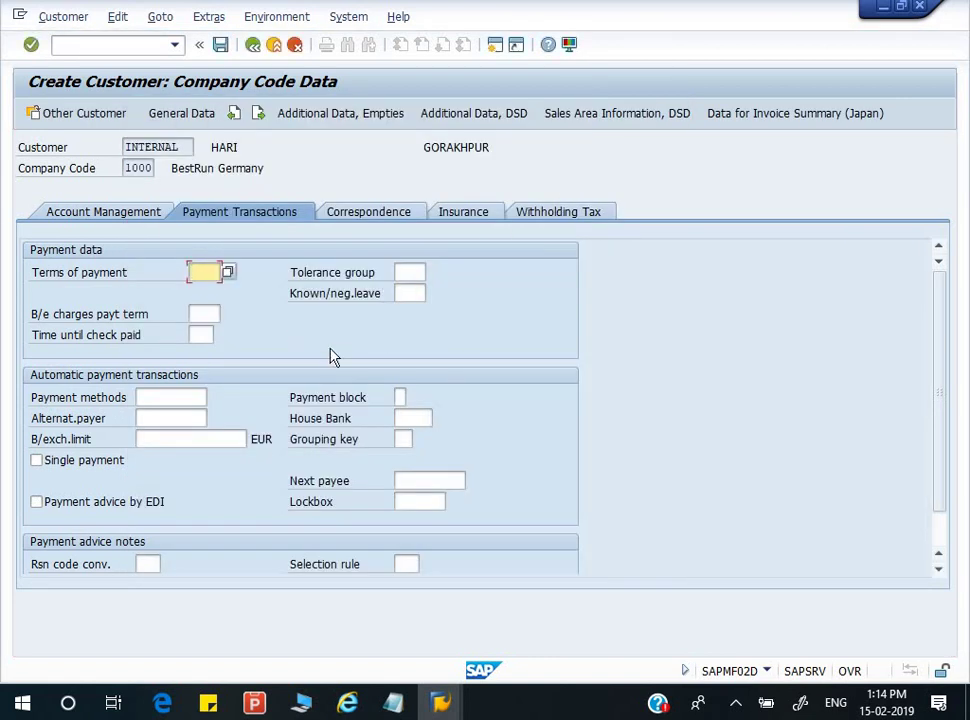
pyautogui.click(374, 215)
pyautogui.click(468, 214)
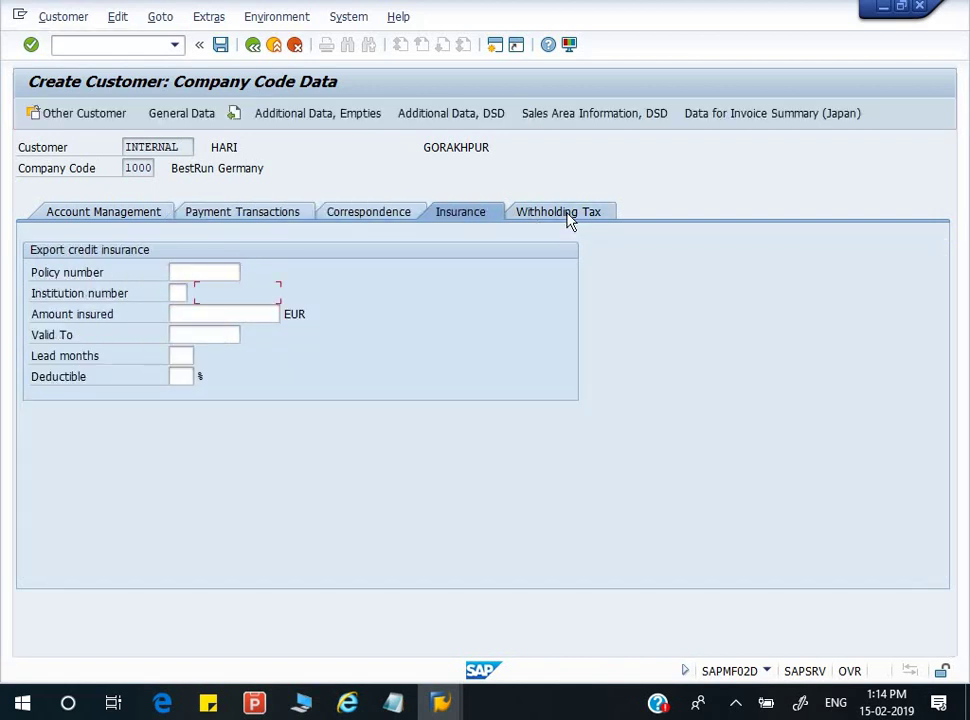
pyautogui.click(567, 218)
pyautogui.click(470, 213)
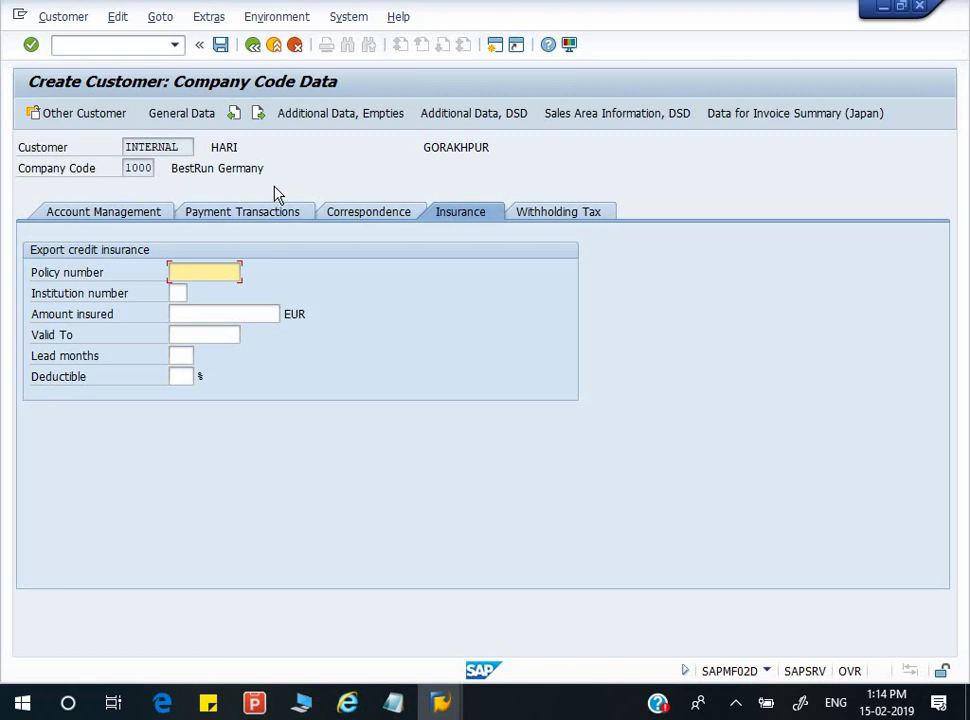
# - Save the new customer for company code 1000 and close the Customer Create initial screen
pyautogui.click(222, 46)
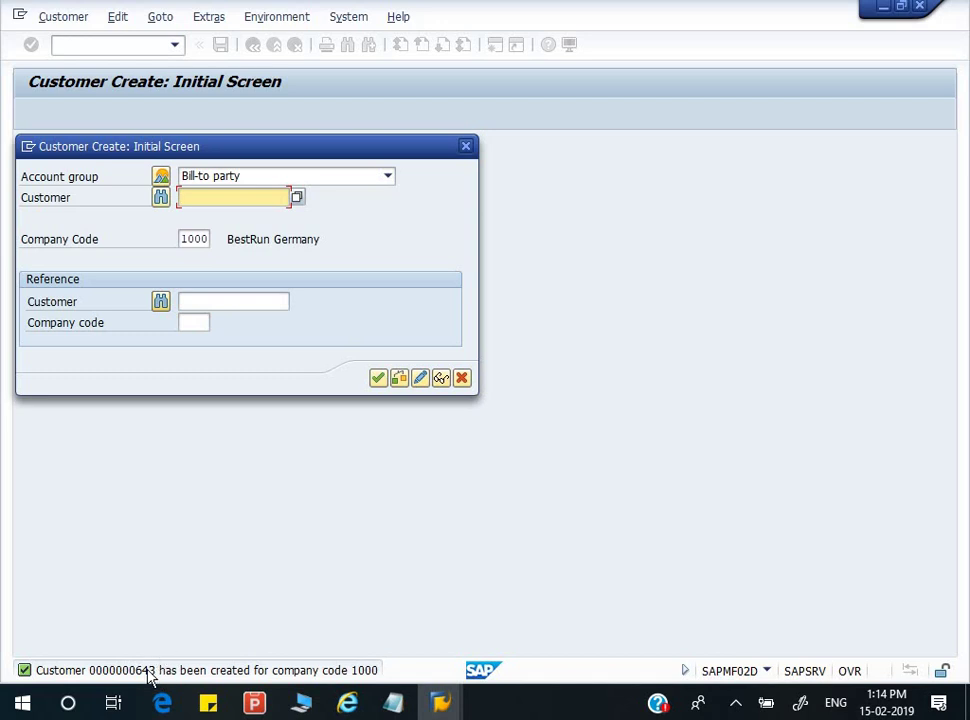
pyautogui.click(466, 146)
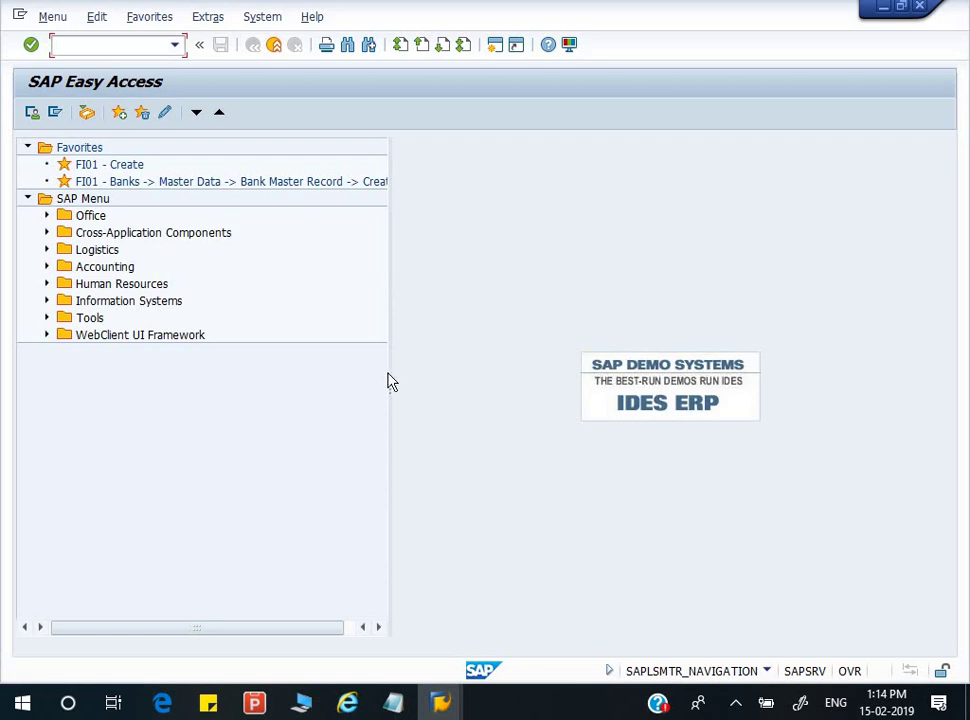
# - Launch Notepad from the Windows Run dialog
pyautogui.press('super+r')
pyautogui.write('N')
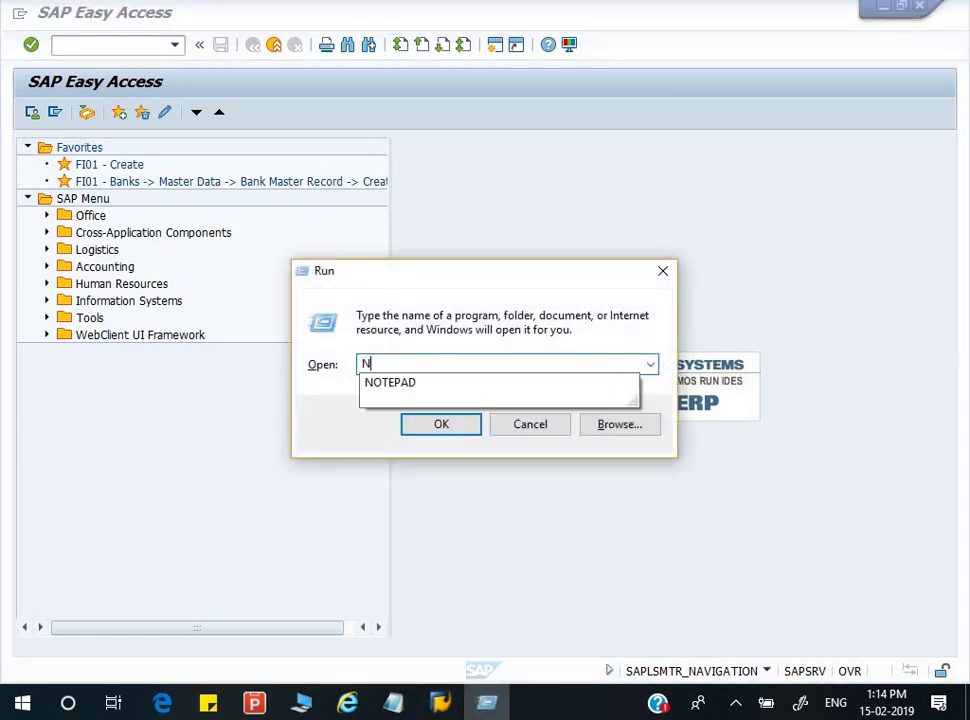
pyautogui.write('OTEPAD')
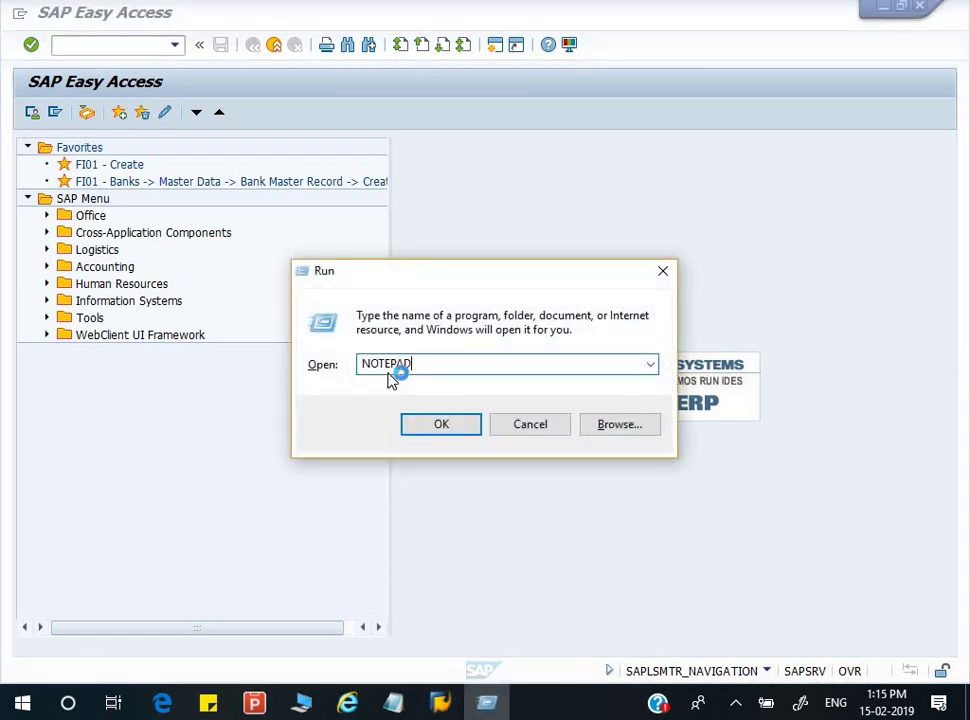
pyautogui.press('Return')
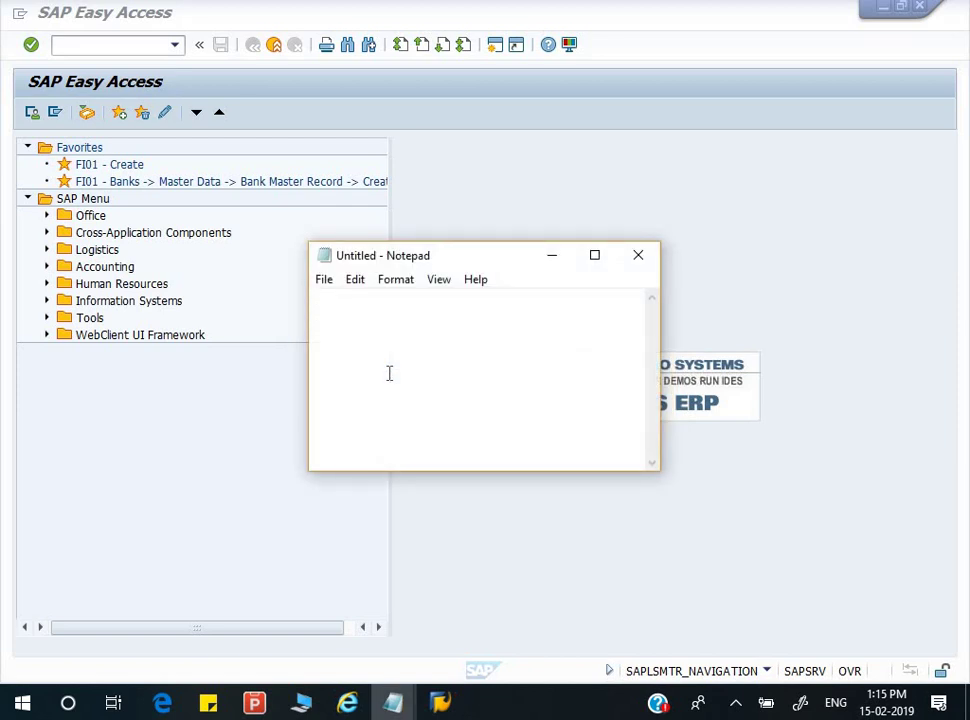
# - Write 'CUSTOMER:' followed by the new customer's number in Notepad, then minimize it
pyautogui.write('643')
pyautogui.press('Left')
pyautogui.press('Left')
pyautogui.press('Left')
pyautogui.write('CS')
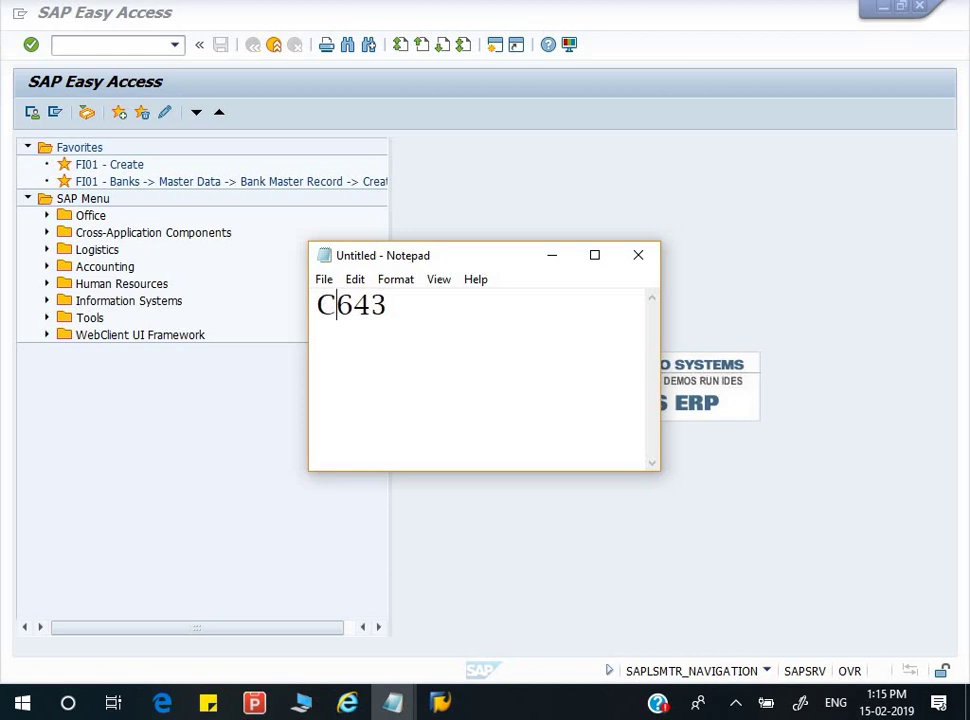
pyautogui.write('TOMET')
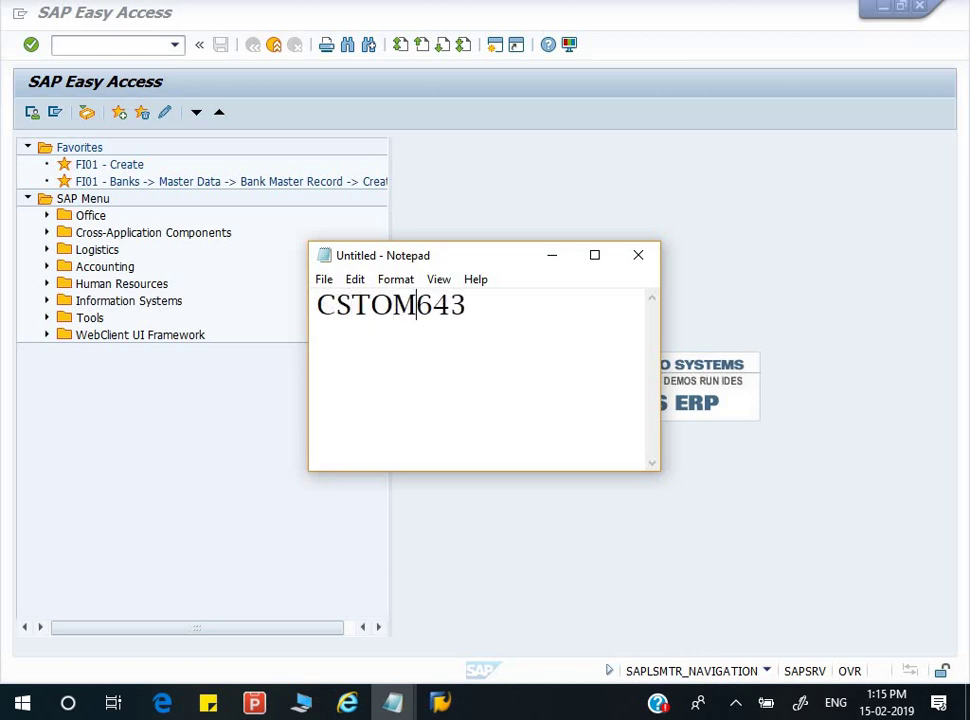
pyautogui.press('Left')
pyautogui.press('Left')
pyautogui.press('Left')
pyautogui.press('Left')
pyautogui.press('Left')
pyautogui.press('Left')
pyautogui.write('U')
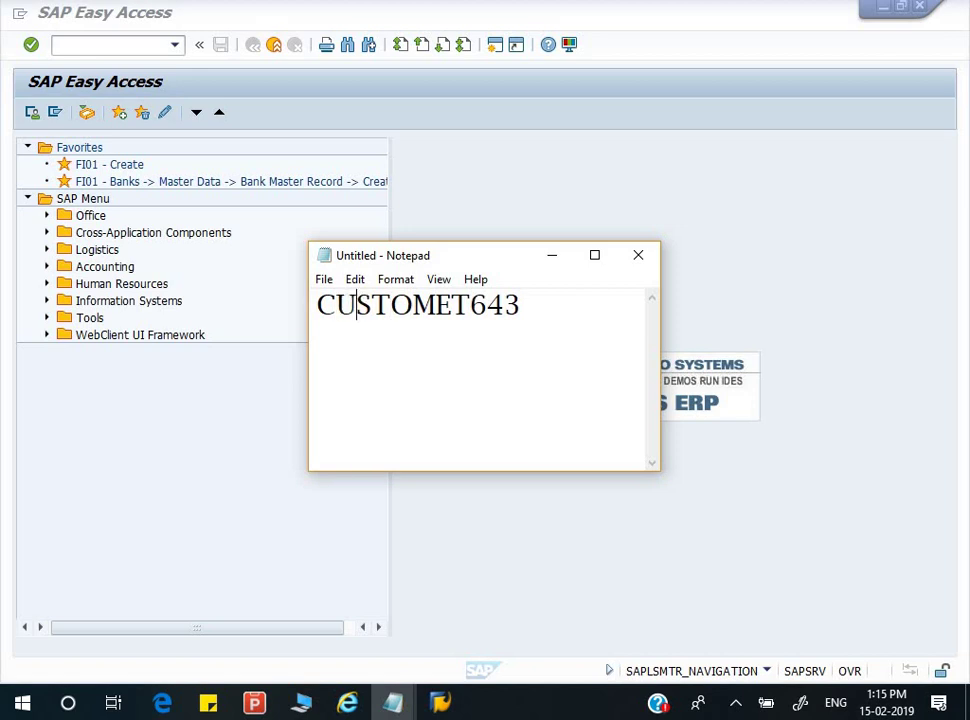
pyautogui.press('Right')
pyautogui.press('Right')
pyautogui.press('Right')
pyautogui.press('Right')
pyautogui.press('BackSpace')
pyautogui.write('R:')
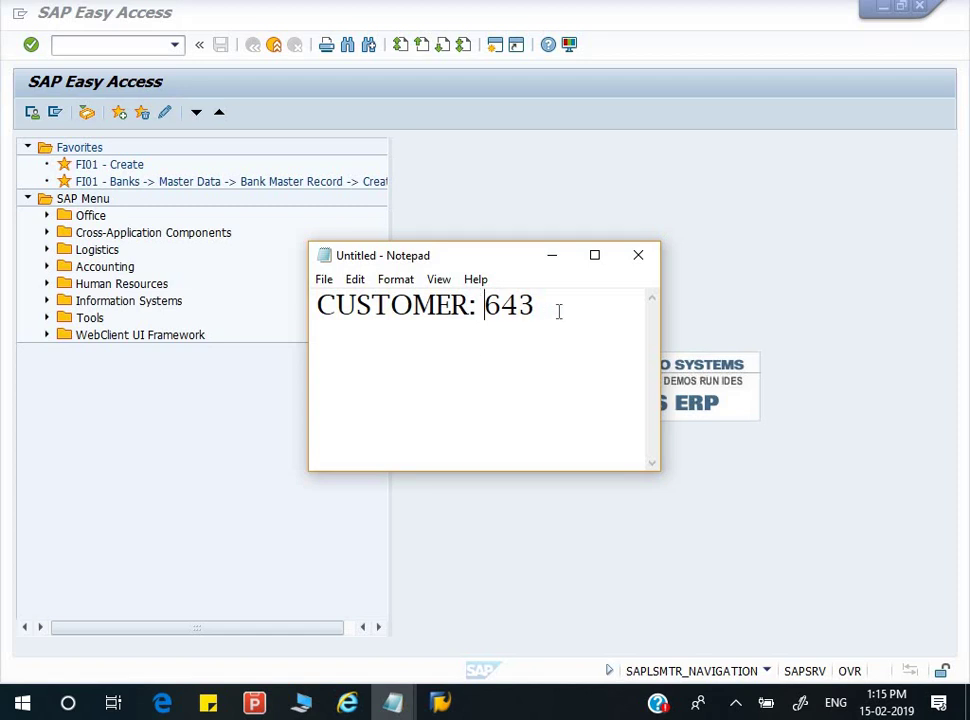
pyautogui.press('End')
pyautogui.press('Return')
pyautogui.click(553, 257)
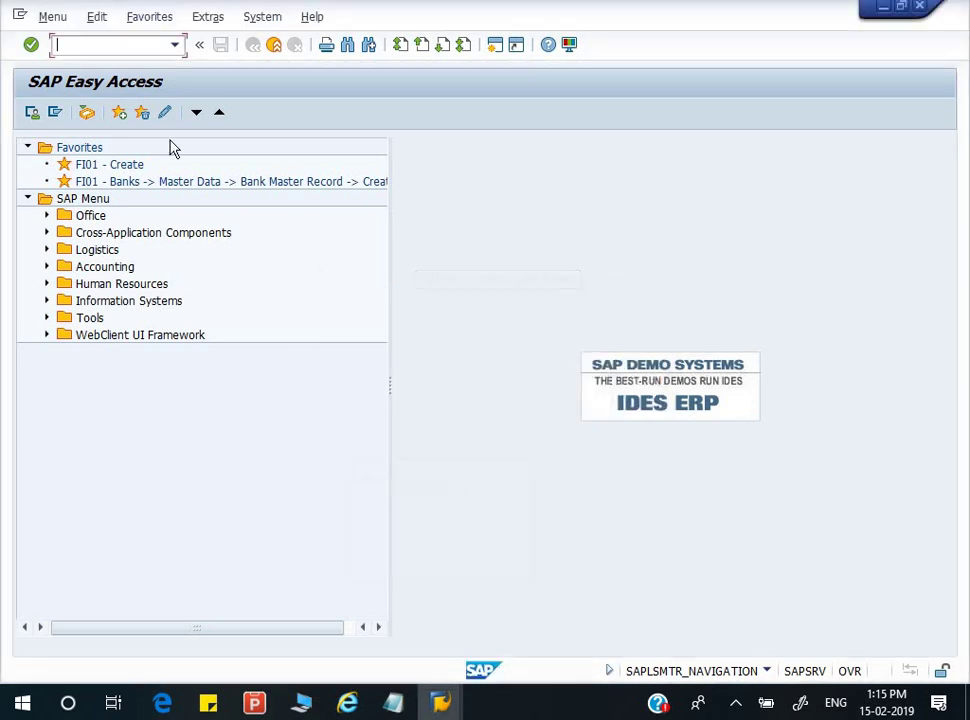
# - Open the customer in FD02 and switch to its General Data view
pyautogui.write('FD02')
pyautogui.press('Return')
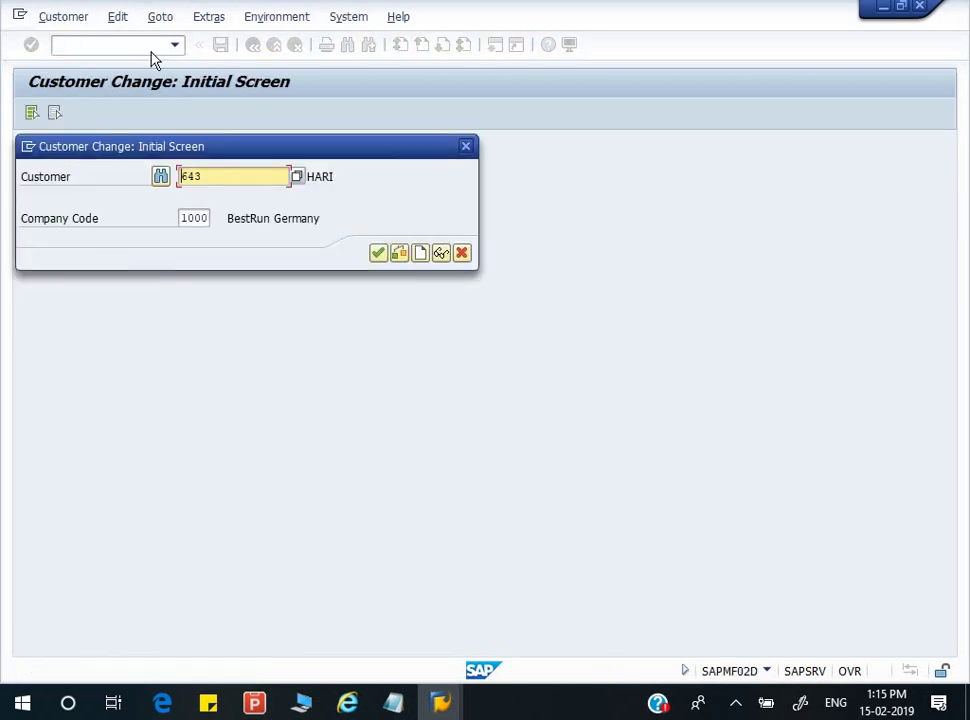
pyautogui.click(380, 253)
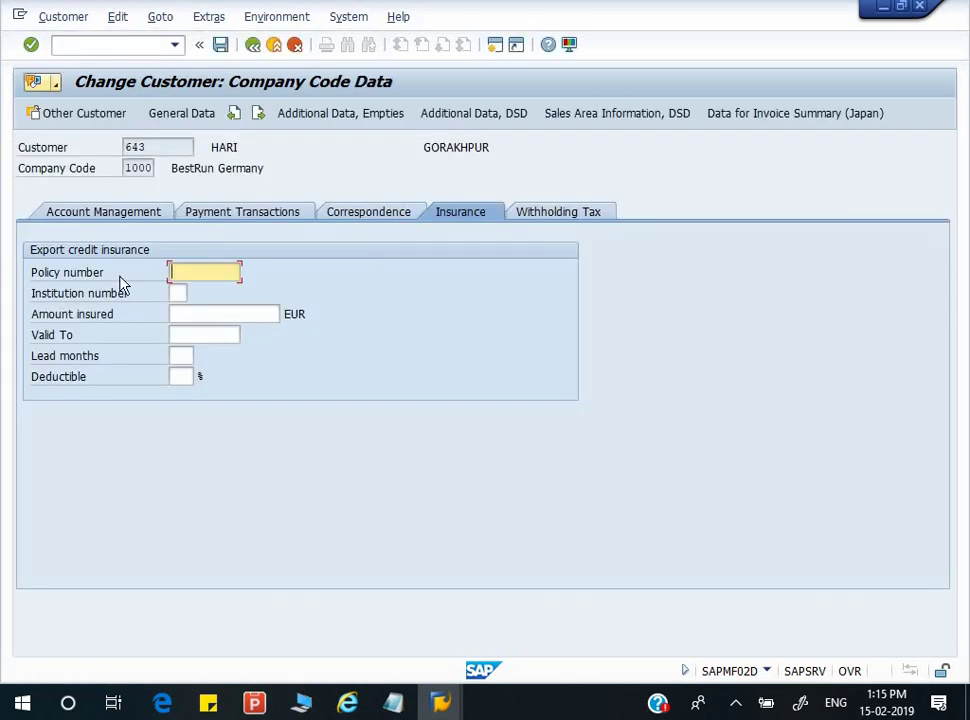
pyautogui.click(207, 222)
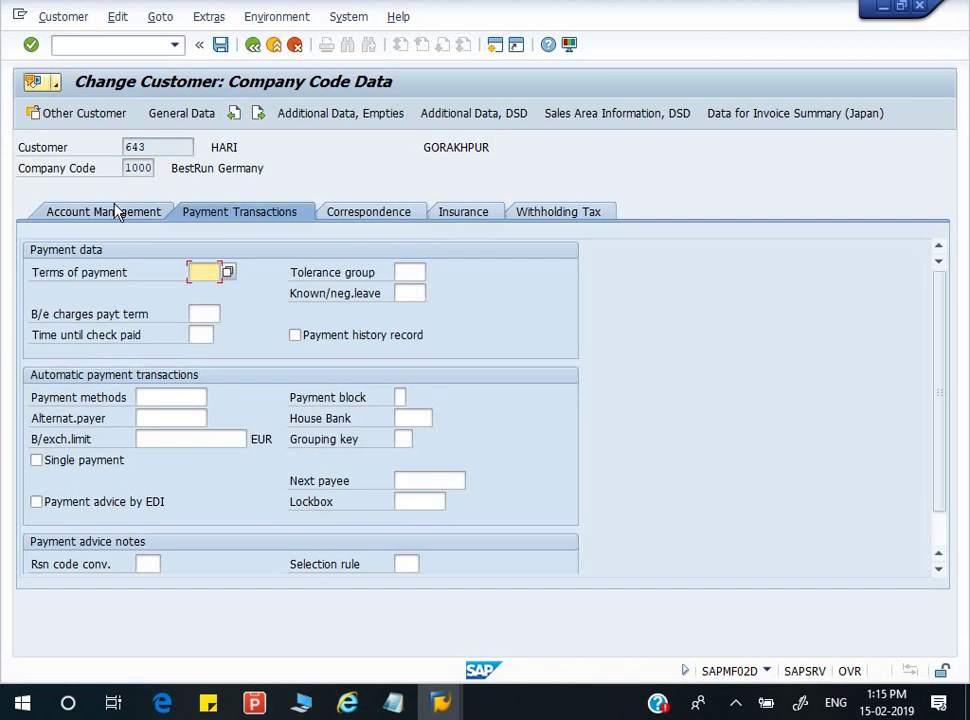
pyautogui.click(115, 211)
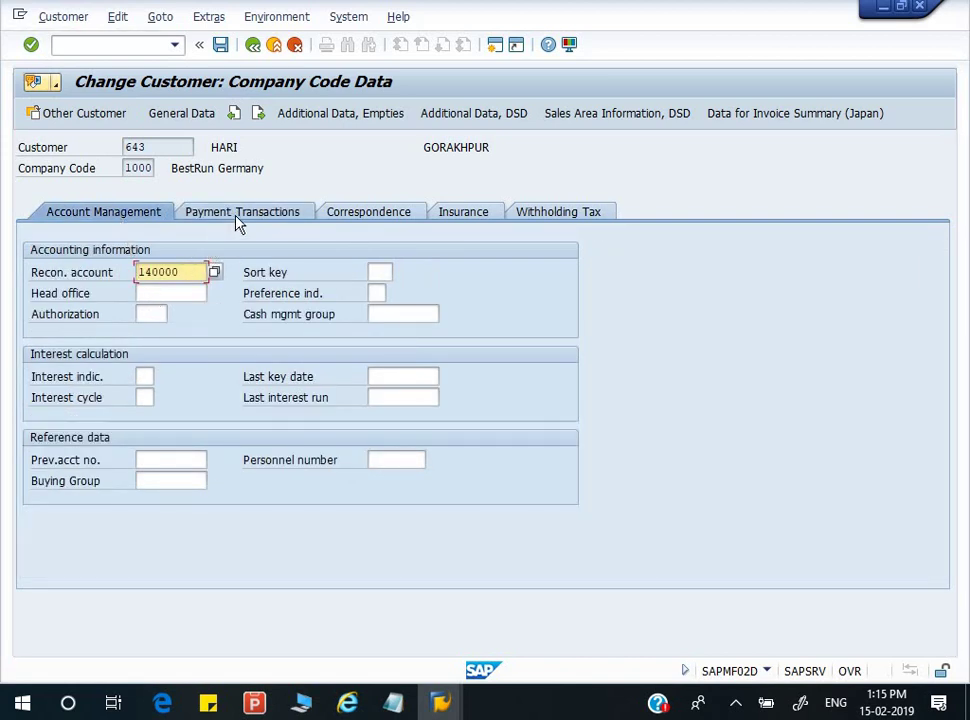
pyautogui.click(187, 114)
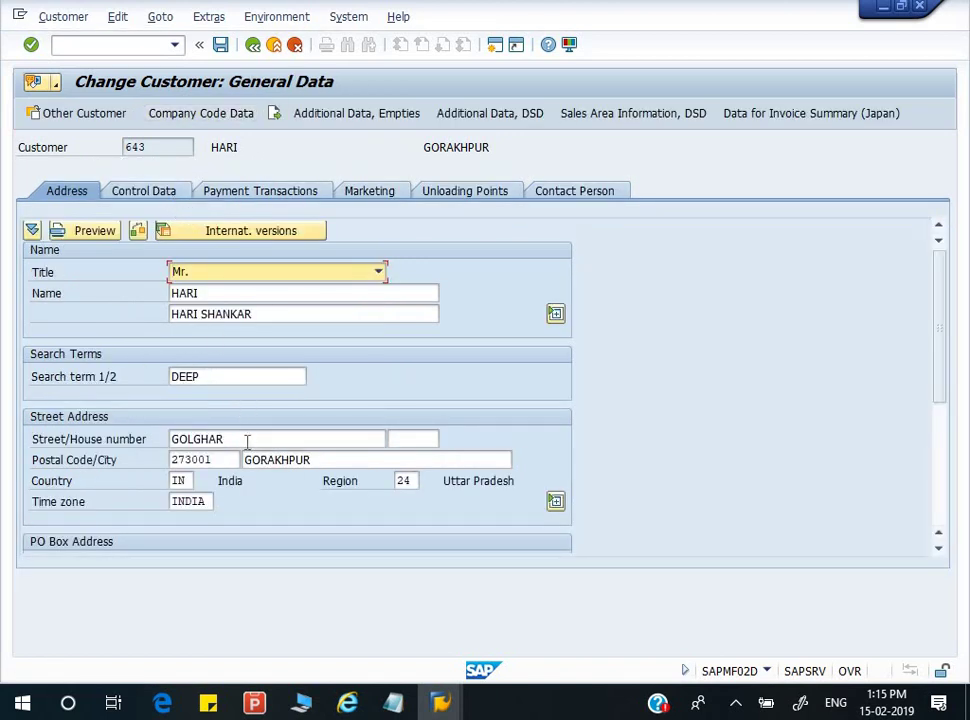
pyautogui.click(434, 441)
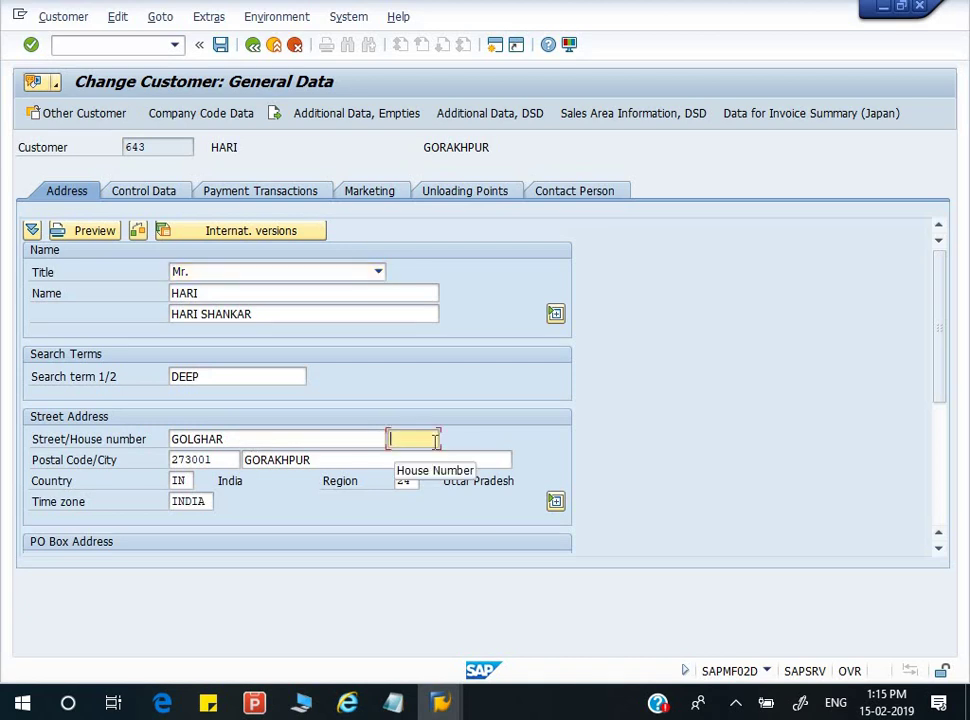
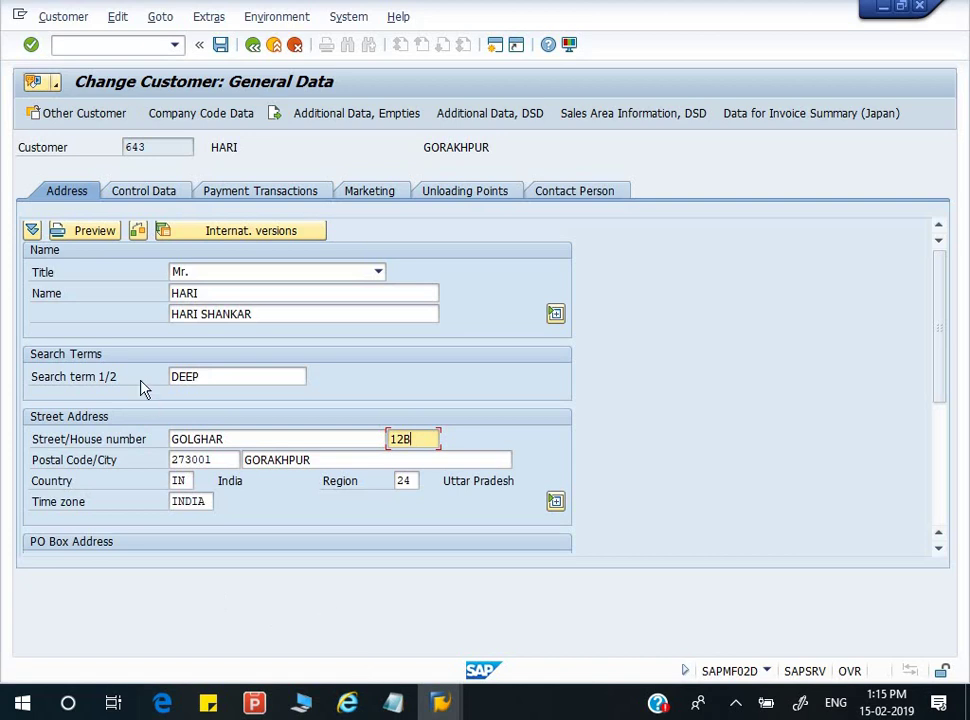
pyautogui.click(221, 46)
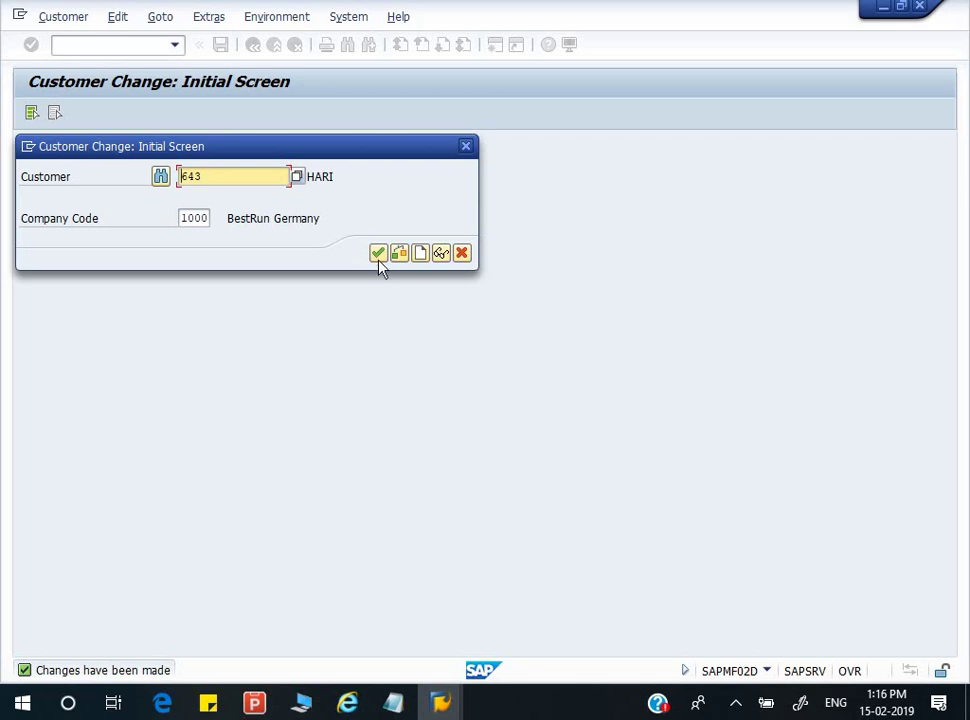
pyautogui.click(379, 256)
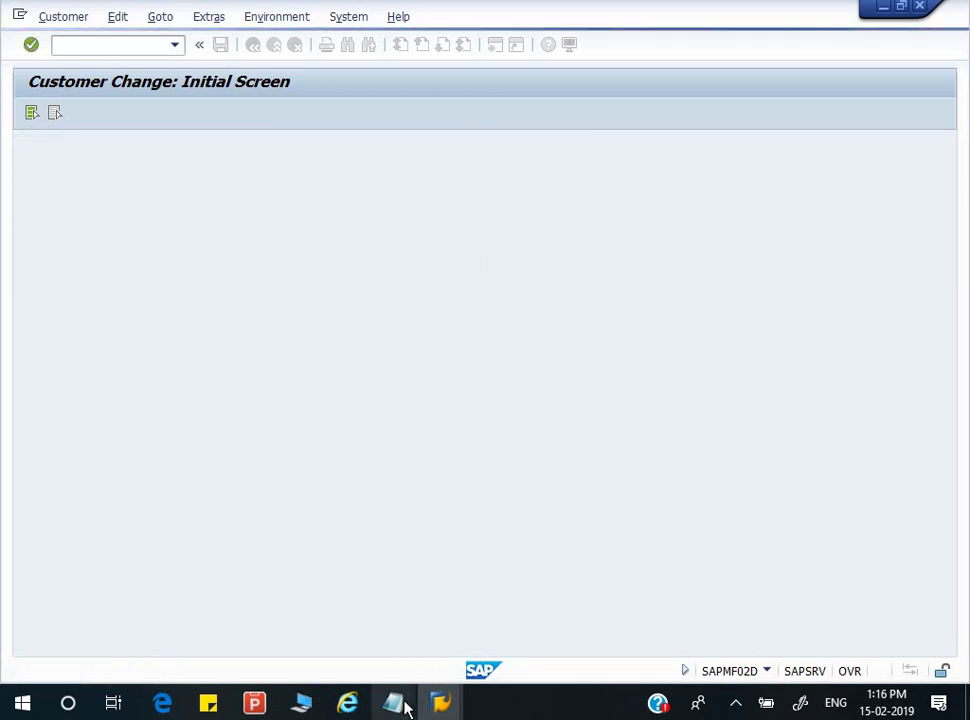
# - Replace 'First name' with 'HOUSE NO.' in step 2 of the SAP Notes CUSTOMER note
pyautogui.moveTo(405, 708)
pyautogui.click(329, 621)
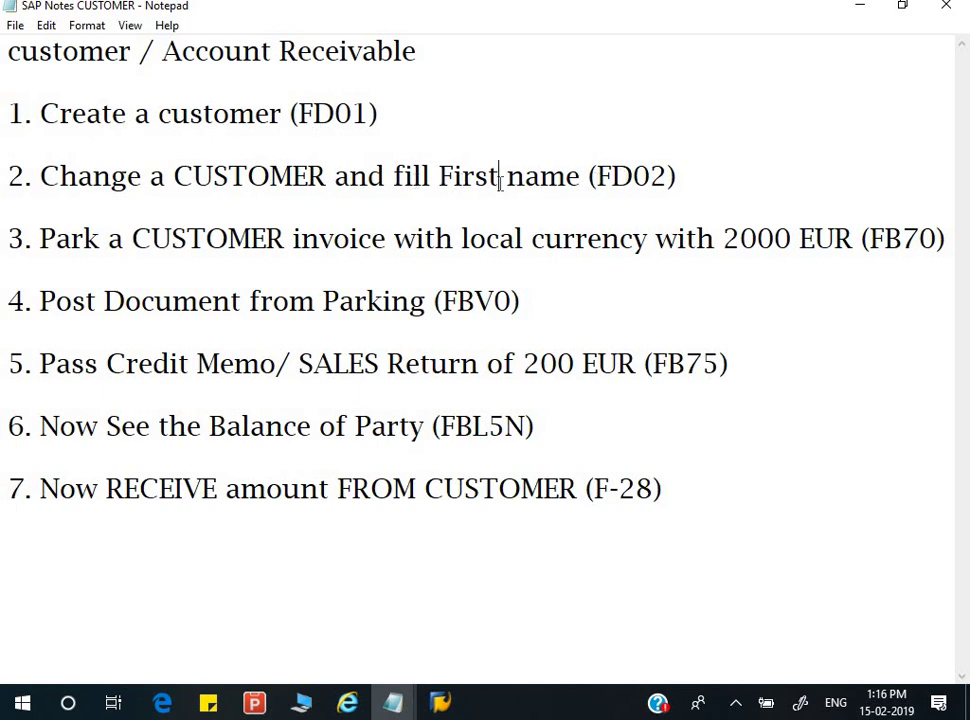
pyautogui.moveTo(440, 178); pyautogui.dragTo(580, 180)
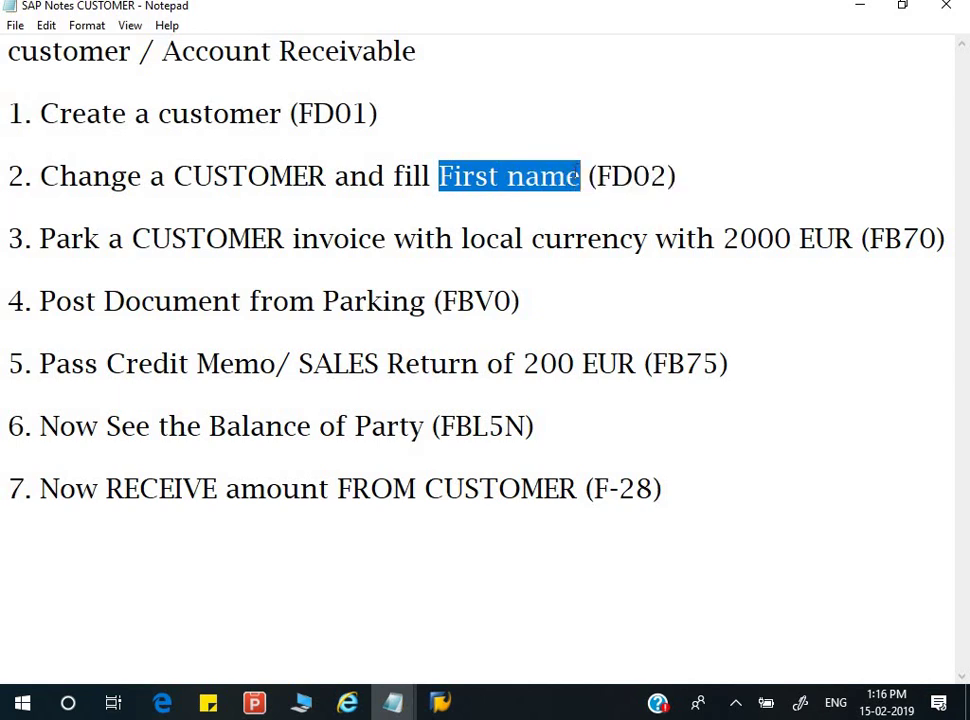
pyautogui.press('BackSpace')
pyautogui.write('C')
pyautogui.press('BackSpace')
pyautogui.write('HOUSE')
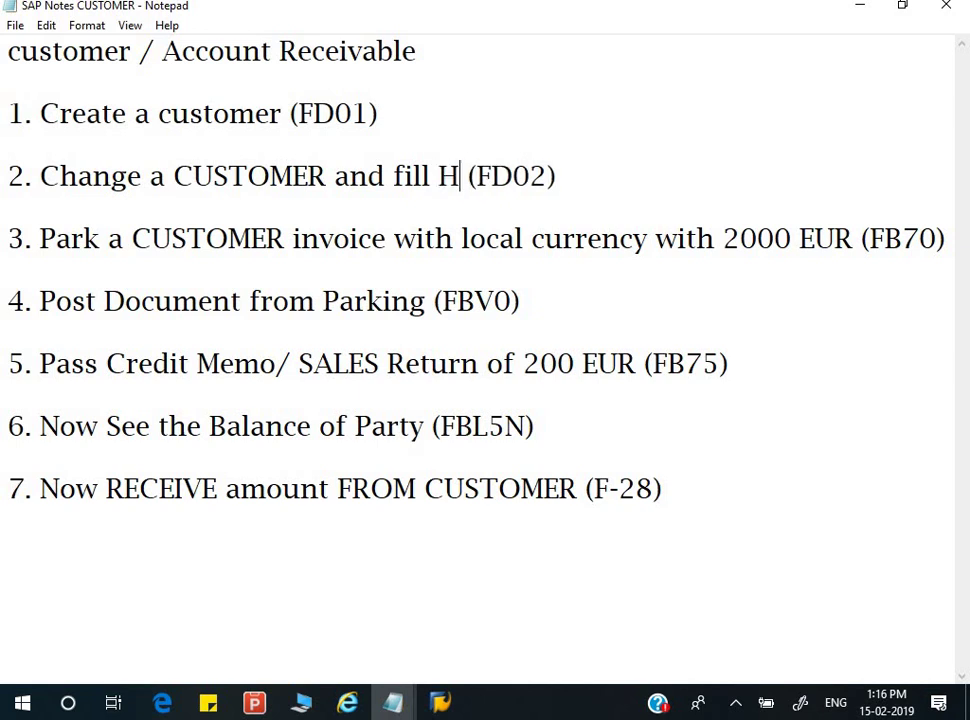
pyautogui.write(' NO.')
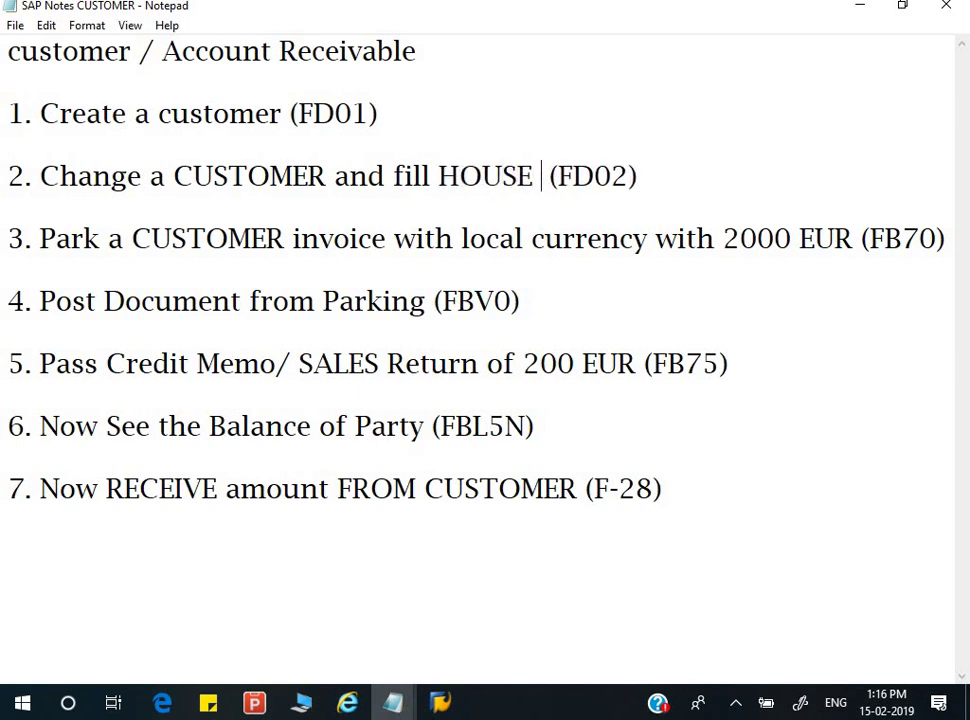
pyautogui.click(453, 238)
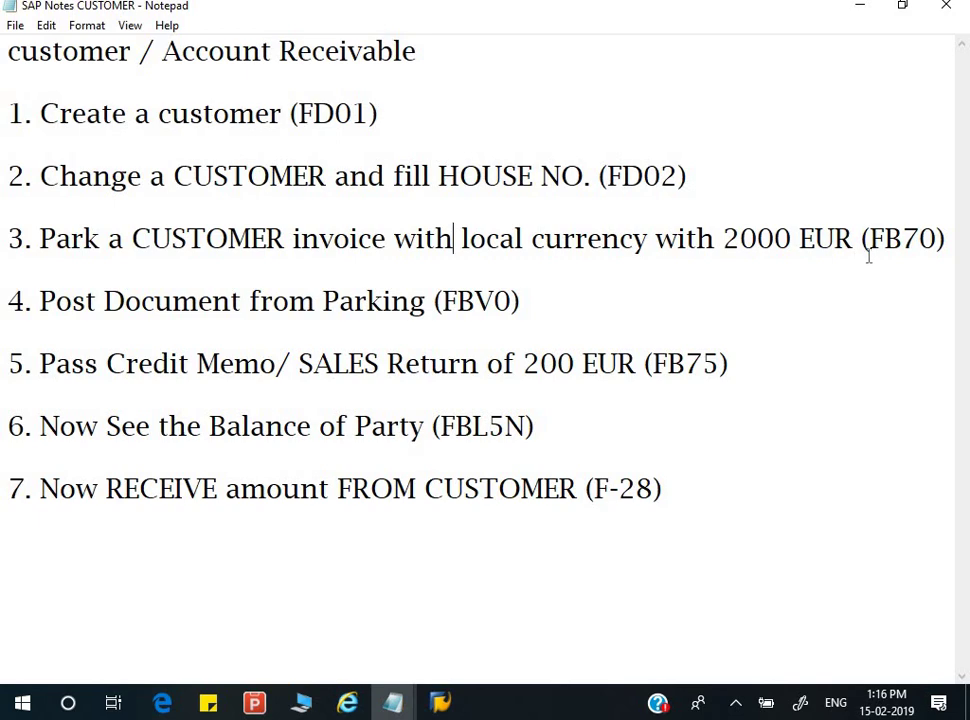
# - Start an FB70 customer invoice and pick the customer found by search term DEEP
pyautogui.hotkey('alt', 'Tab')
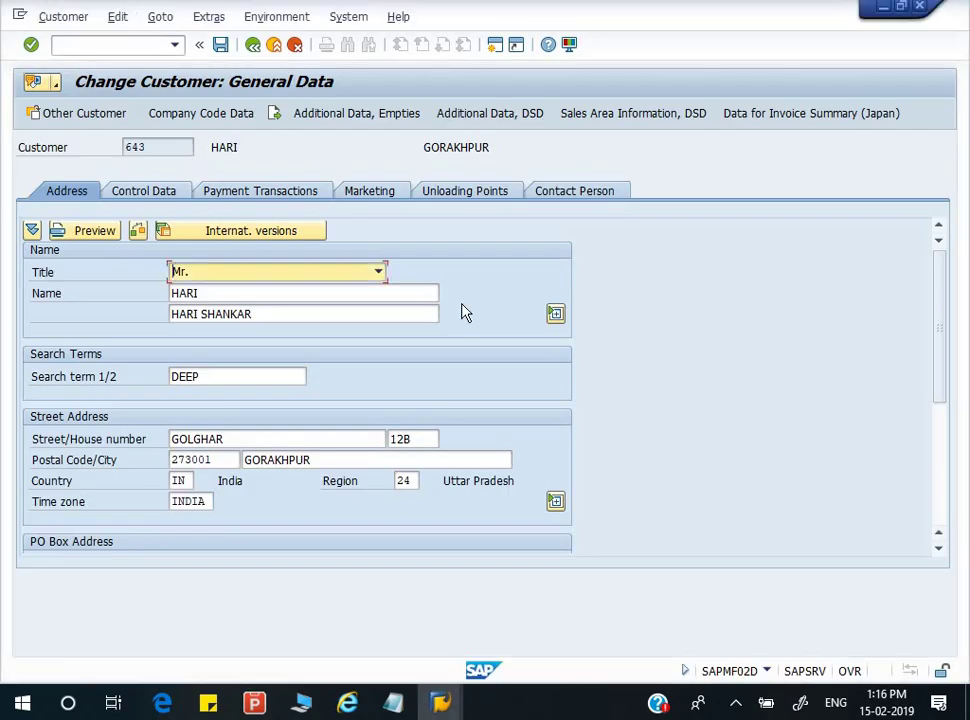
pyautogui.click(143, 47)
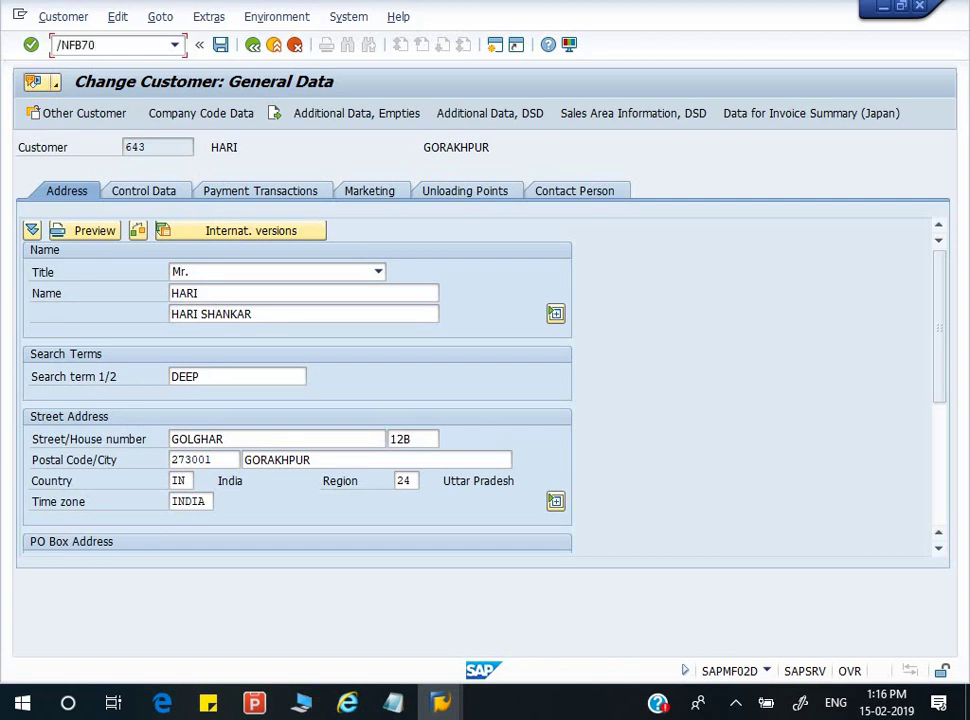
pyautogui.press('Return')
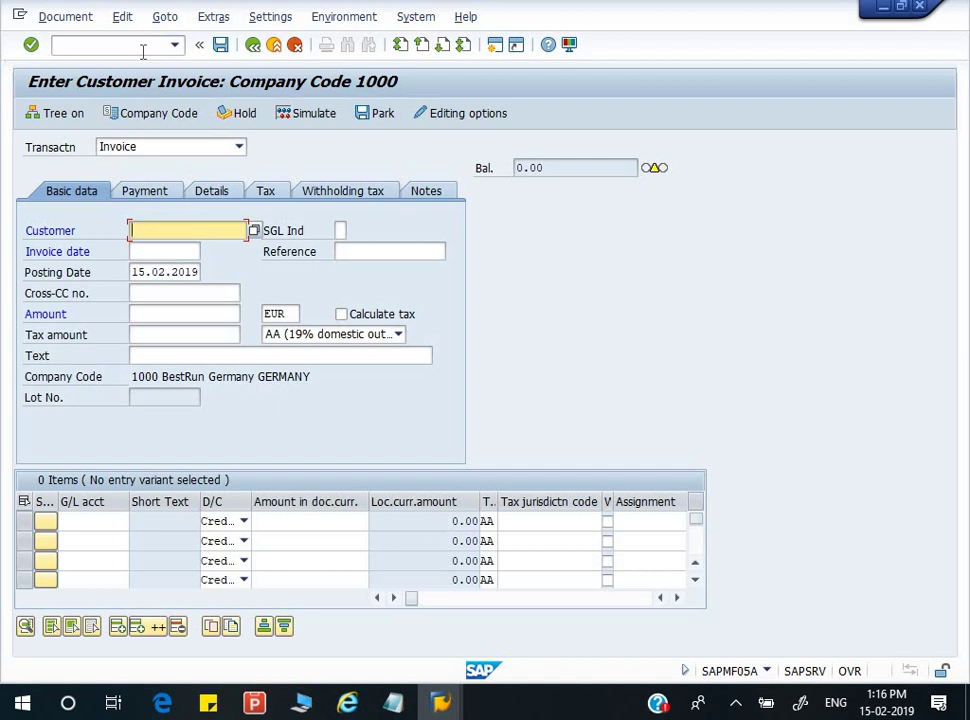
pyautogui.press('F4')
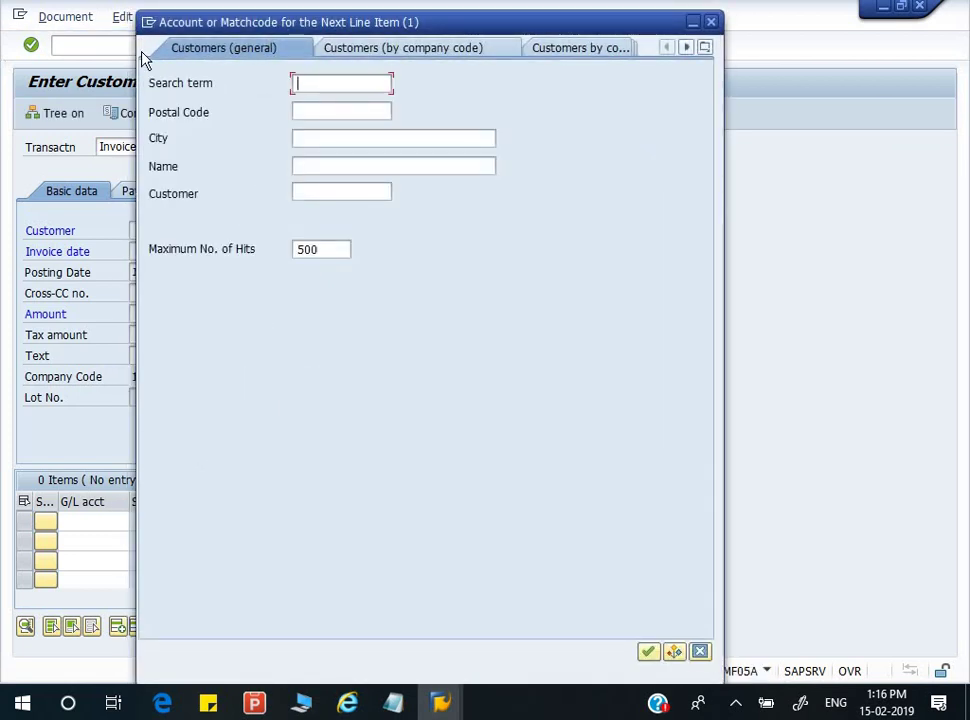
pyautogui.write('DEEP')
pyautogui.press('Return')
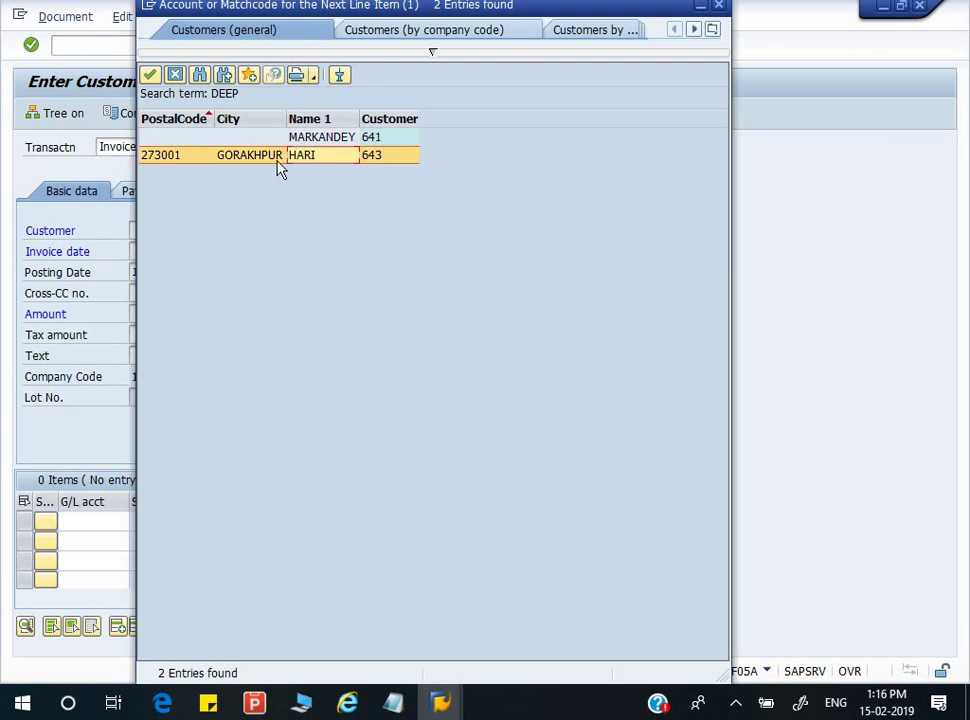
pyautogui.click(280, 163)
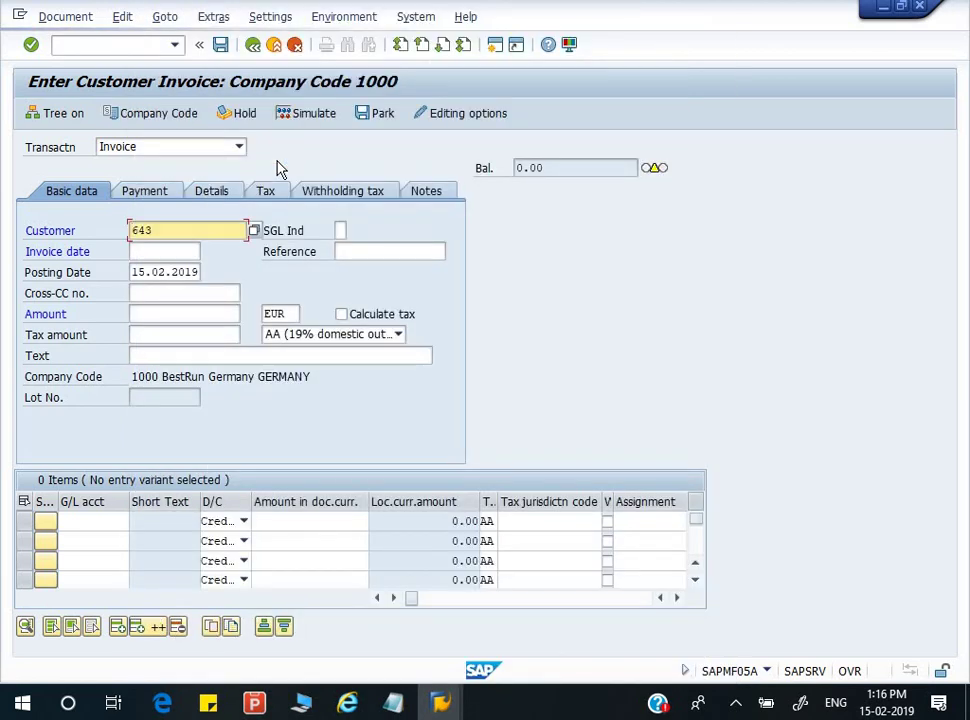
# - Set invoice date 15.02.2019, amount 2000 EUR and tax code 0O (Output tax 0%)
pyautogui.click(163, 256)
pyautogui.write('15')
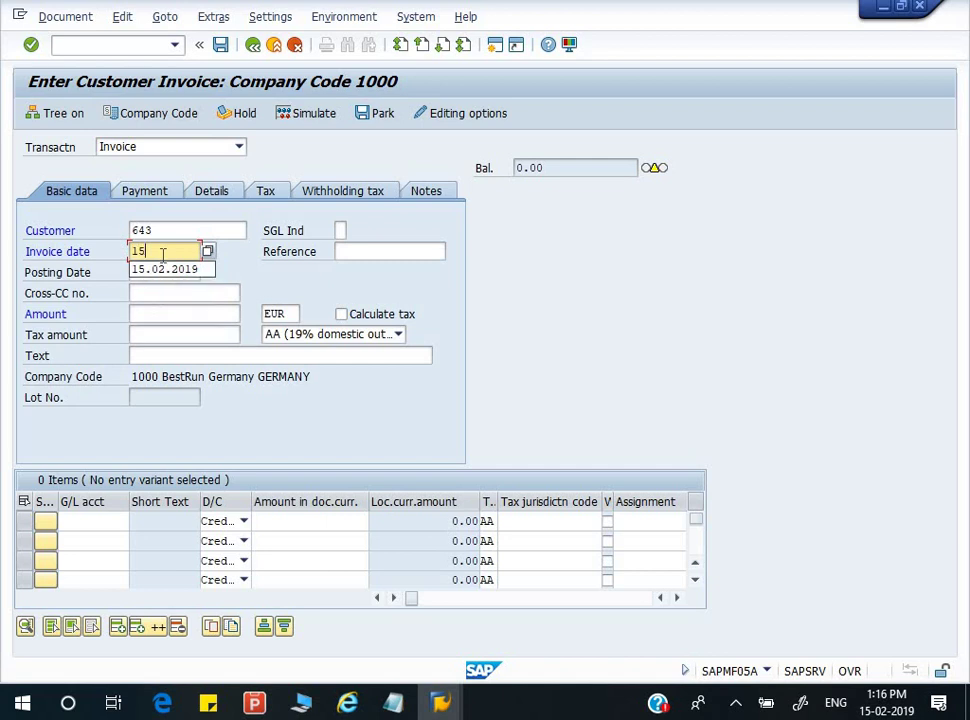
pyautogui.press('Tab')
pyautogui.press('Tab')
pyautogui.press('Tab')
pyautogui.press('Tab')
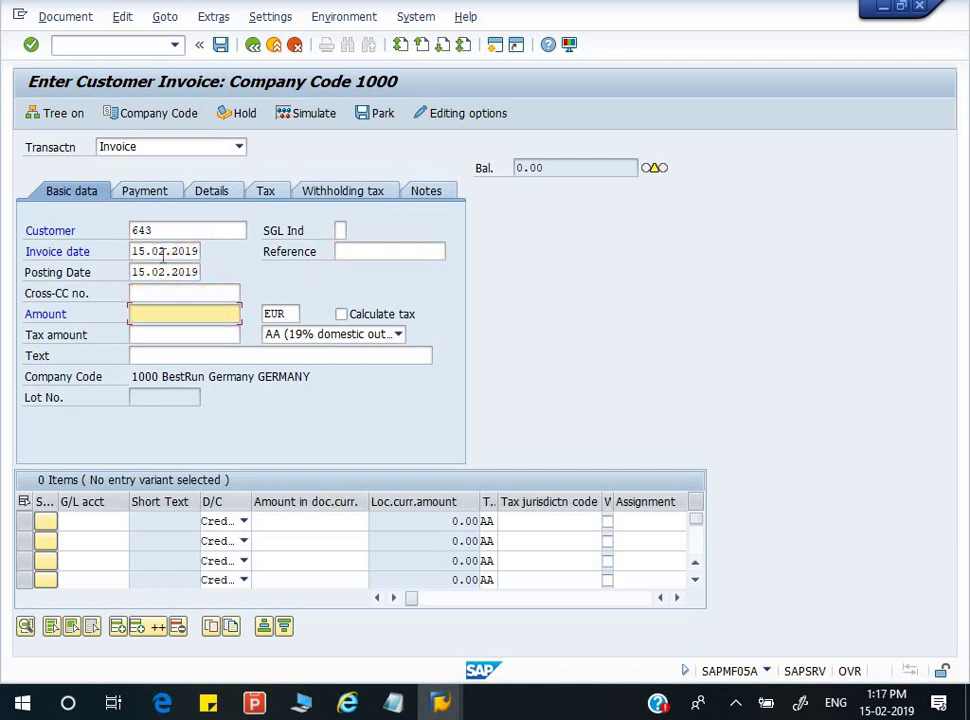
pyautogui.write('2000')
pyautogui.press('Tab')
pyautogui.press('Tab')
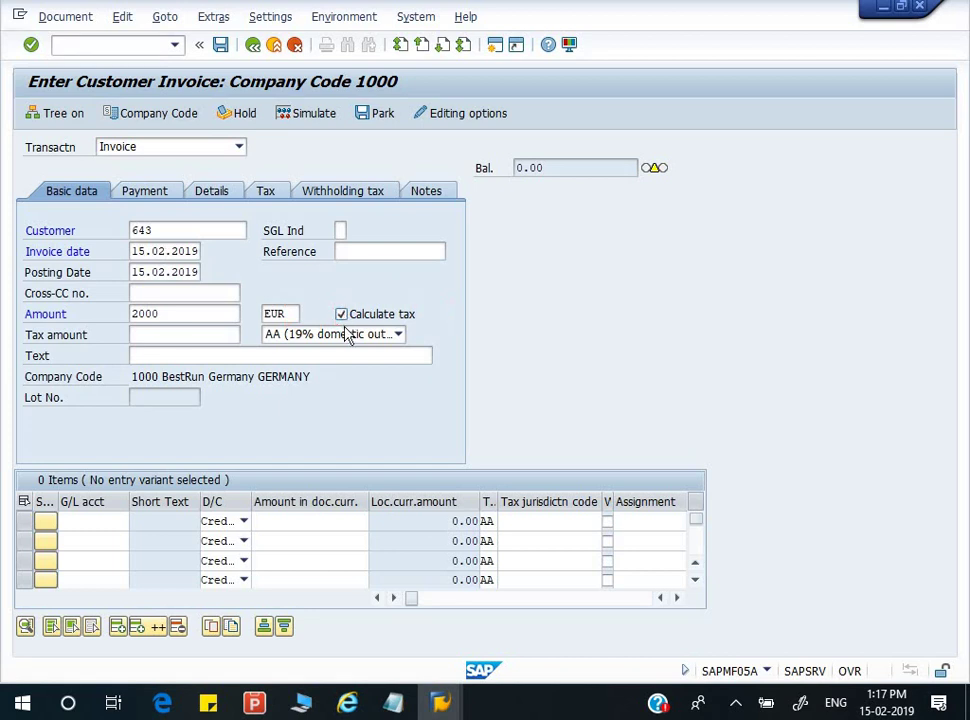
pyautogui.click(300, 334)
pyautogui.click(291, 351)
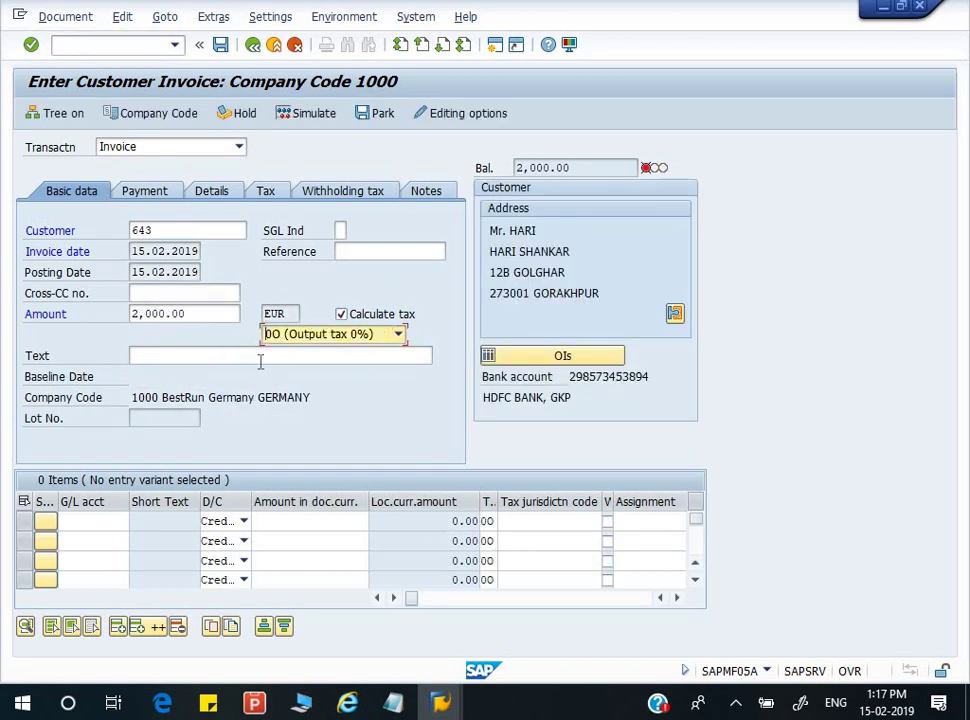
# - Add a 2,000.00 line item on G/L account 800200
pyautogui.click(103, 522)
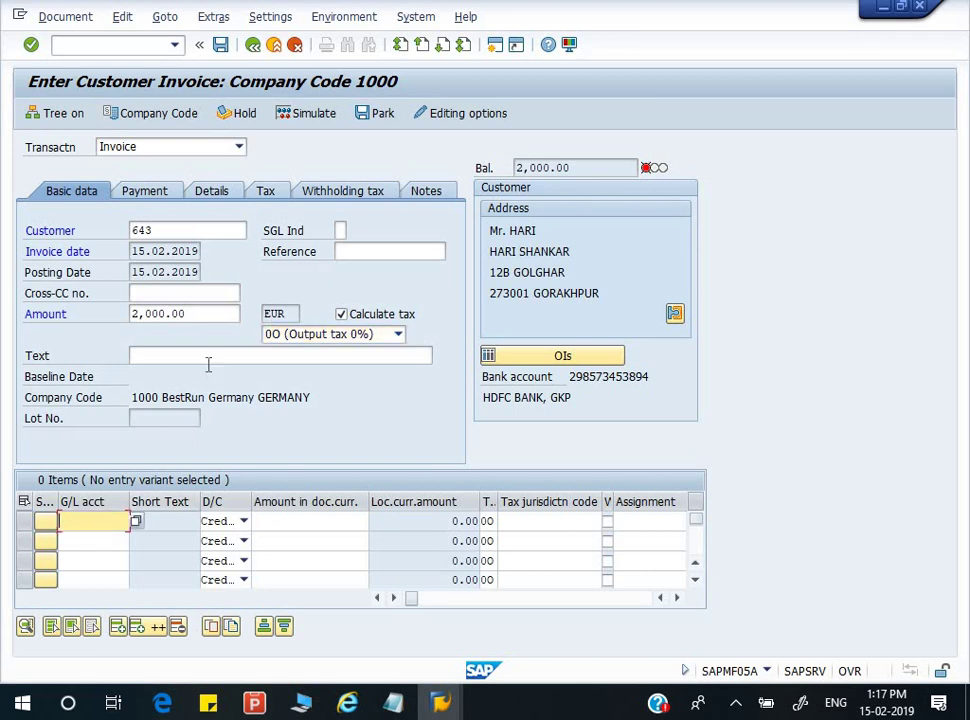
pyautogui.click(214, 355)
pyautogui.click(100, 521)
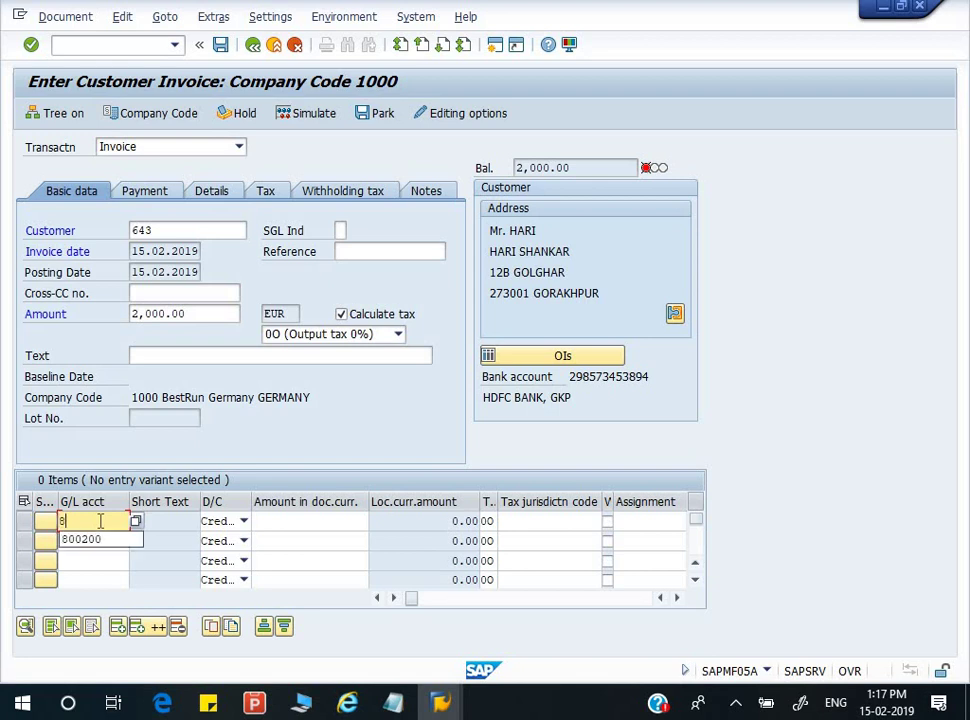
pyautogui.write('800200')
pyautogui.press('Return')
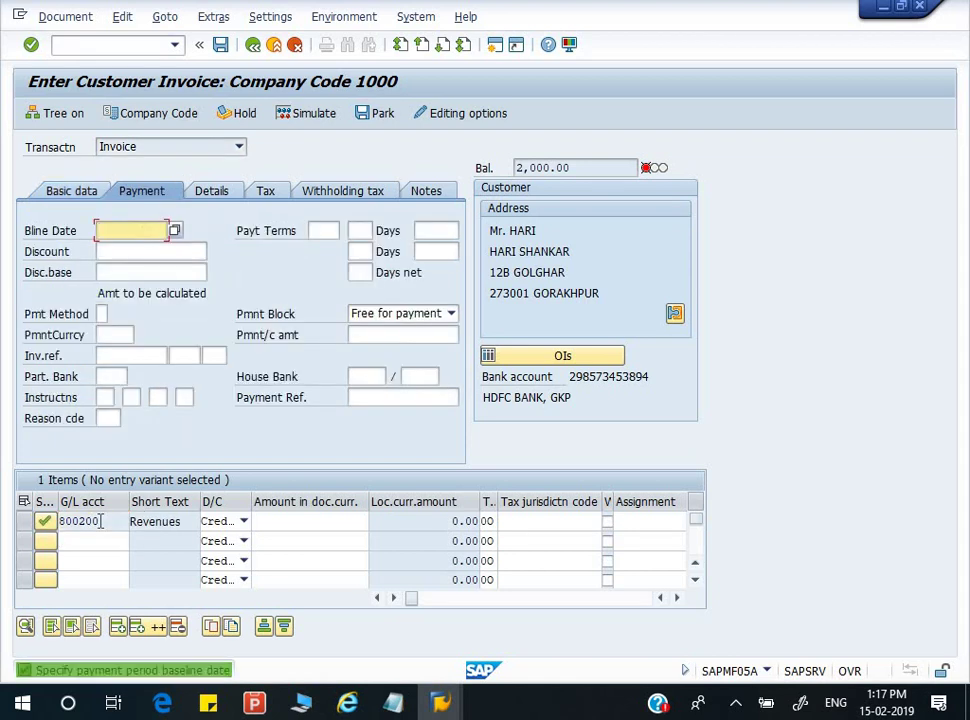
pyautogui.click(296, 519)
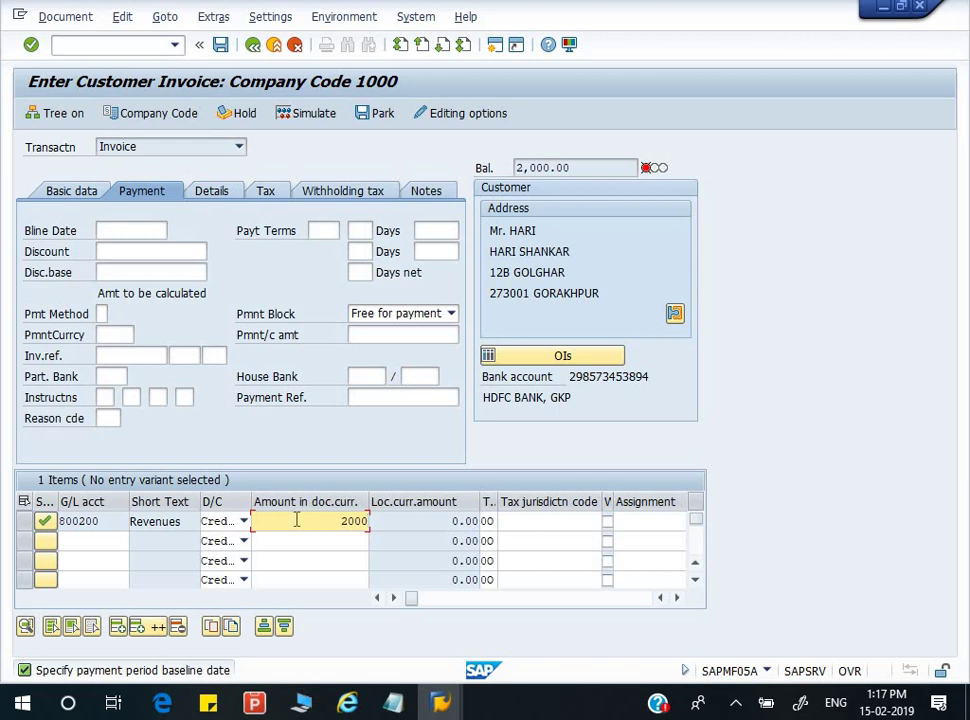
pyautogui.press('Return')
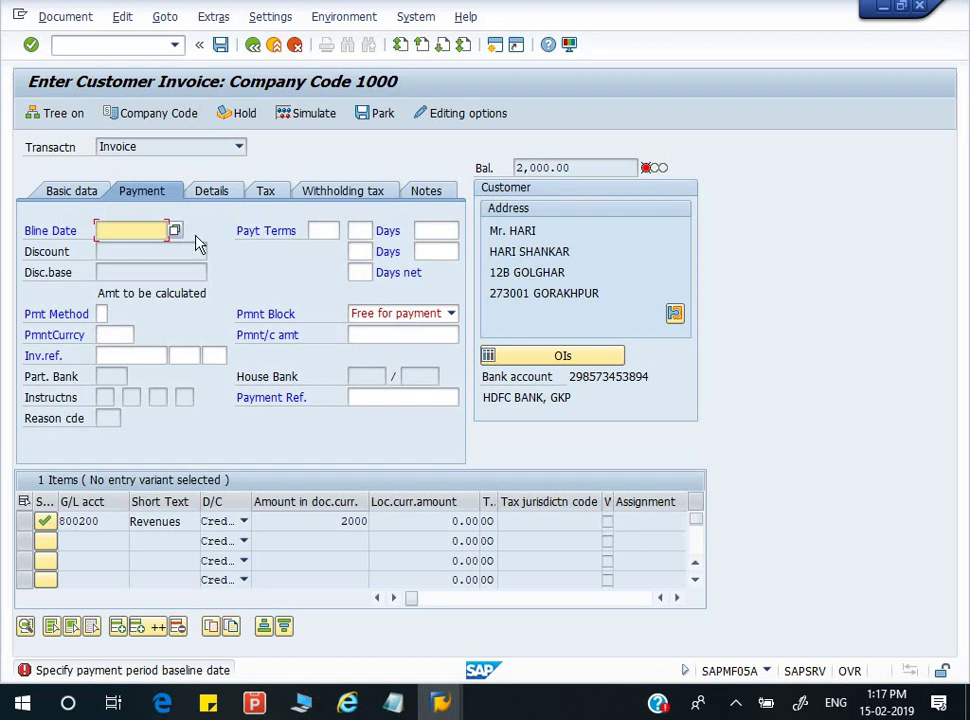
pyautogui.write('15')
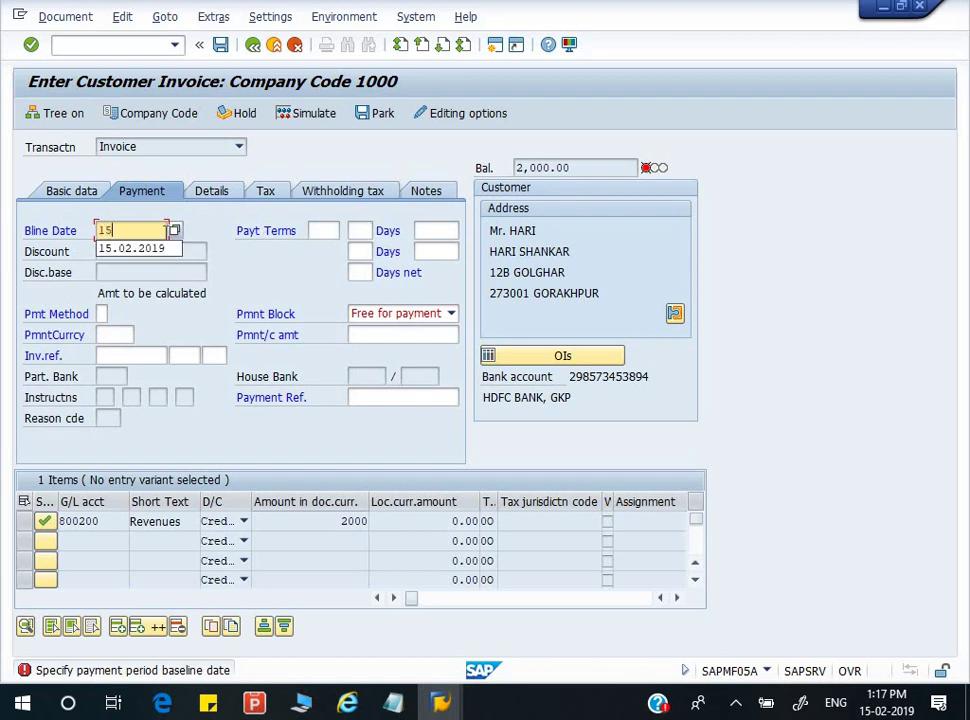
pyautogui.press('Down')
pyautogui.press('Return')
pyautogui.press('Return')
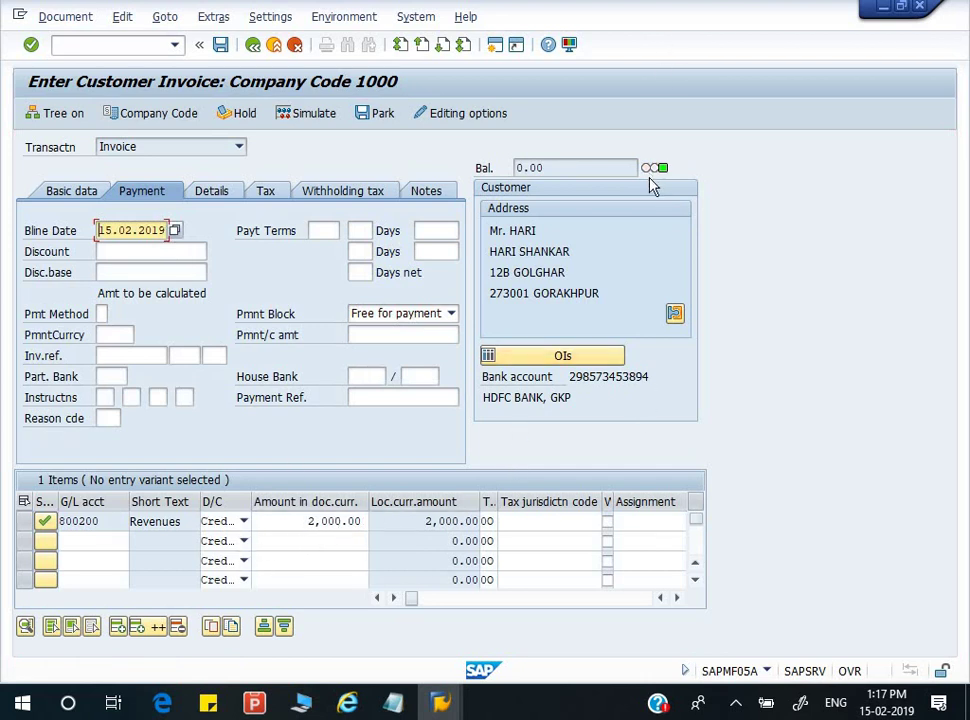
pyautogui.moveTo(664, 182)
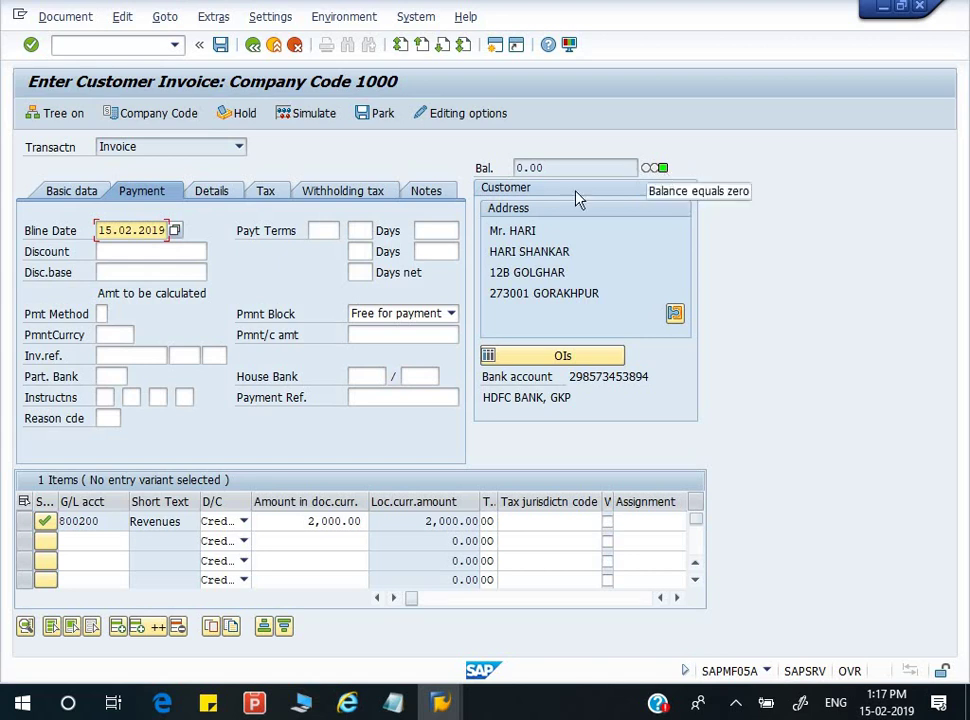
pyautogui.click(381, 118)
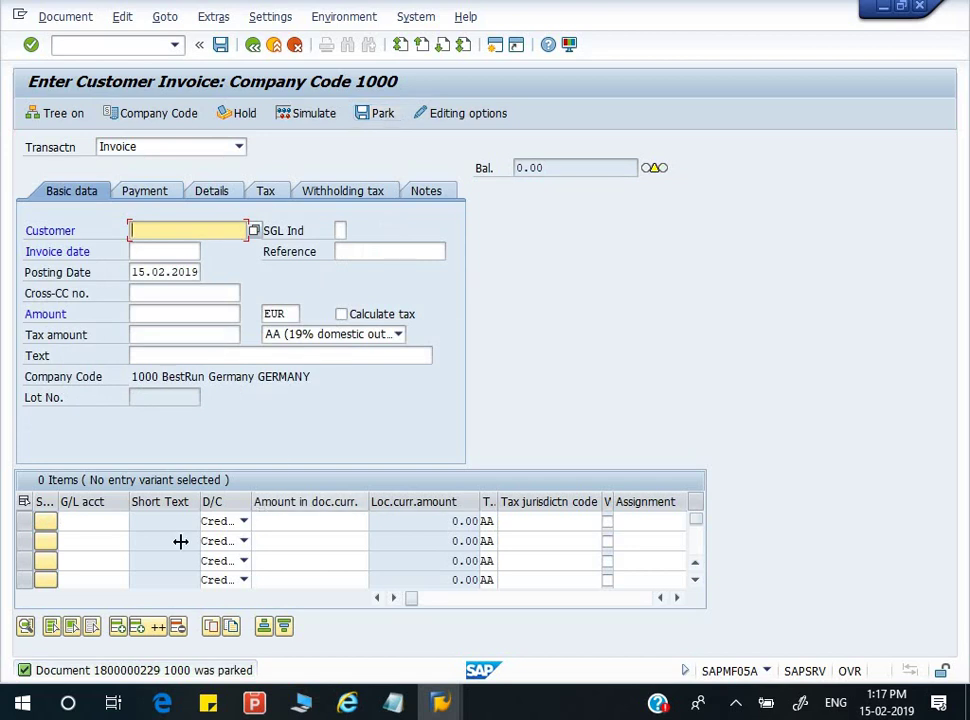
pyautogui.doubleClick(145, 672)
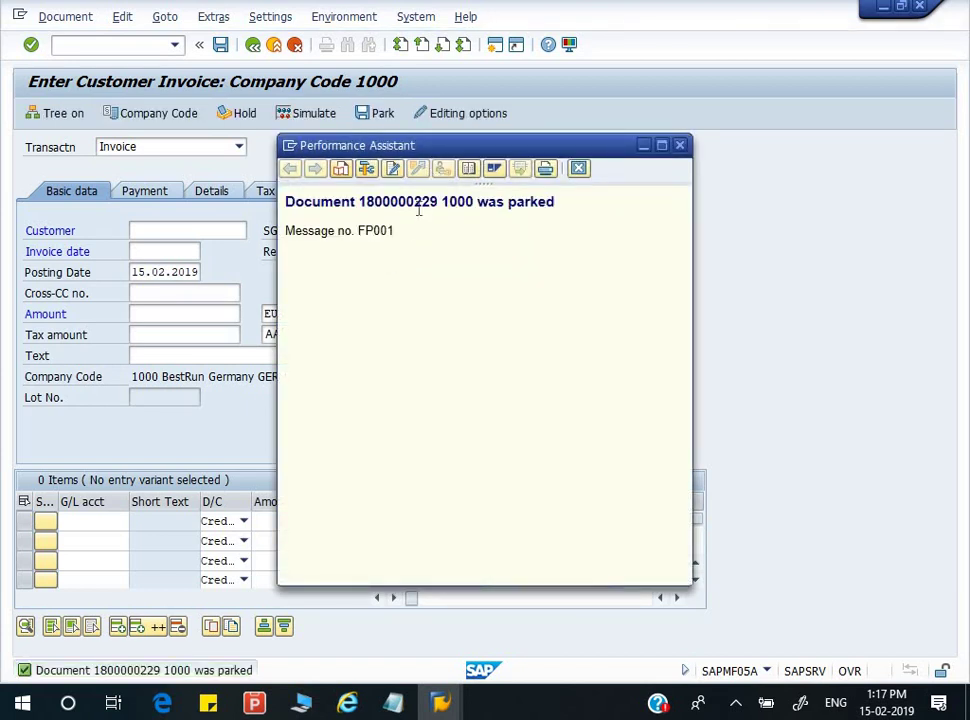
pyautogui.tripleClick(420, 214)
pyautogui.hotkey('ctrl', 'c')
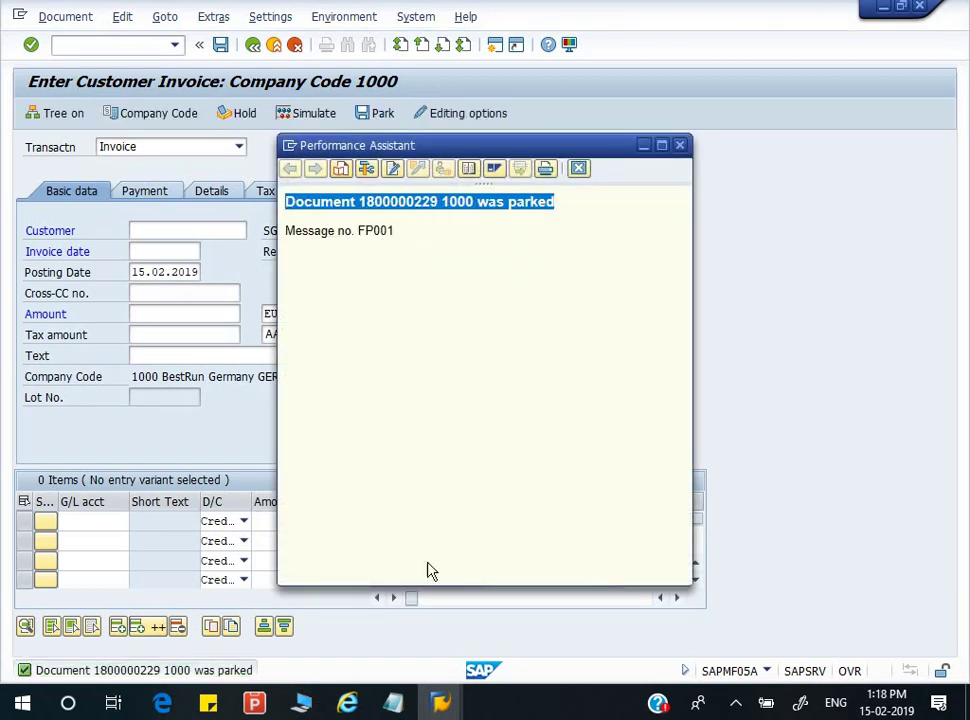
pyautogui.click(392, 705)
pyautogui.click(461, 631)
pyautogui.hotkey('ctrl', 'v')
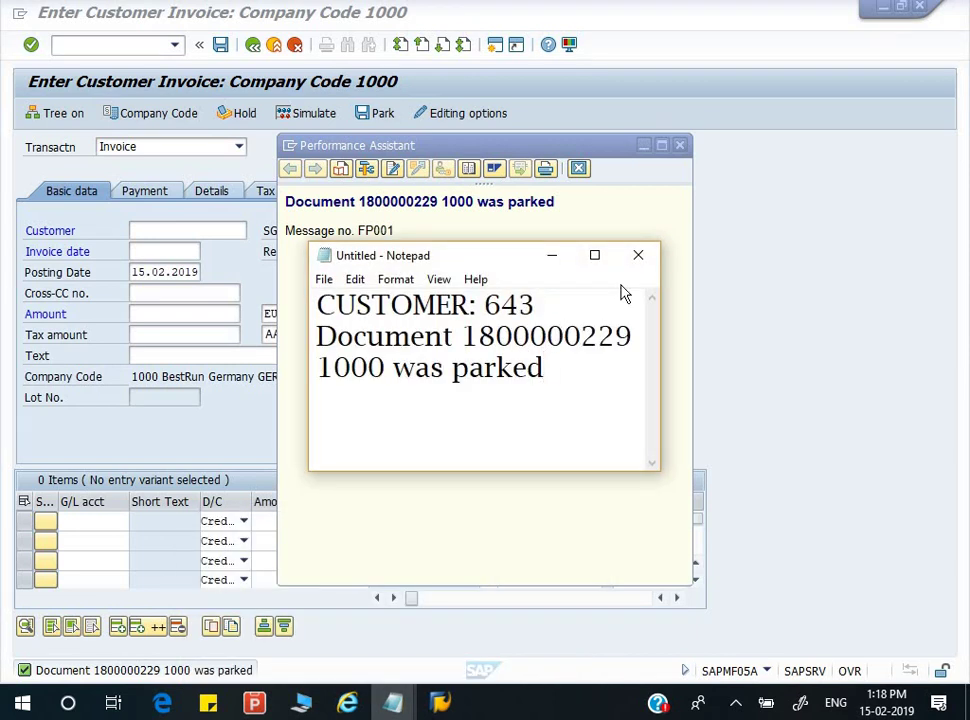
pyautogui.click(553, 258)
pyautogui.click(676, 146)
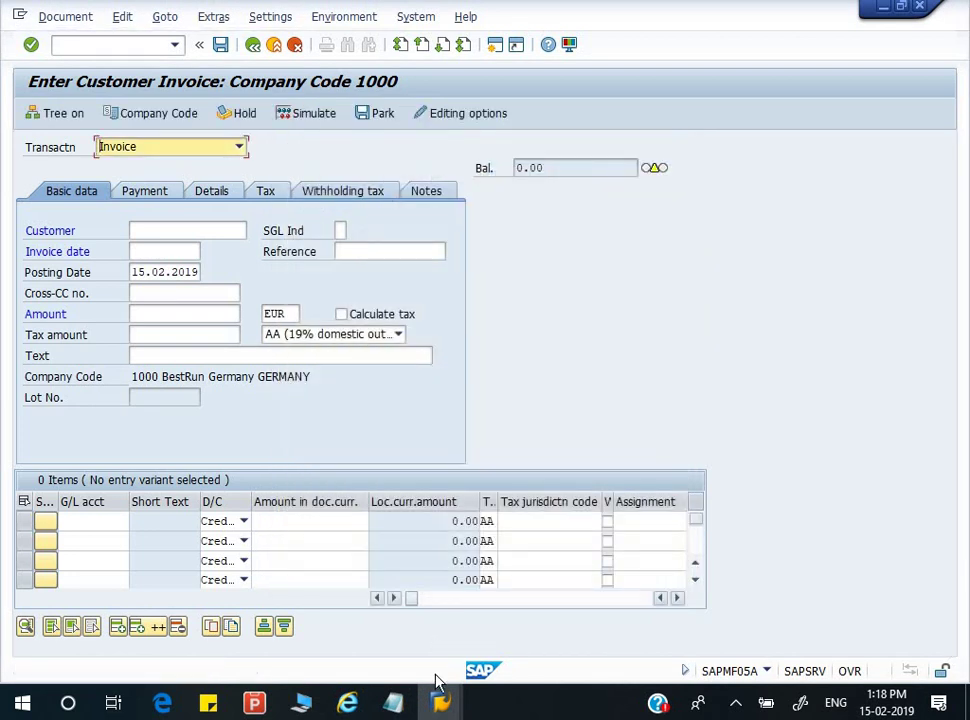
# - Copy transaction code FBV0 from step 4 of the SAP Notes CUSTOMER task list
pyautogui.click(127, 43)
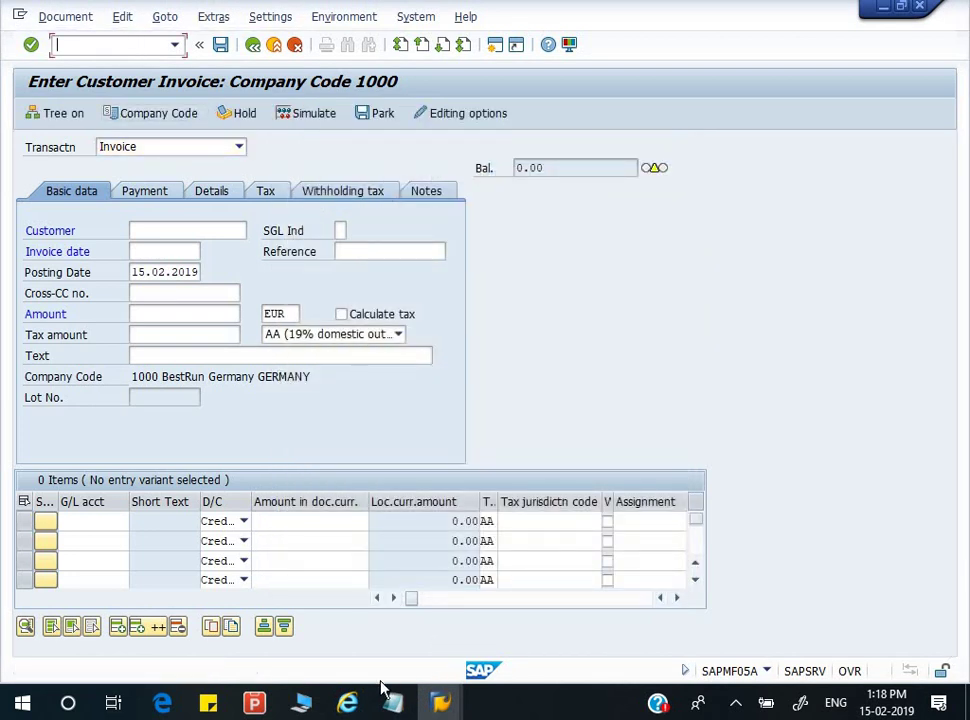
pyautogui.moveTo(391, 704)
pyautogui.click(331, 654)
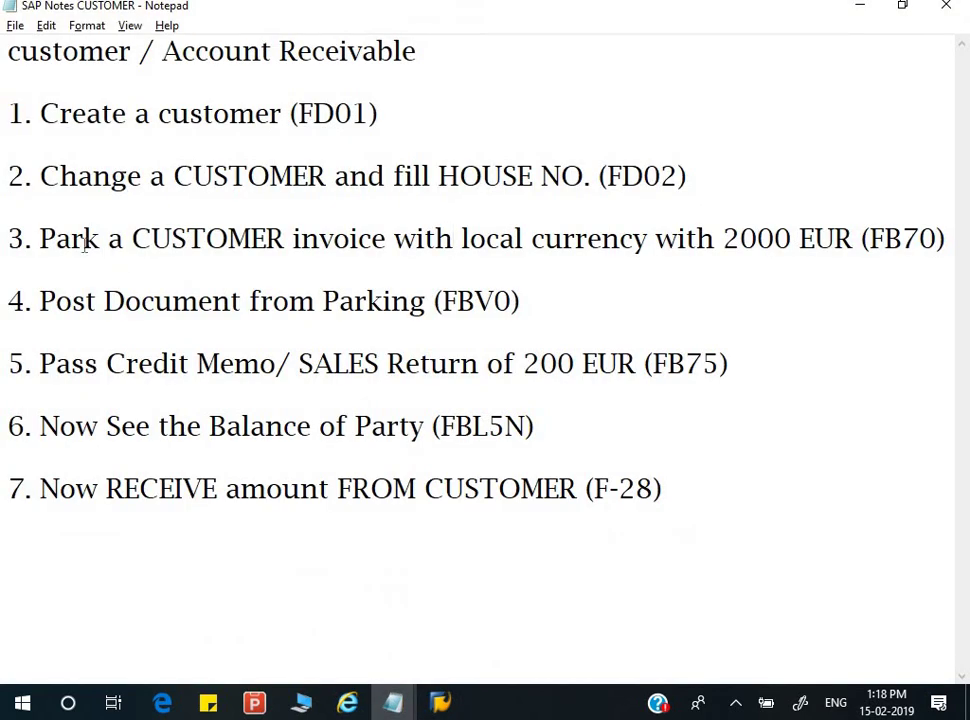
pyautogui.moveTo(84, 238); pyautogui.dragTo(216, 238)
pyautogui.moveTo(87, 300); pyautogui.dragTo(534, 299)
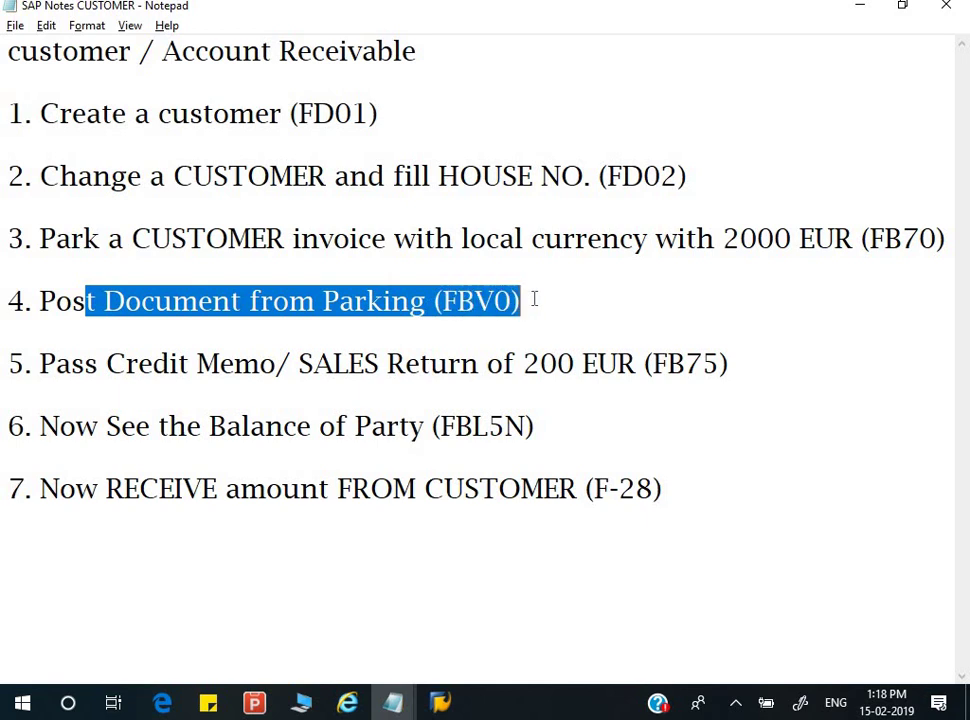
pyautogui.click(443, 303)
pyautogui.keyDown('shift'); pyautogui.click(518, 301); pyautogui.keyUp('shift')
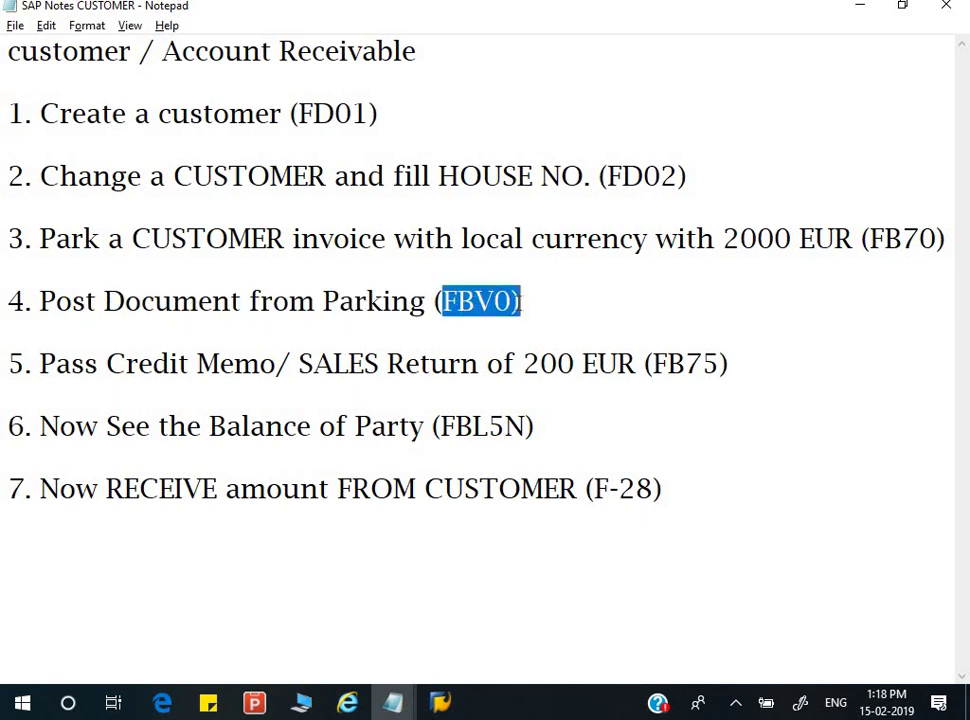
pyautogui.moveTo(440, 703)
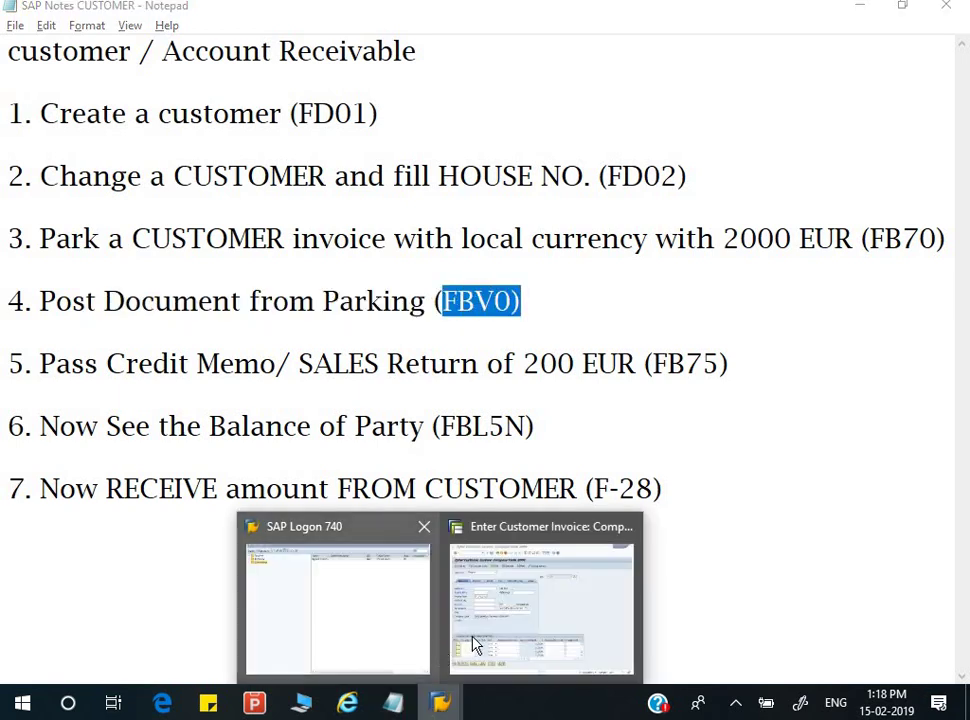
pyautogui.click(541, 628)
pyautogui.write('/NFBV0')
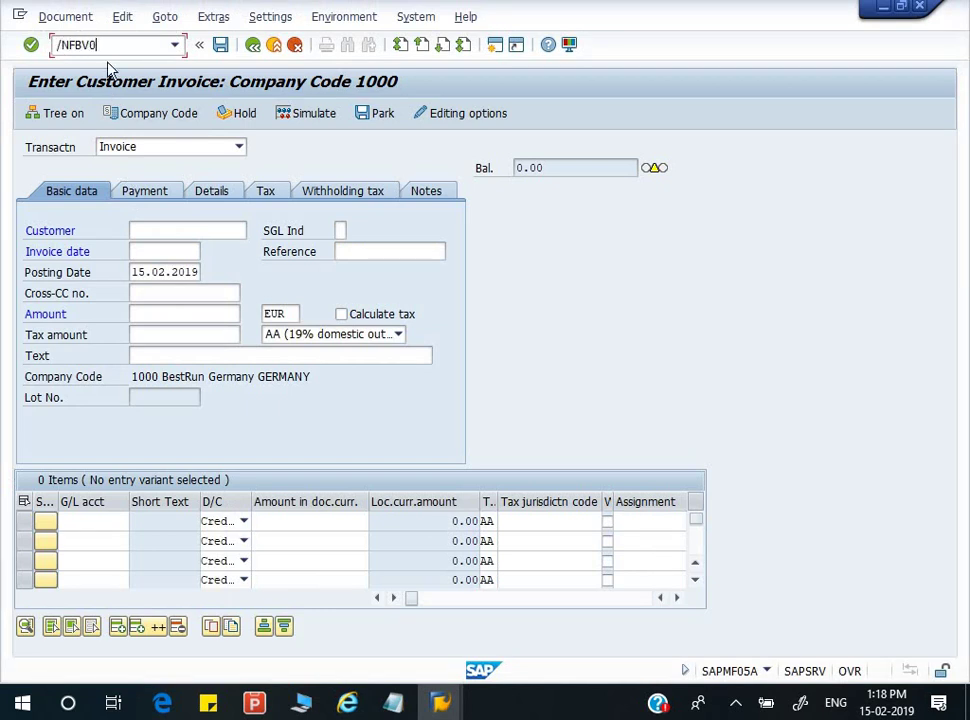
pyautogui.press('Return')
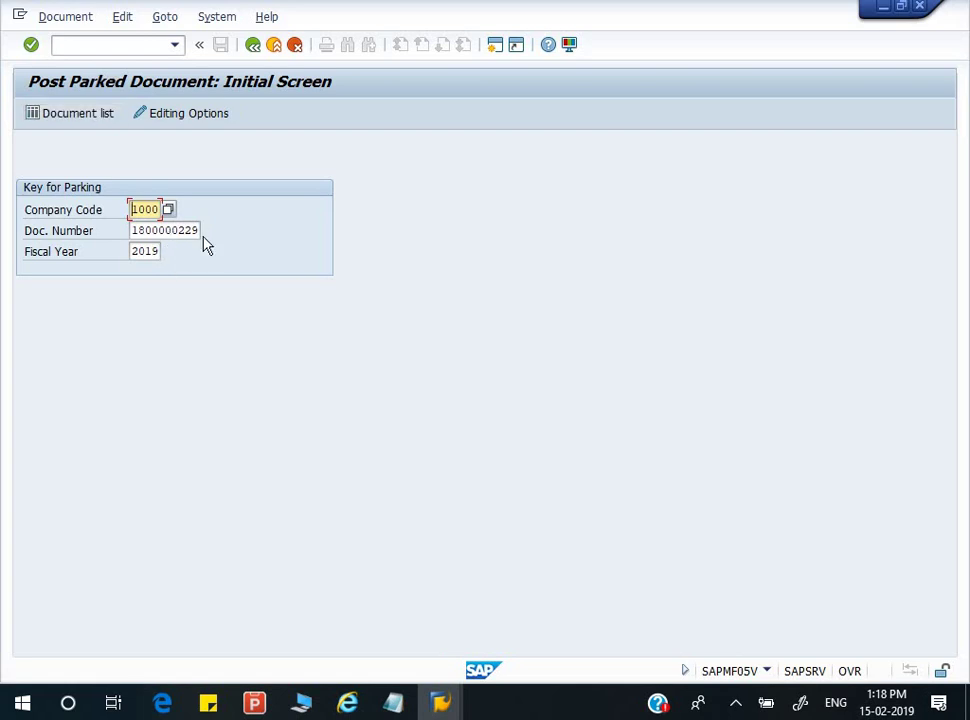
pyautogui.press('Return')
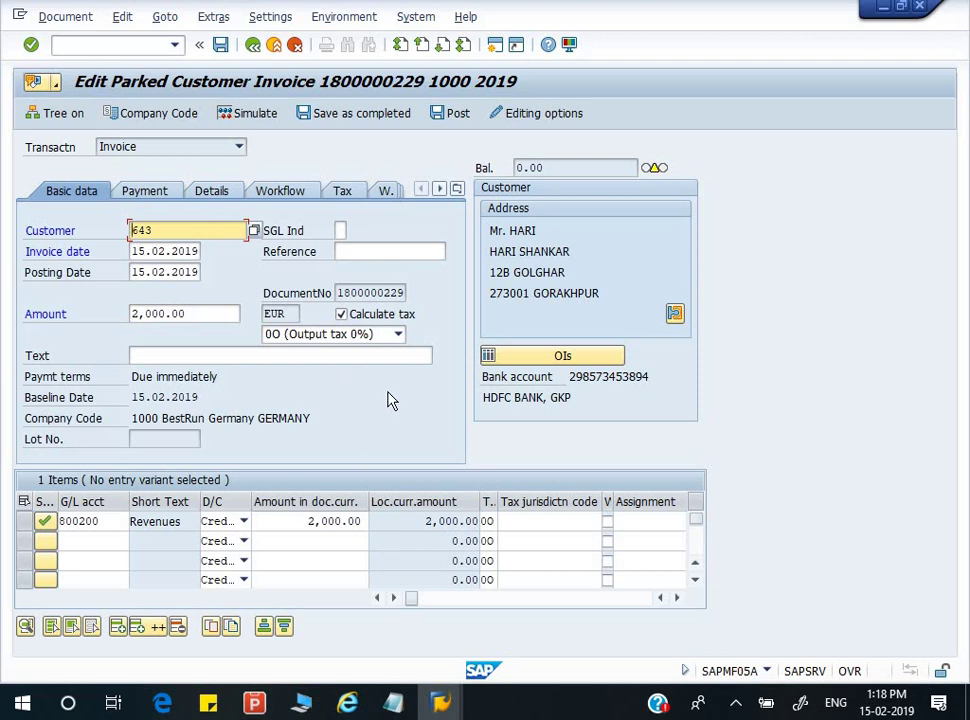
pyautogui.press('F3')
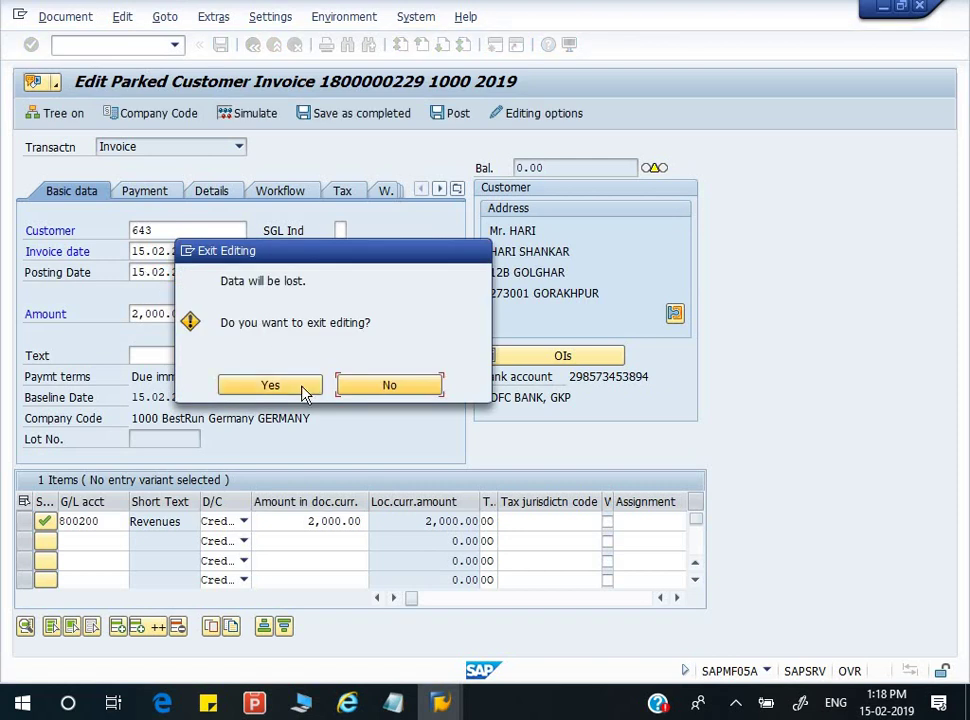
pyautogui.click(316, 387)
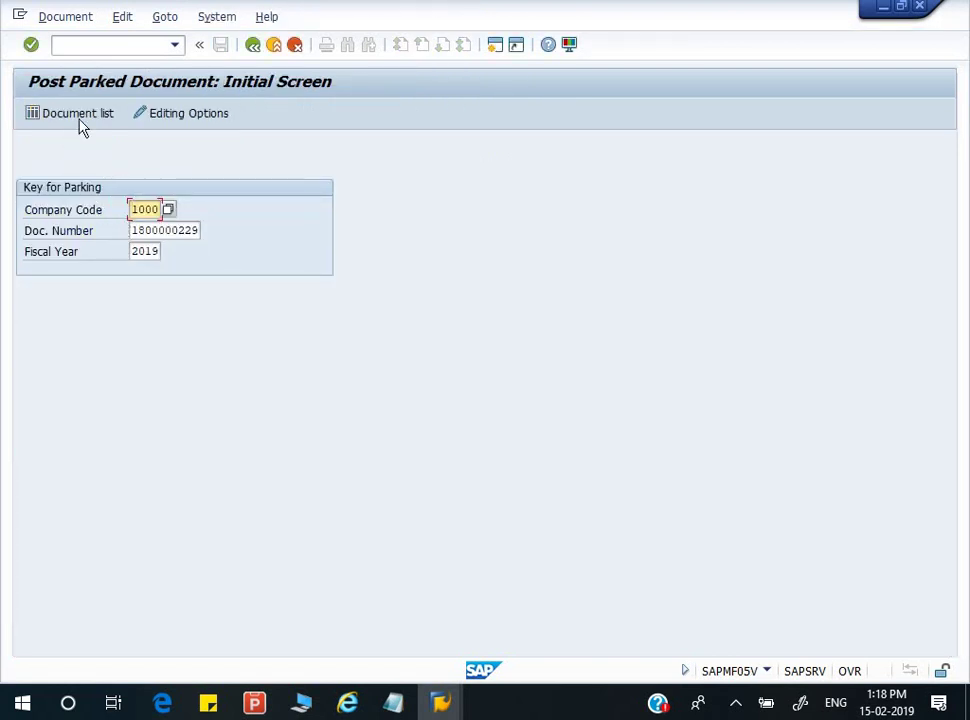
pyautogui.click(76, 114)
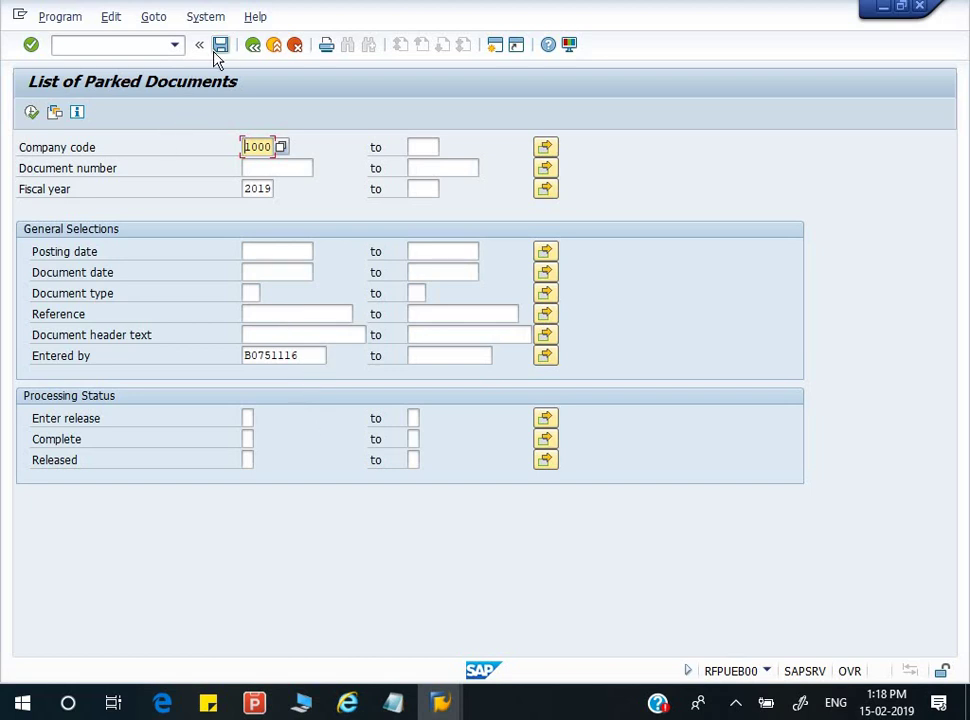
pyautogui.click(33, 114)
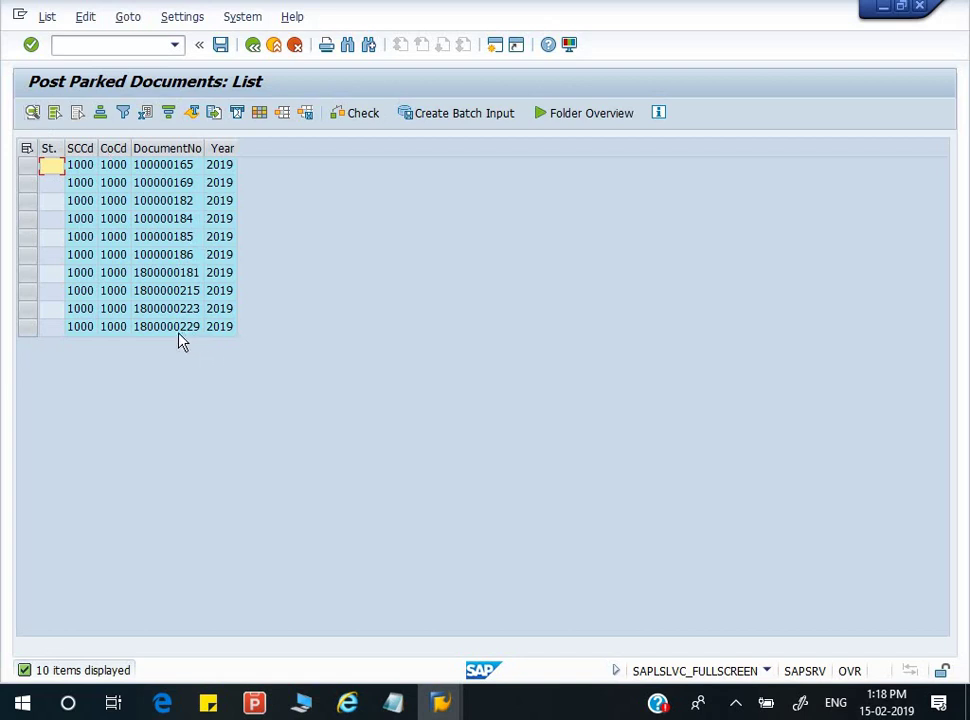
pyautogui.click(185, 336)
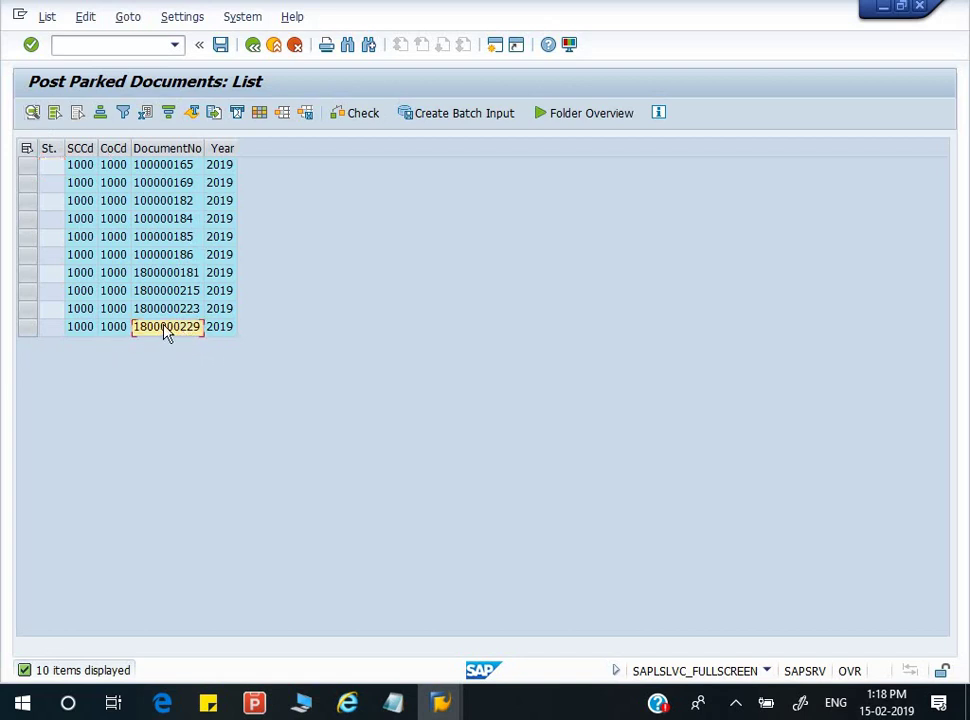
pyautogui.doubleClick(166, 327)
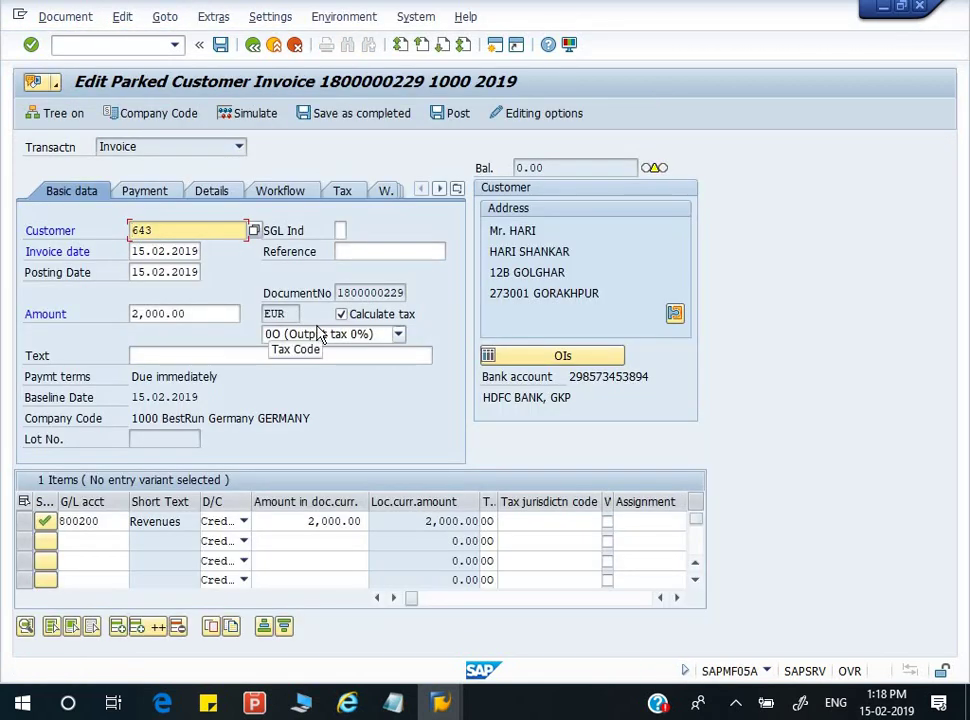
pyautogui.click(296, 384)
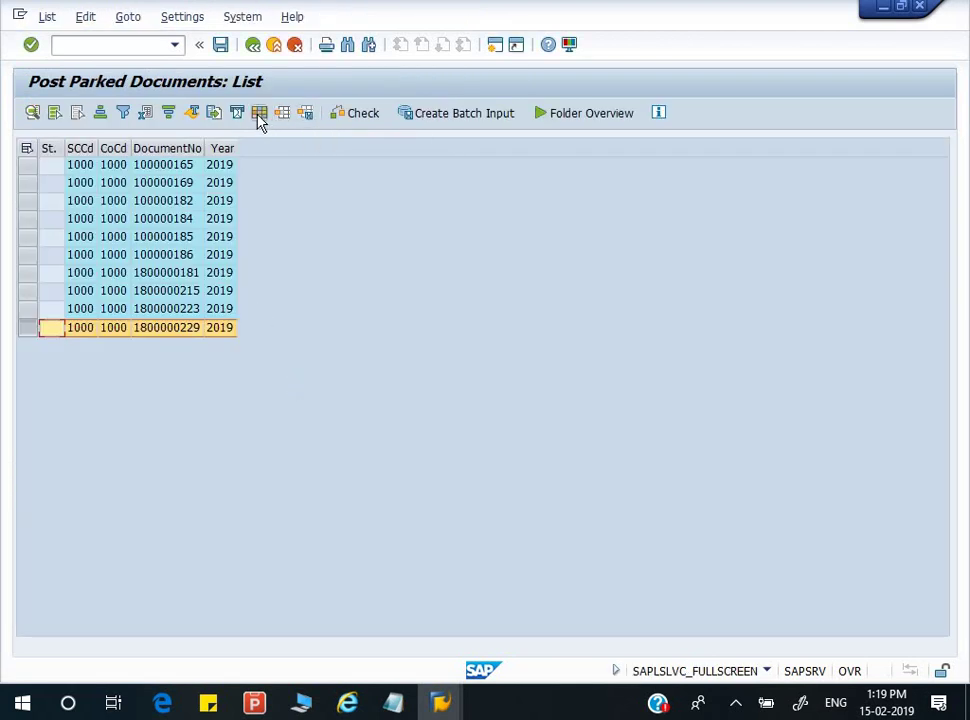
# - Add a Document Type column to the parked documents list layout
pyautogui.click(259, 114)
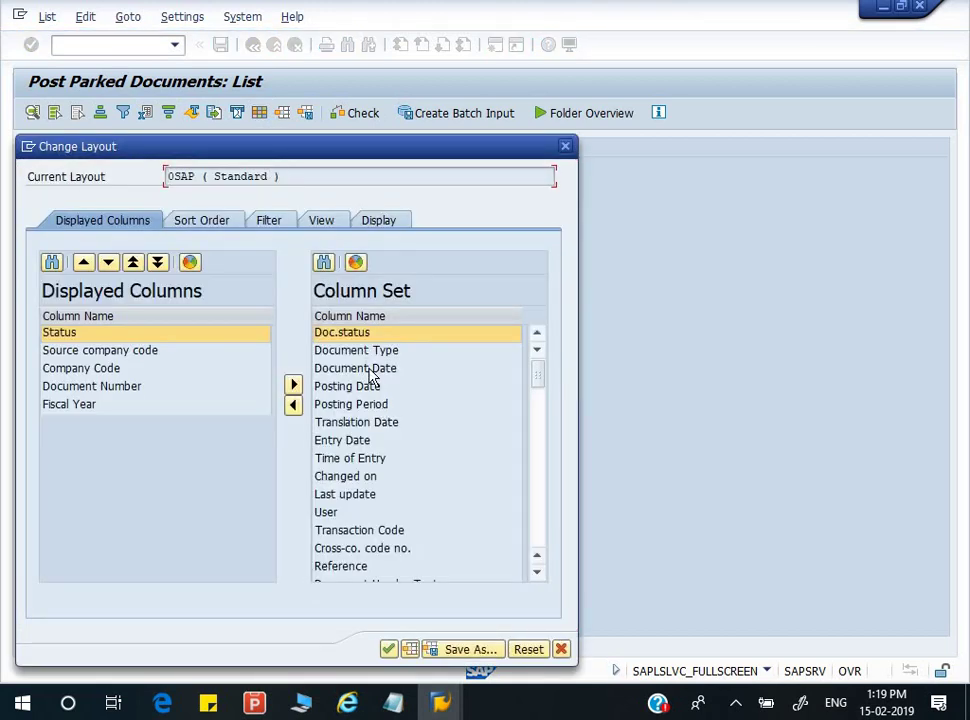
pyautogui.click(365, 351)
pyautogui.click(293, 405)
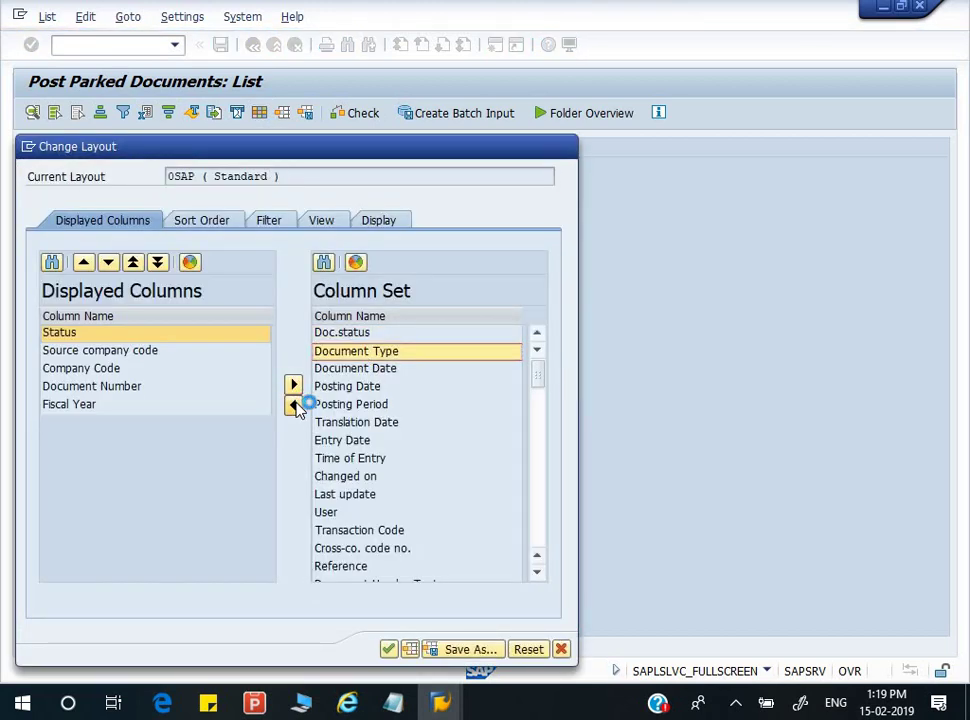
pyautogui.click(389, 650)
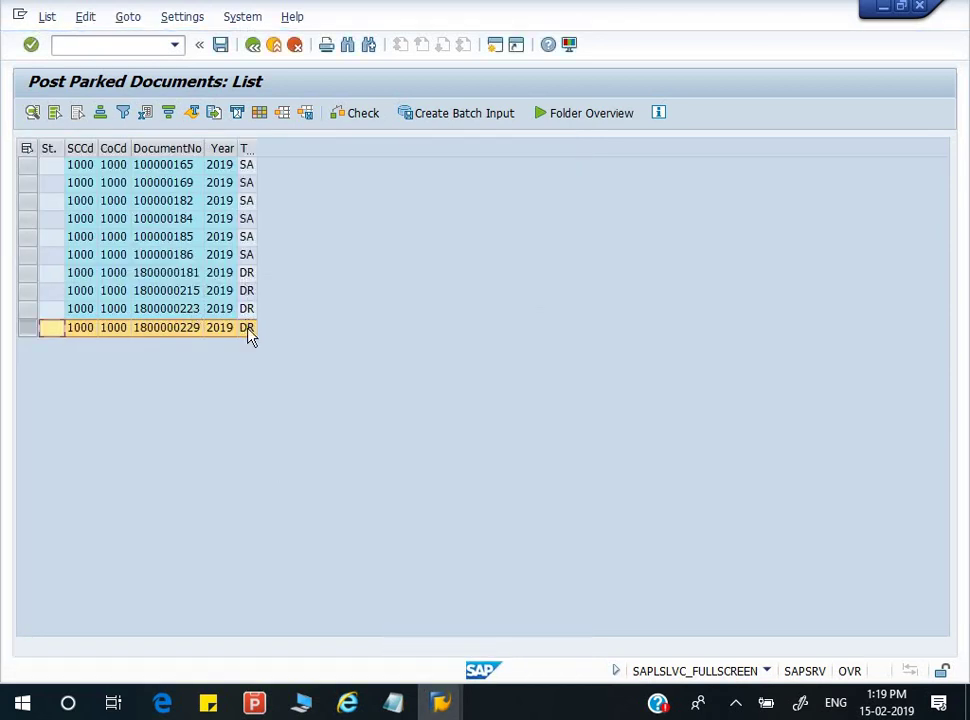
pyautogui.click(248, 328)
pyautogui.click(150, 312)
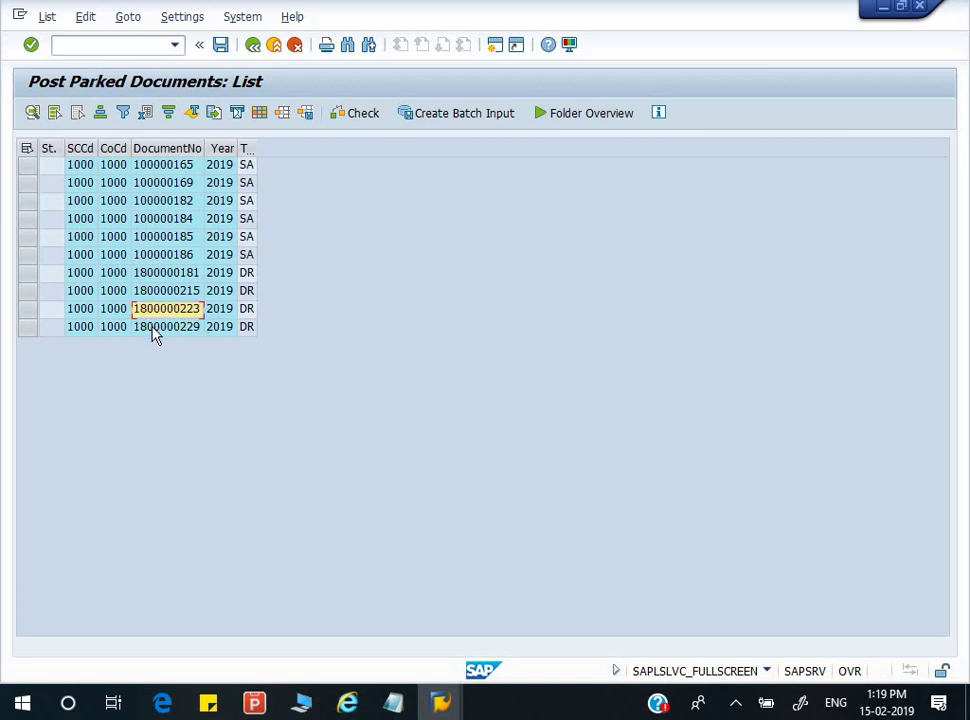
pyautogui.click(152, 328)
pyautogui.doubleClick(166, 167)
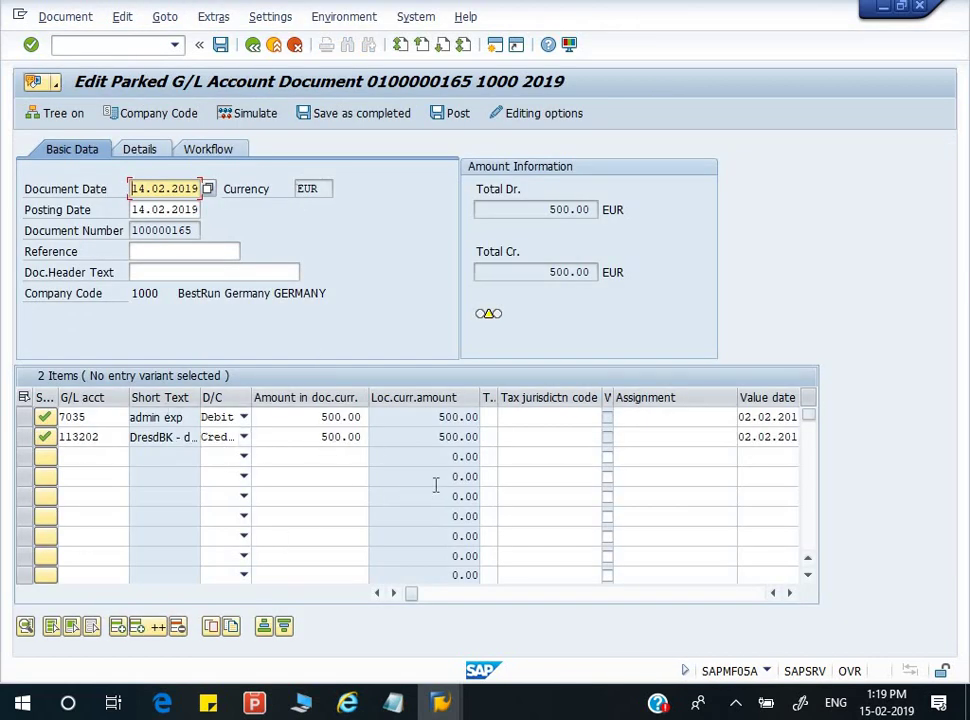
pyautogui.click(456, 113)
pyautogui.click(465, 118)
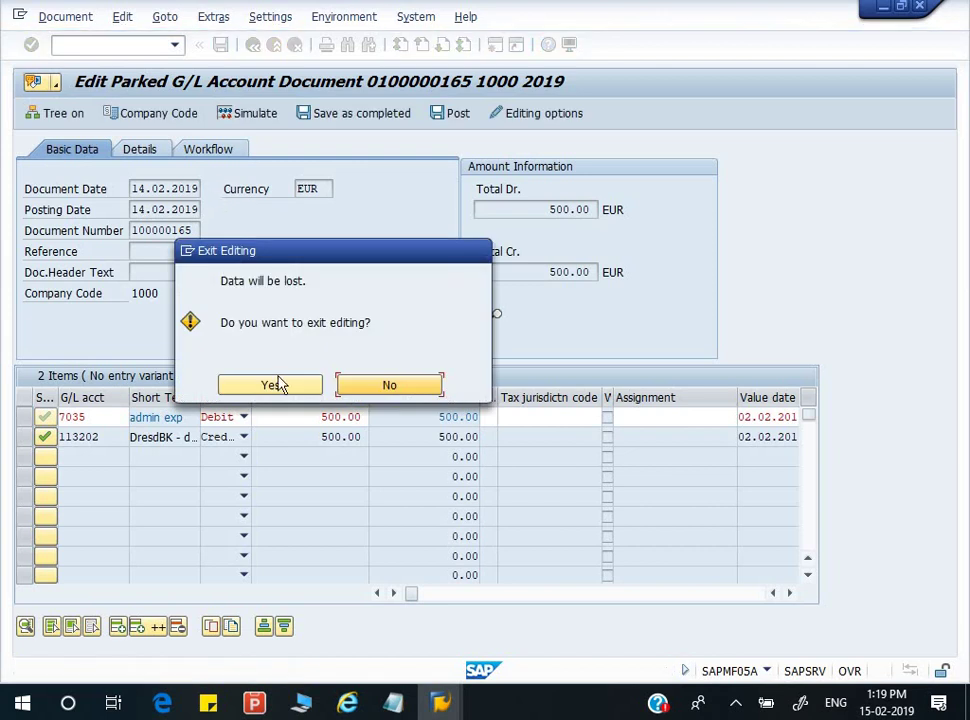
pyautogui.click(280, 386)
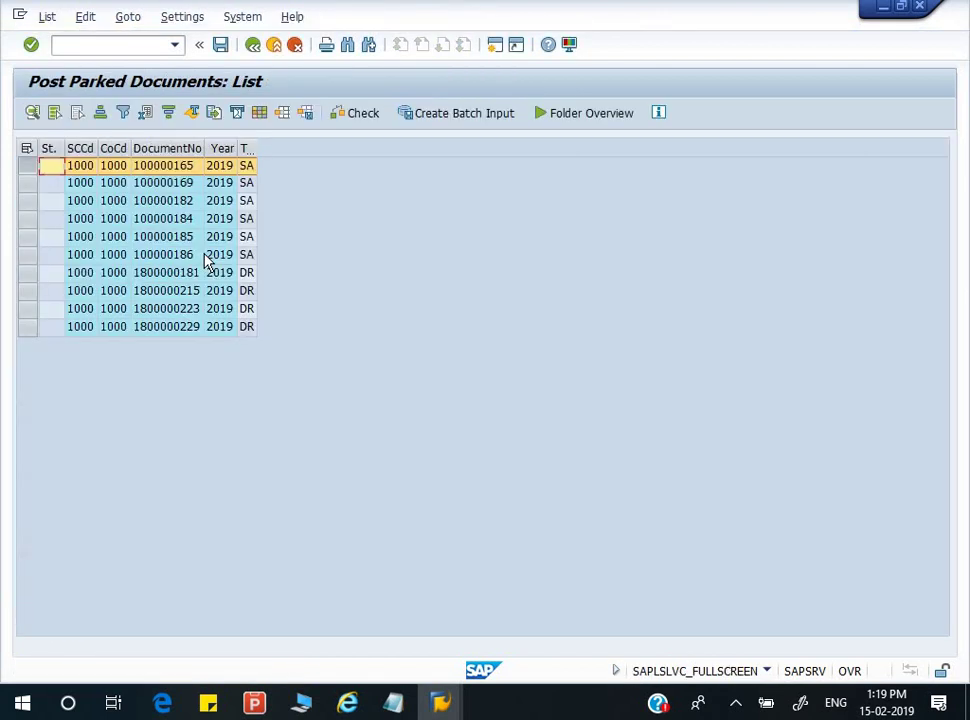
pyautogui.doubleClick(176, 168)
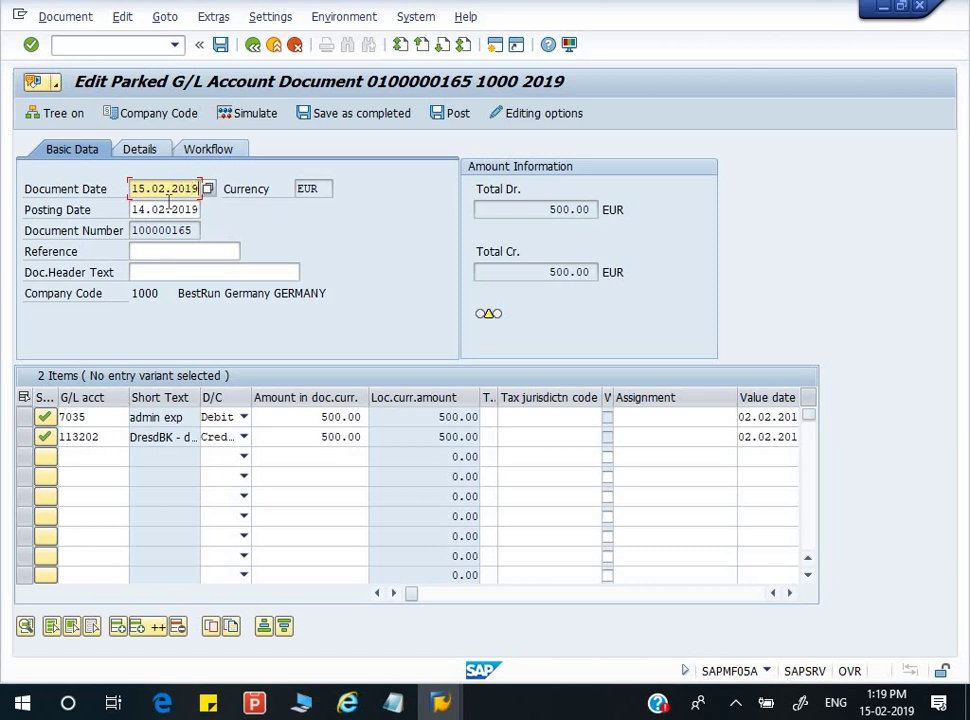
pyautogui.click(167, 206)
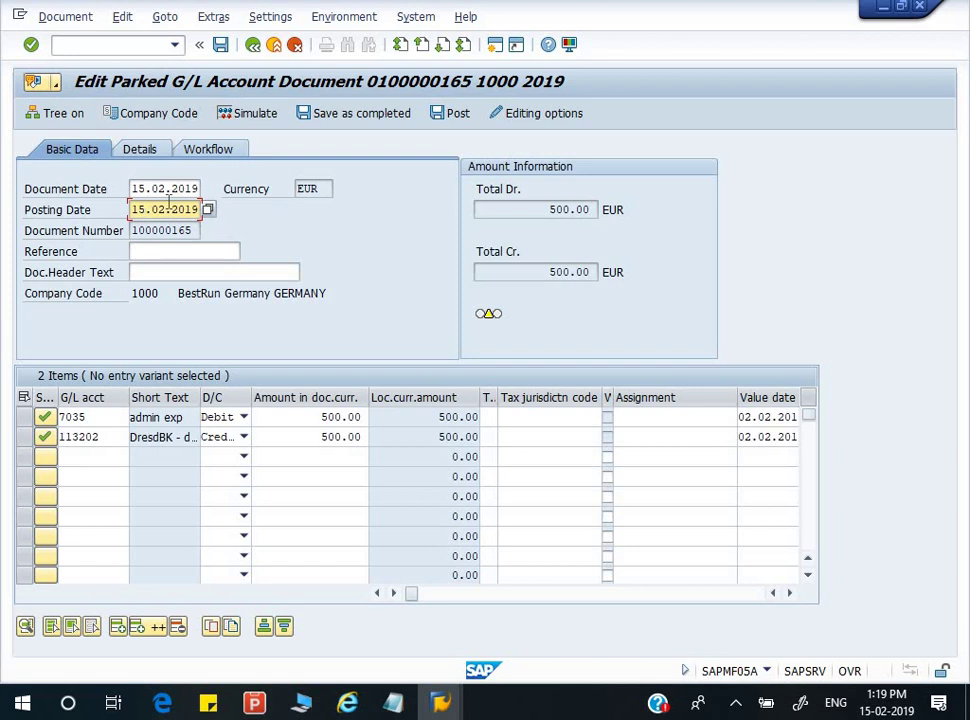
pyautogui.click(167, 190)
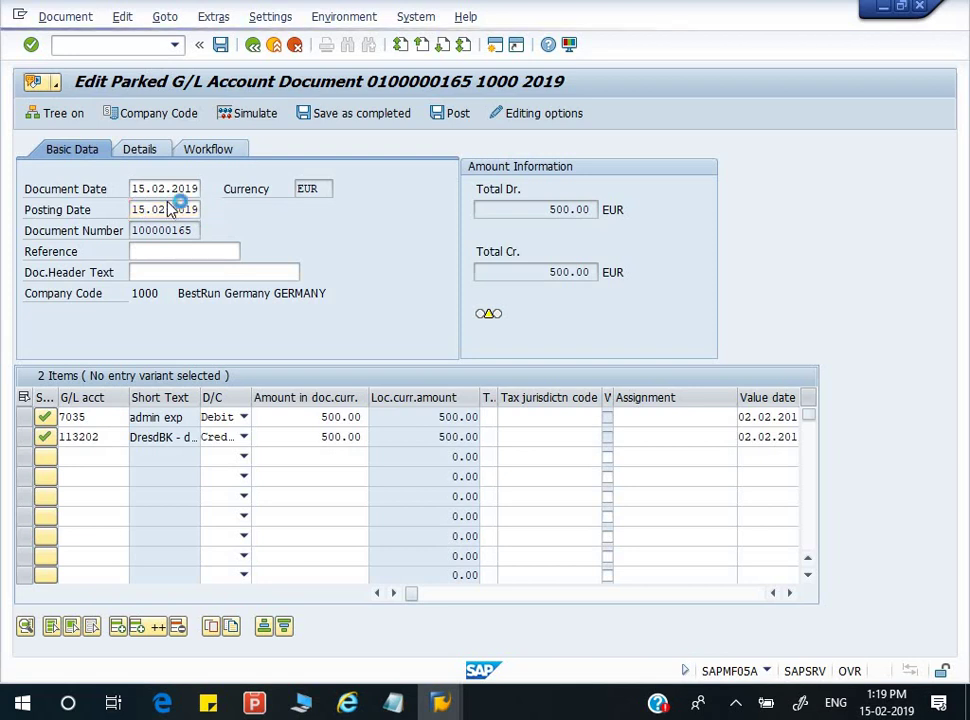
pyautogui.click(445, 117)
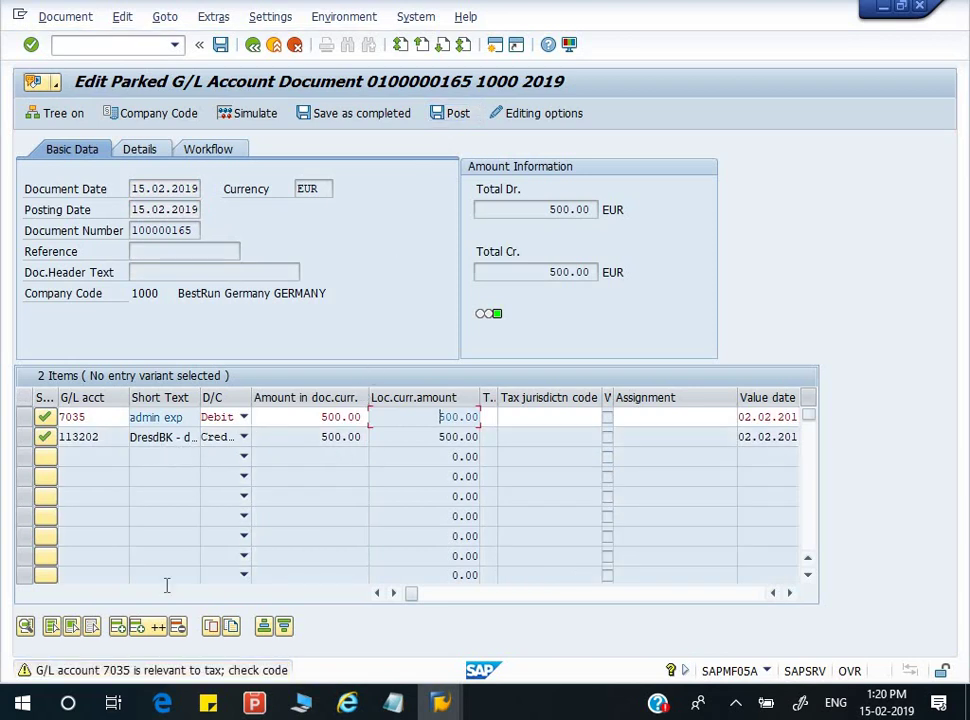
pyautogui.click(576, 423)
pyautogui.click(517, 415)
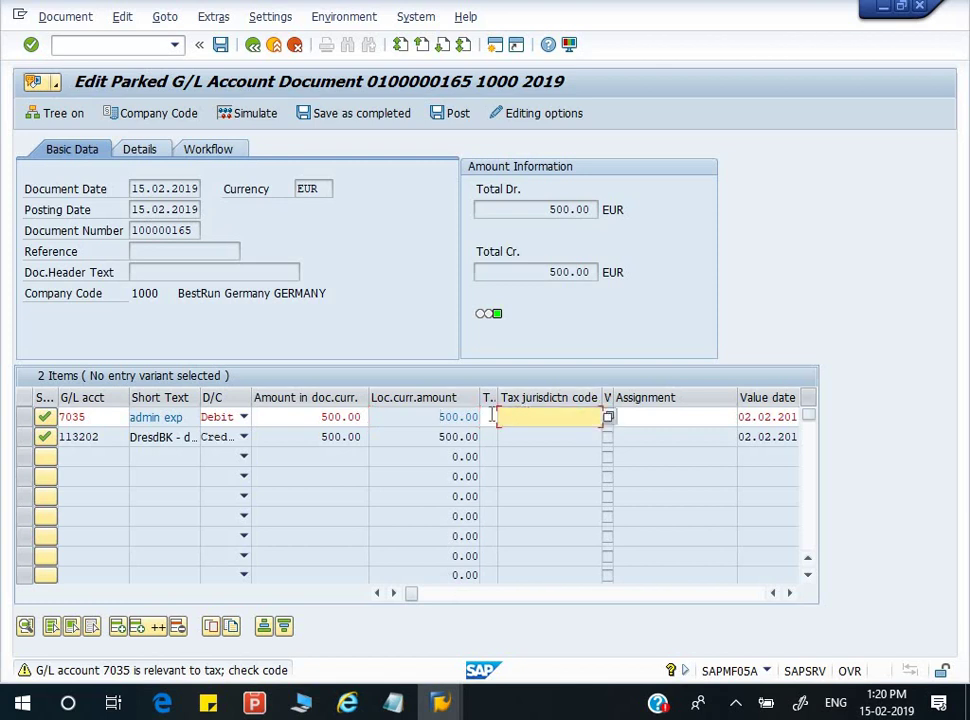
pyautogui.click(491, 417)
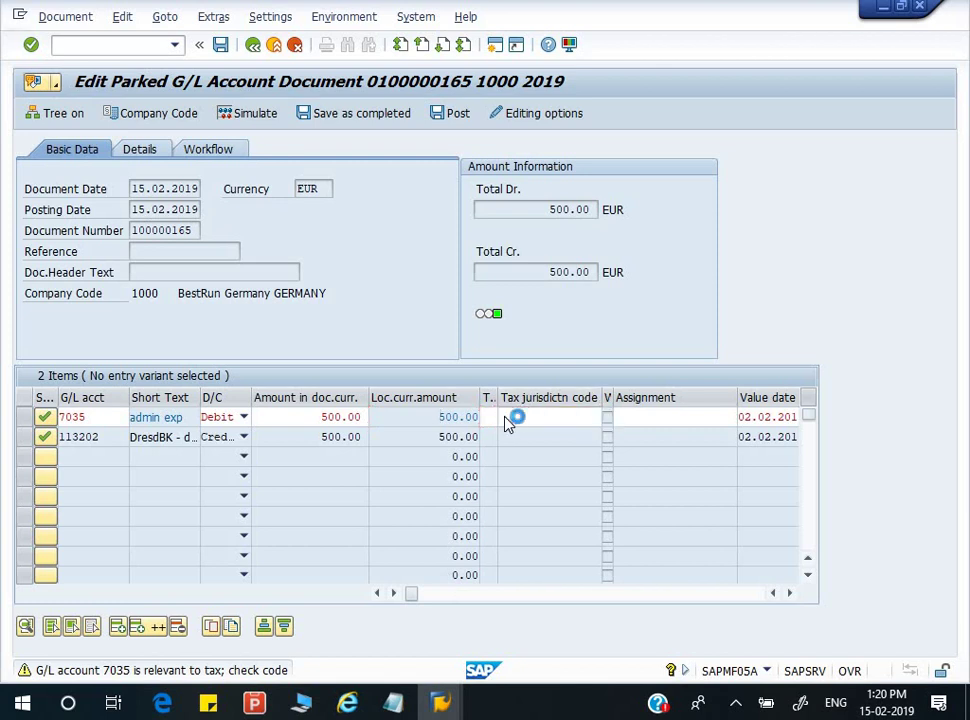
pyautogui.doubleClick(275, 232)
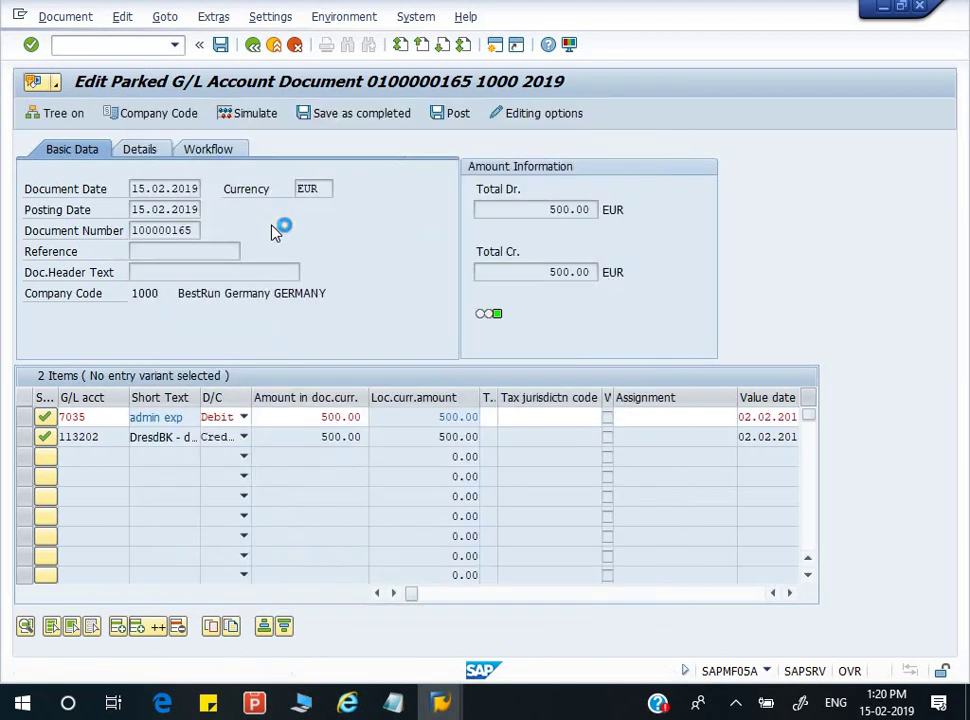
pyautogui.click(449, 118)
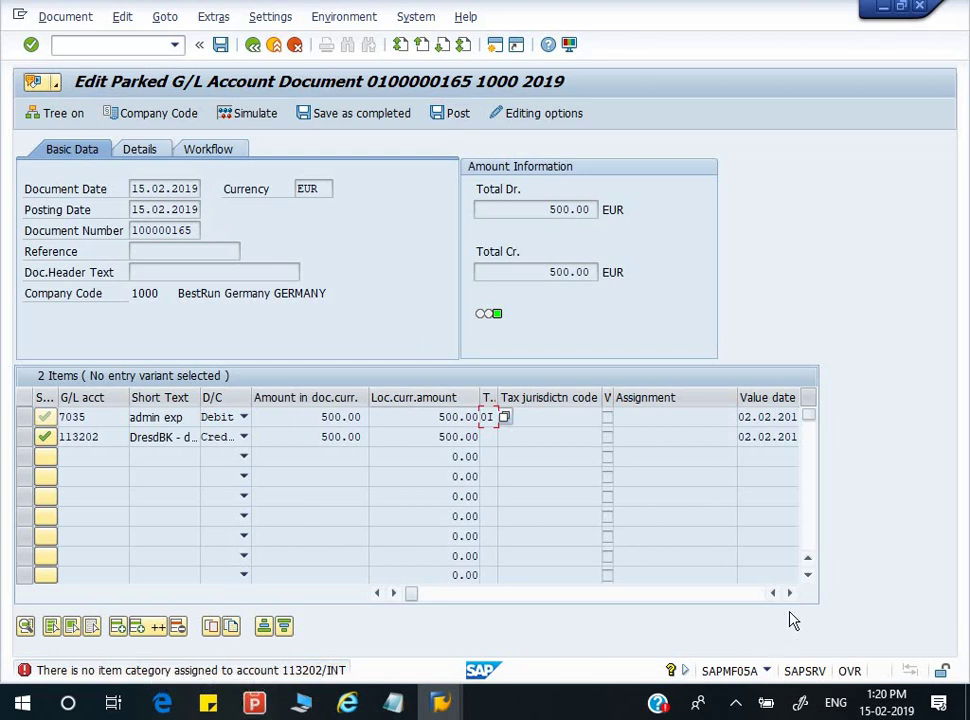
pyautogui.click(274, 44)
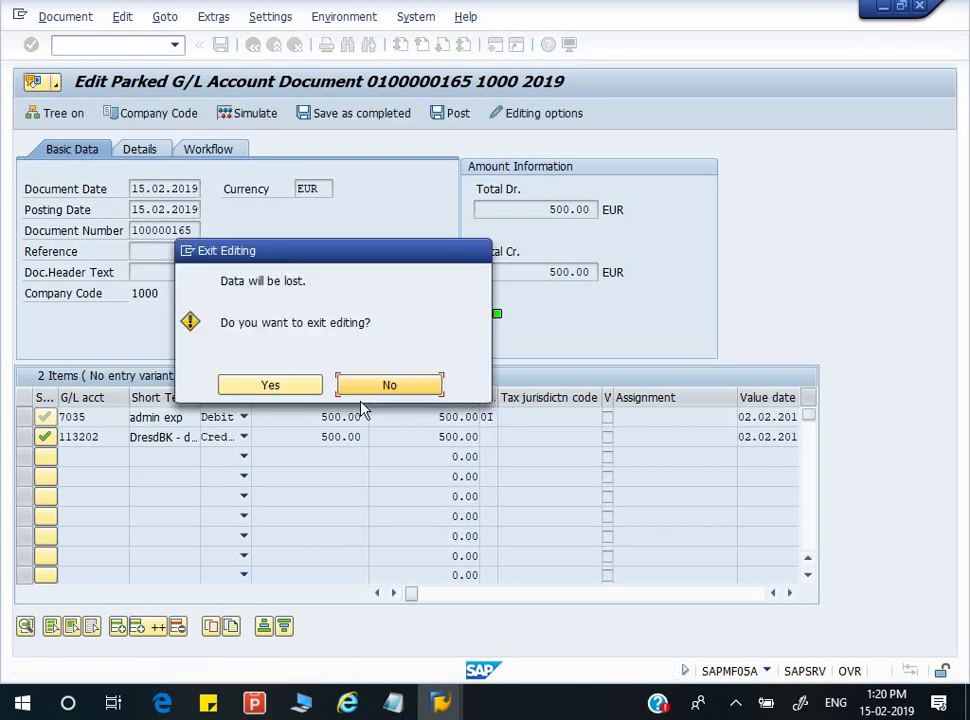
pyautogui.click(372, 388)
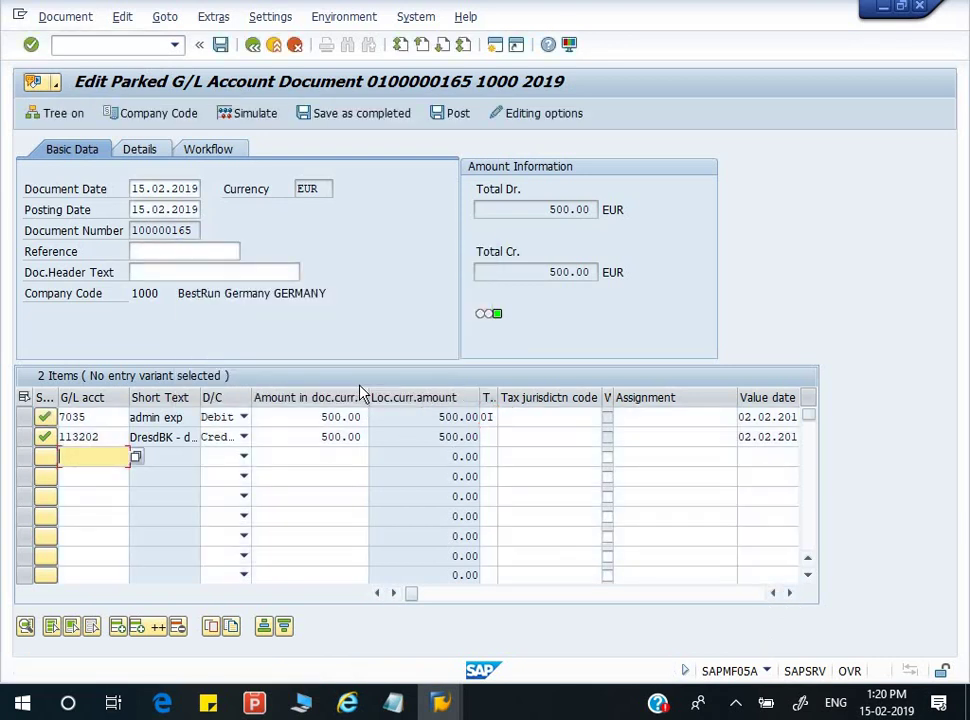
pyautogui.press('F3')
pyautogui.click(390, 386)
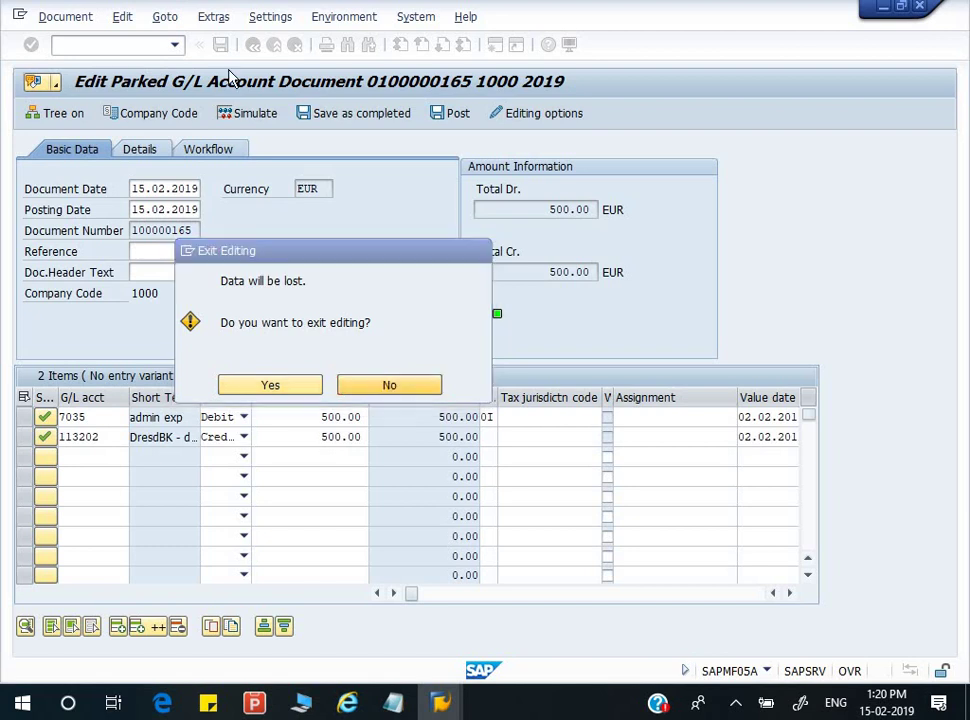
pyautogui.click(458, 118)
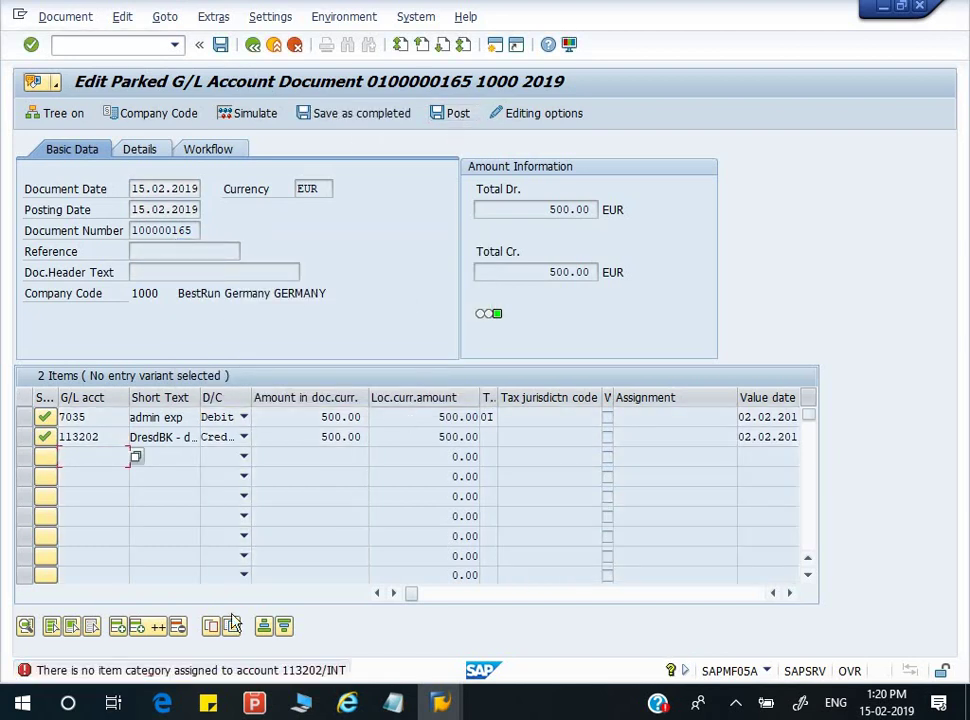
pyautogui.press('F3')
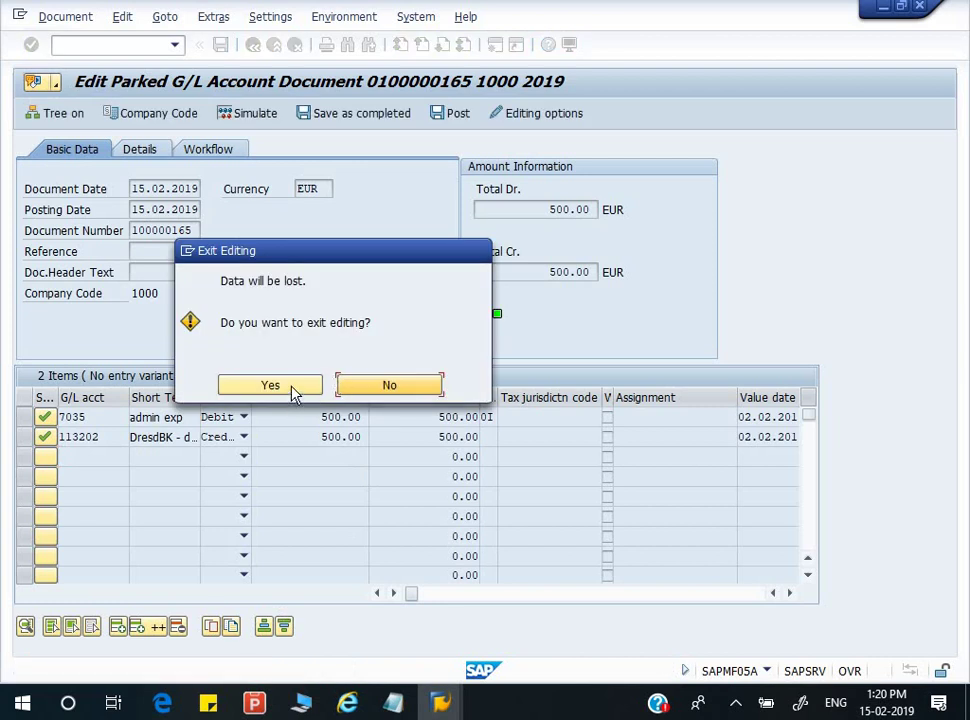
pyautogui.click(295, 389)
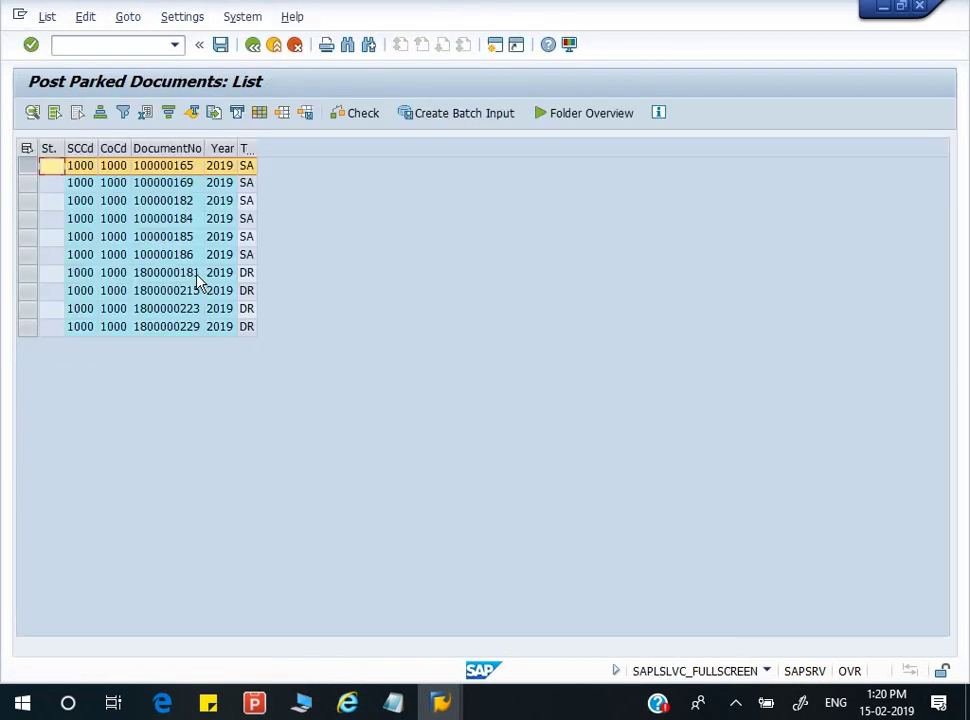
pyautogui.click(194, 276)
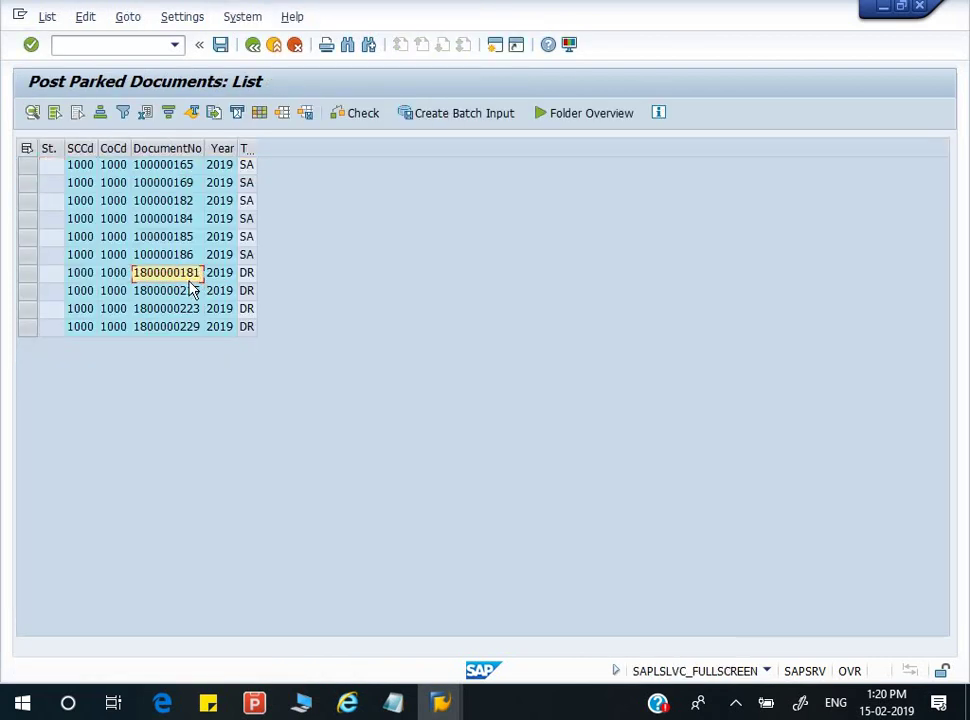
pyautogui.doubleClick(194, 276)
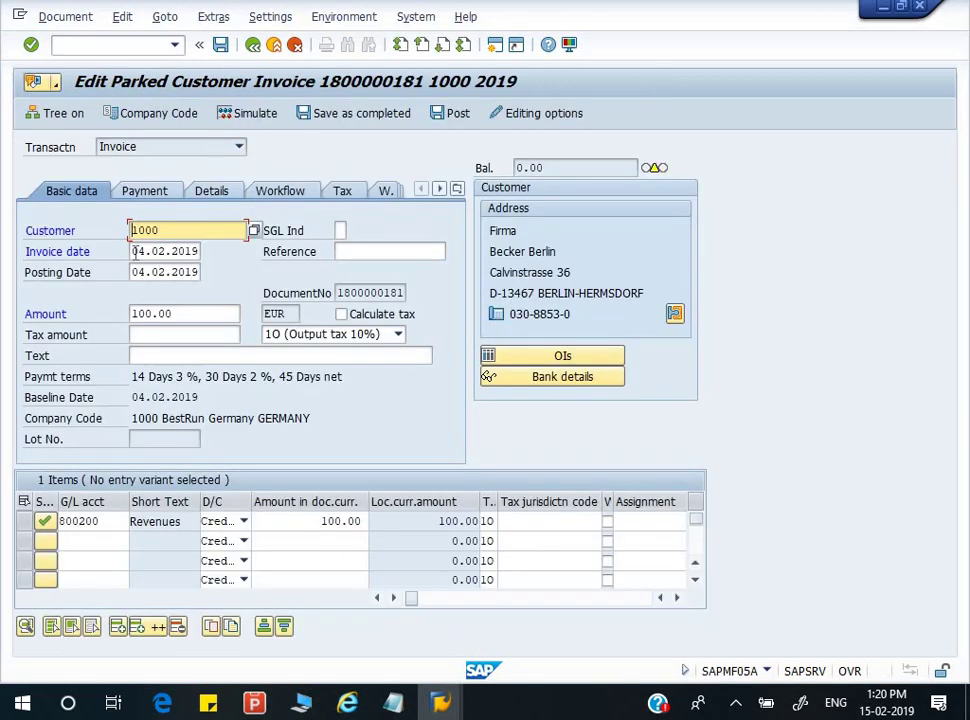
pyautogui.press('Tab')
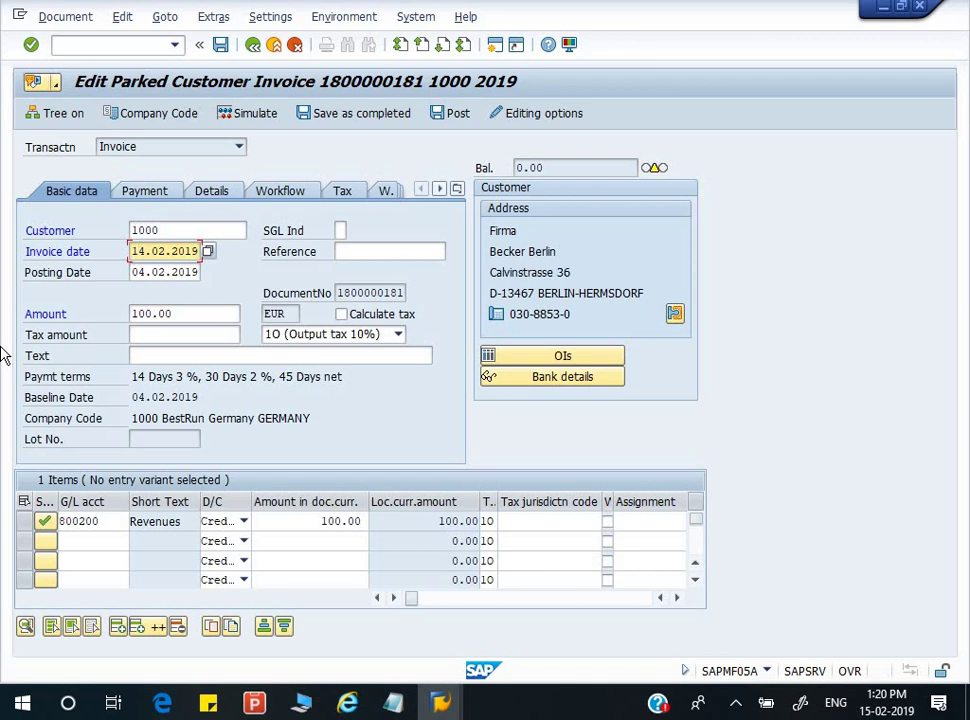
pyautogui.press('BackSpace')
pyautogui.press('Delete')
pyautogui.write('02.20')
pyautogui.press('Down')
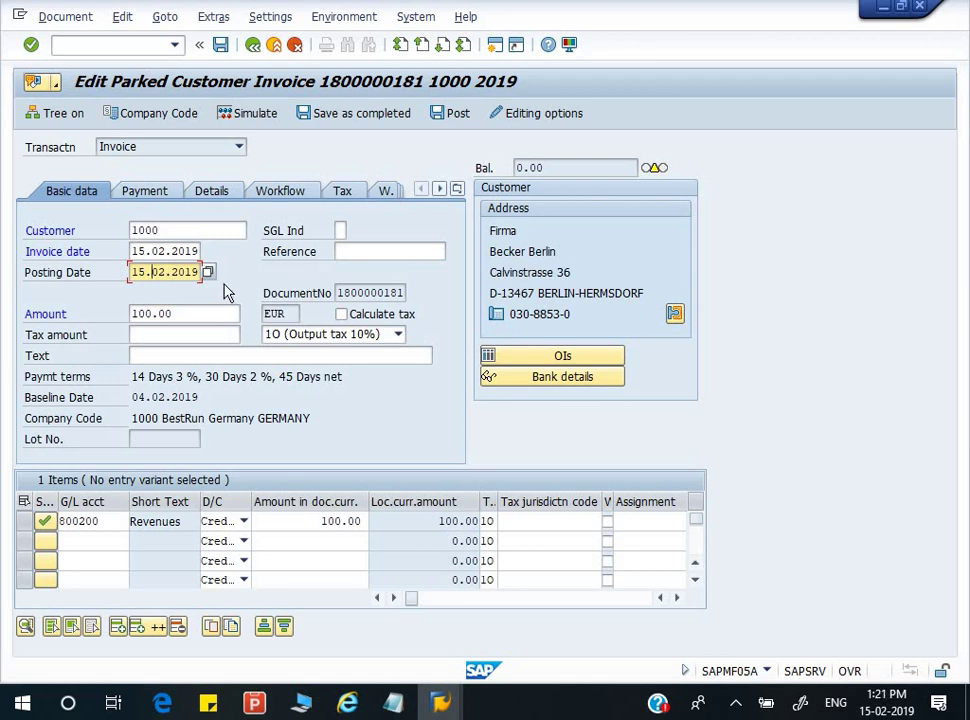
# - Try posting it, then abandon the failed tax check and discard the unsaved changes
pyautogui.click(455, 115)
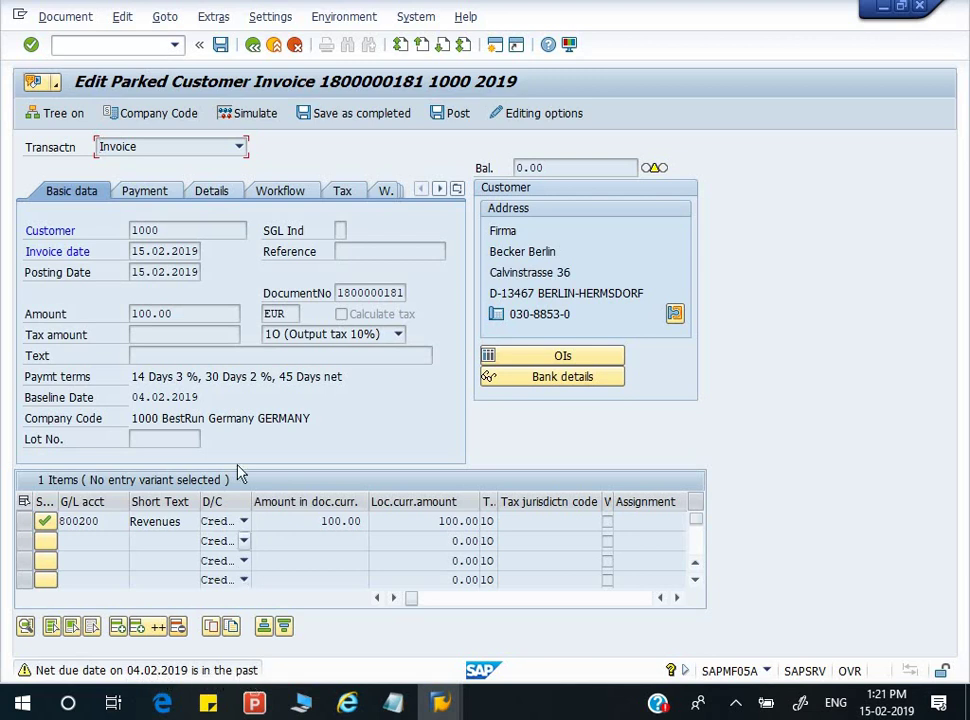
pyautogui.press('Return')
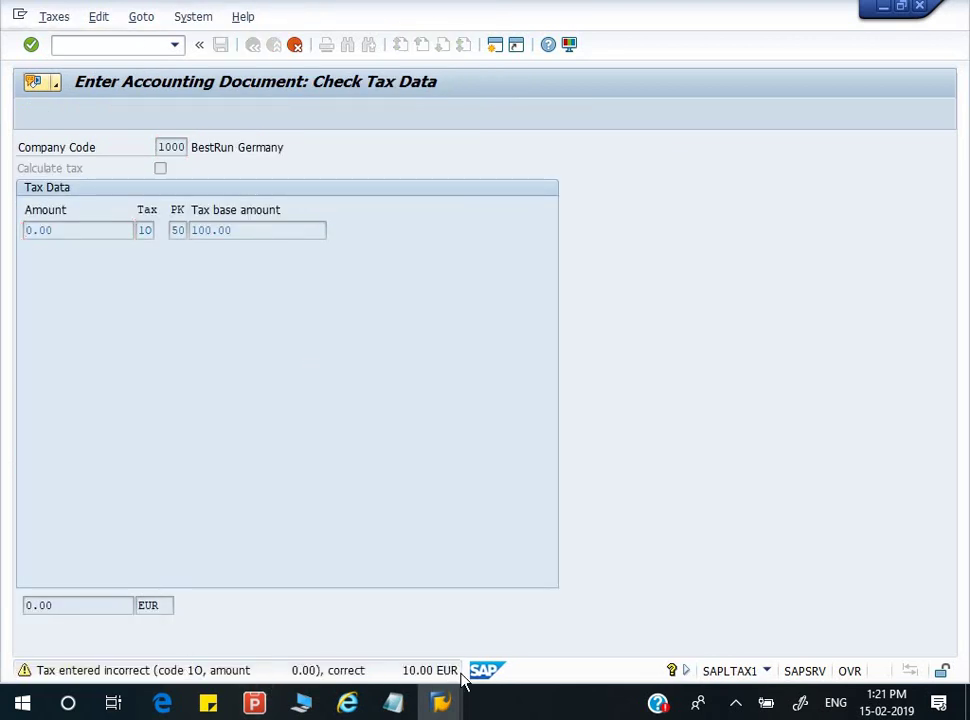
pyautogui.press('Return')
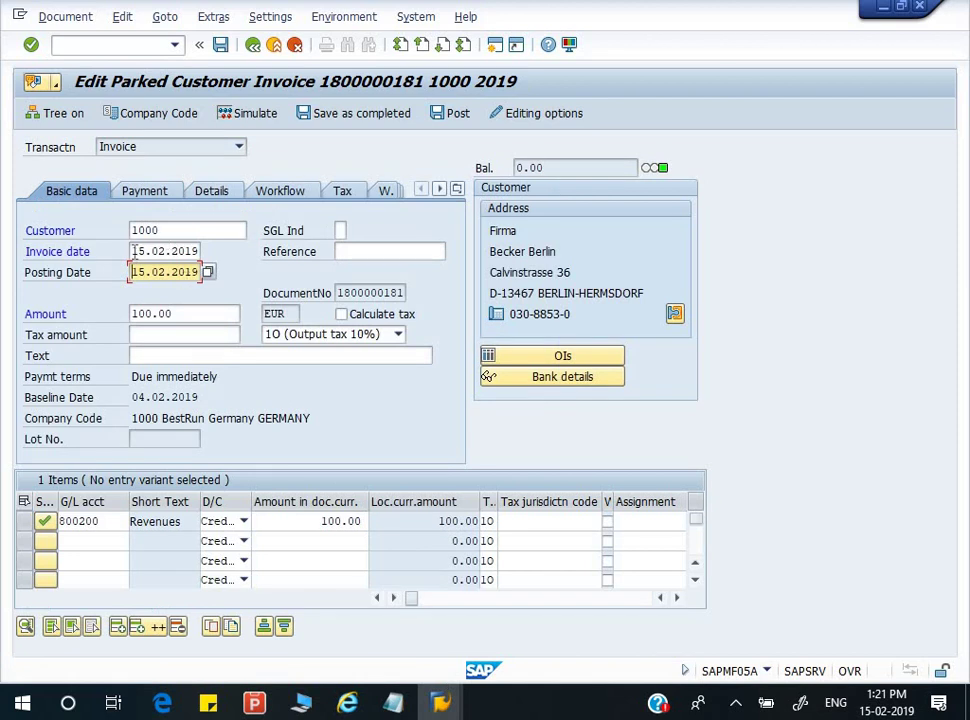
pyautogui.click(142, 252)
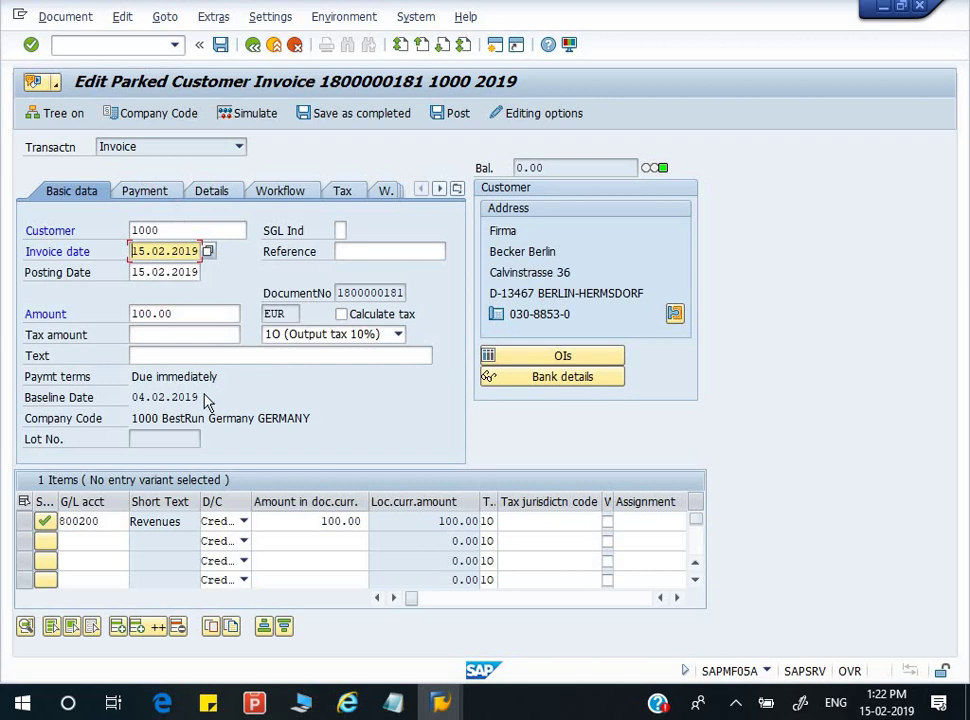
pyautogui.press('F3')
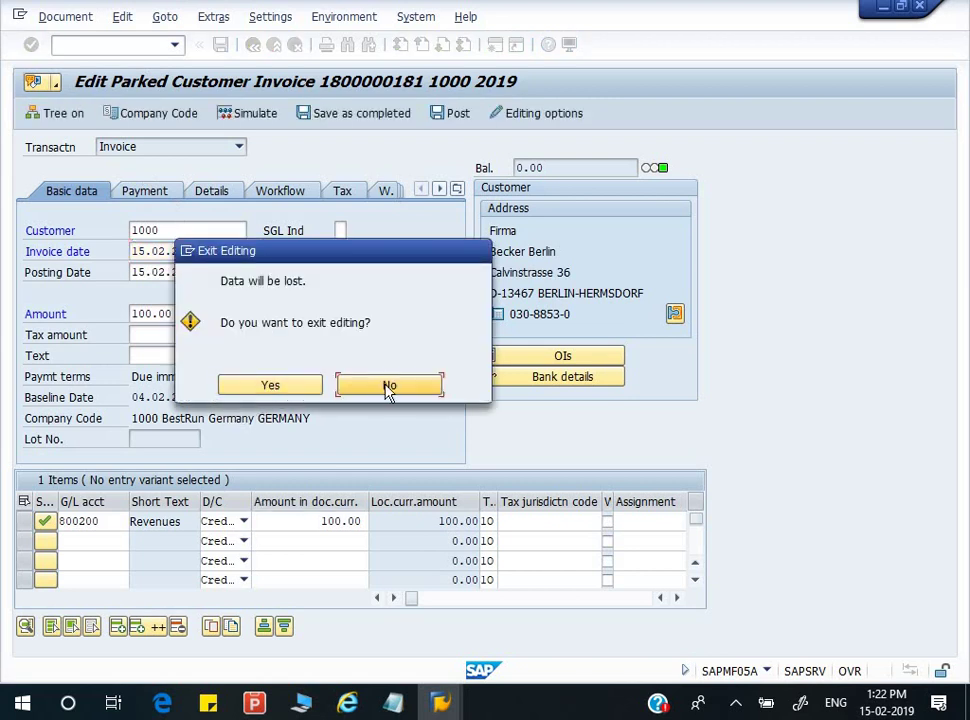
pyautogui.click(293, 391)
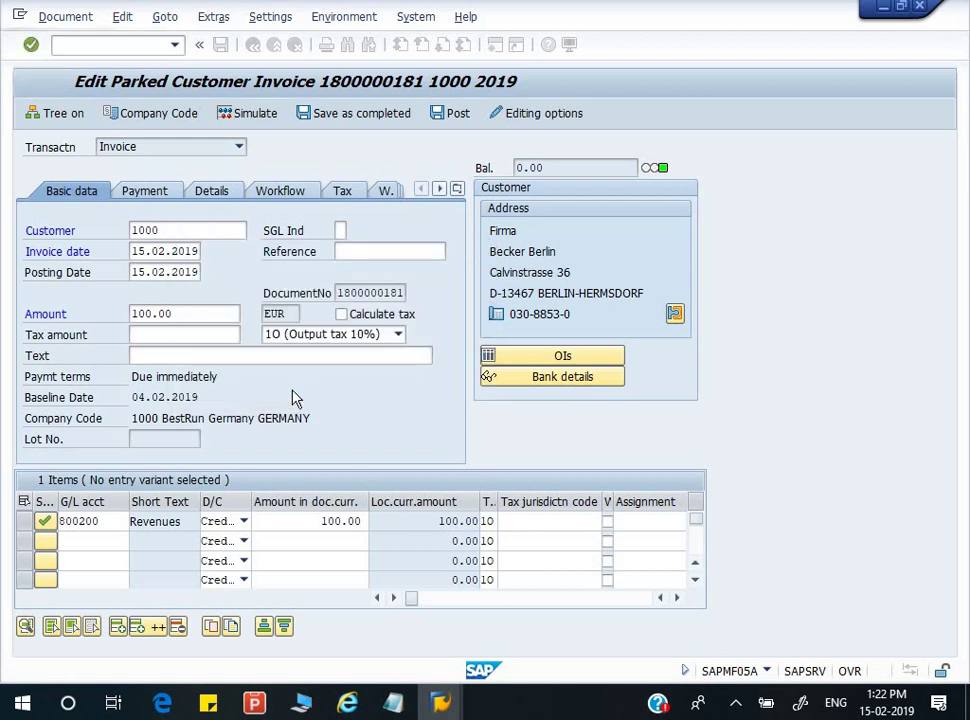
pyautogui.click(185, 296)
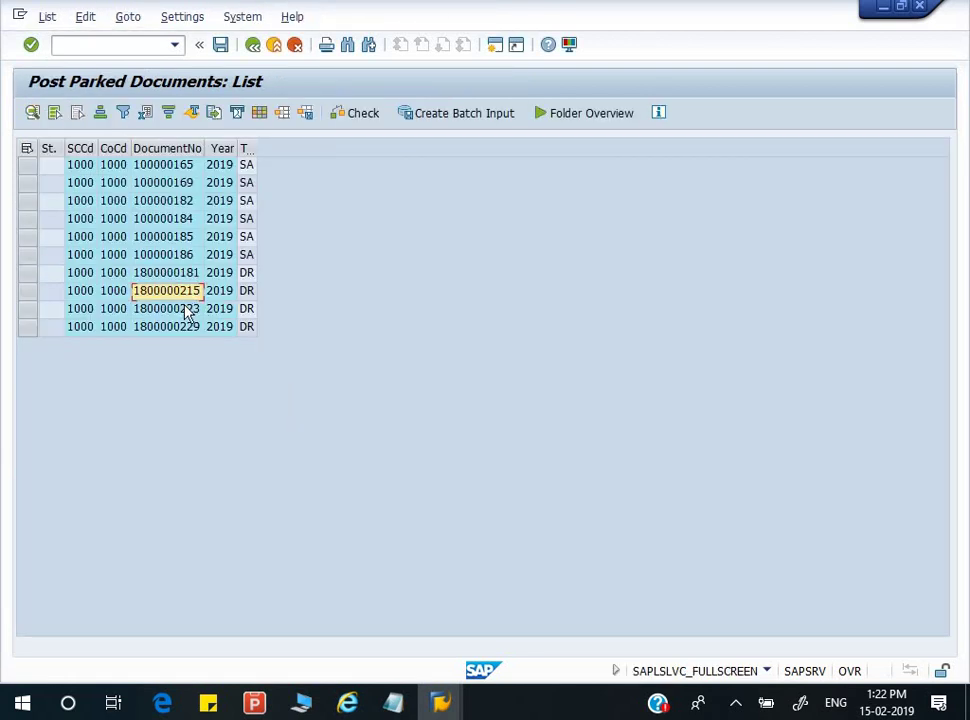
pyautogui.doubleClick(182, 333)
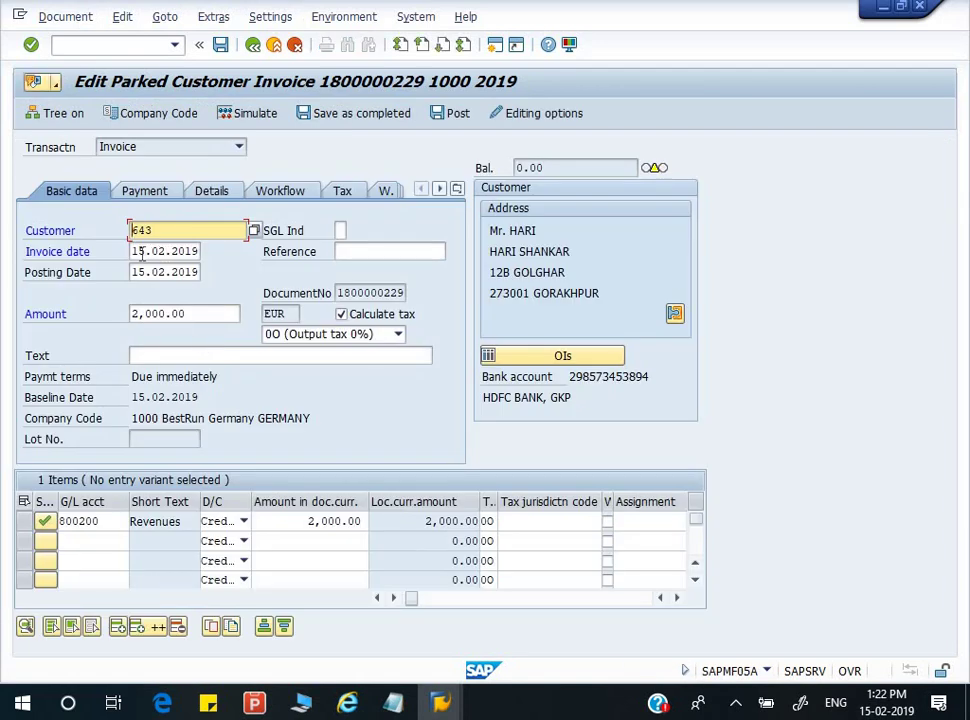
pyautogui.click(138, 252)
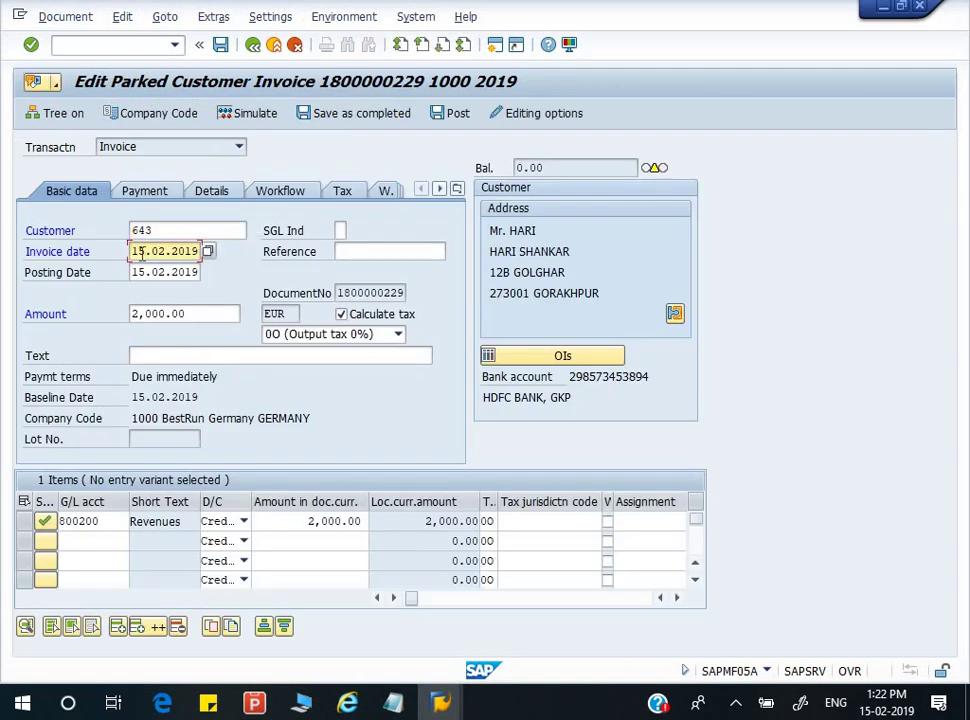
pyautogui.click(450, 113)
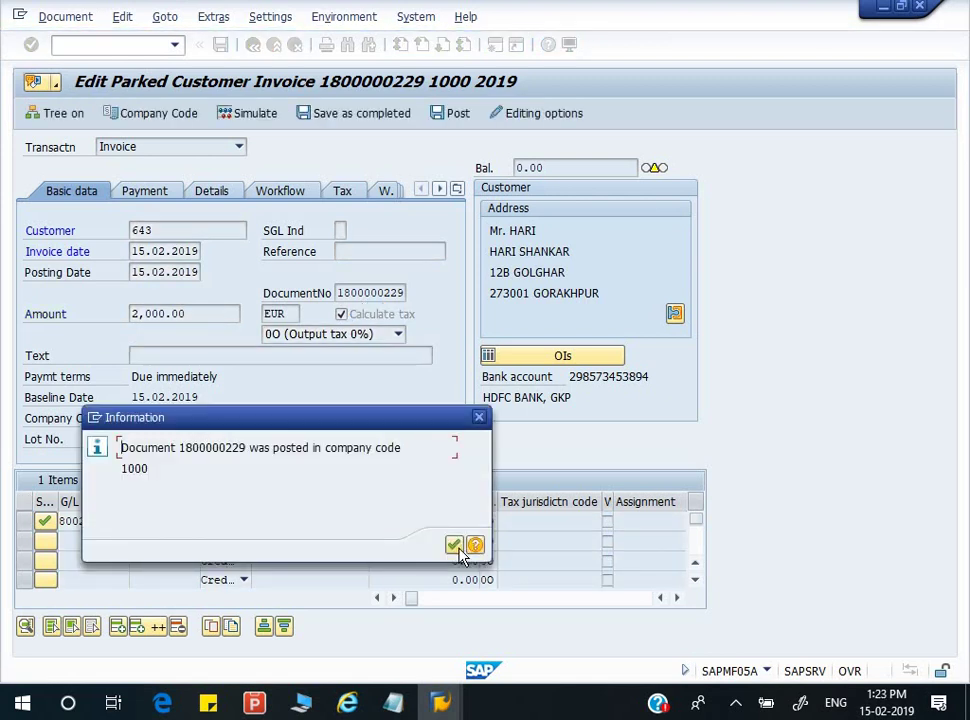
pyautogui.click(462, 543)
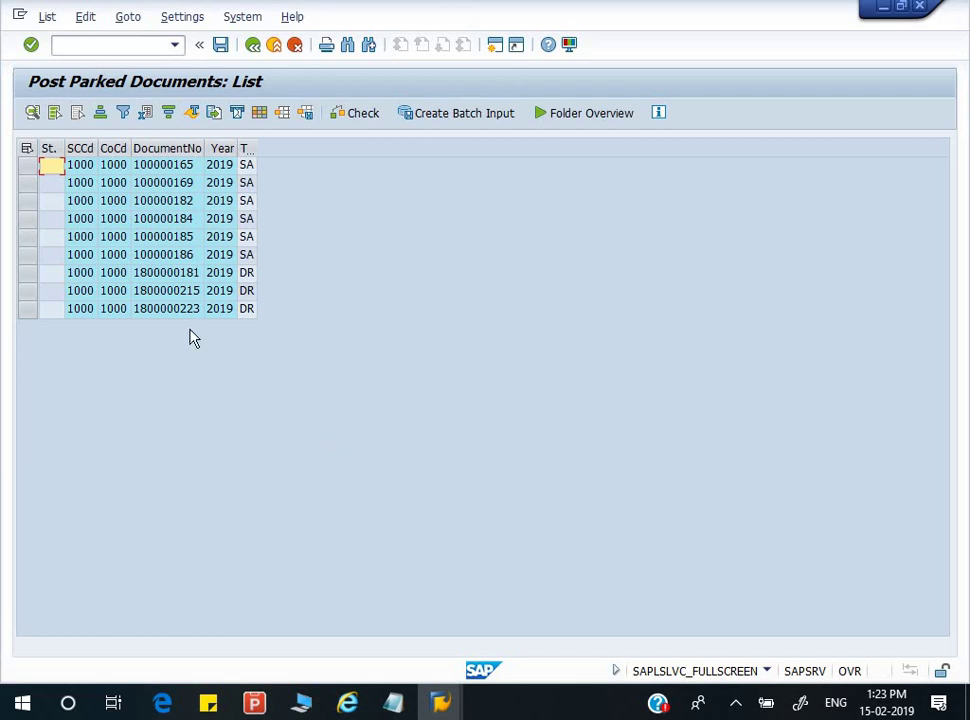
# - Back out to the Post Parked Document initial screen
pyautogui.press('F3')
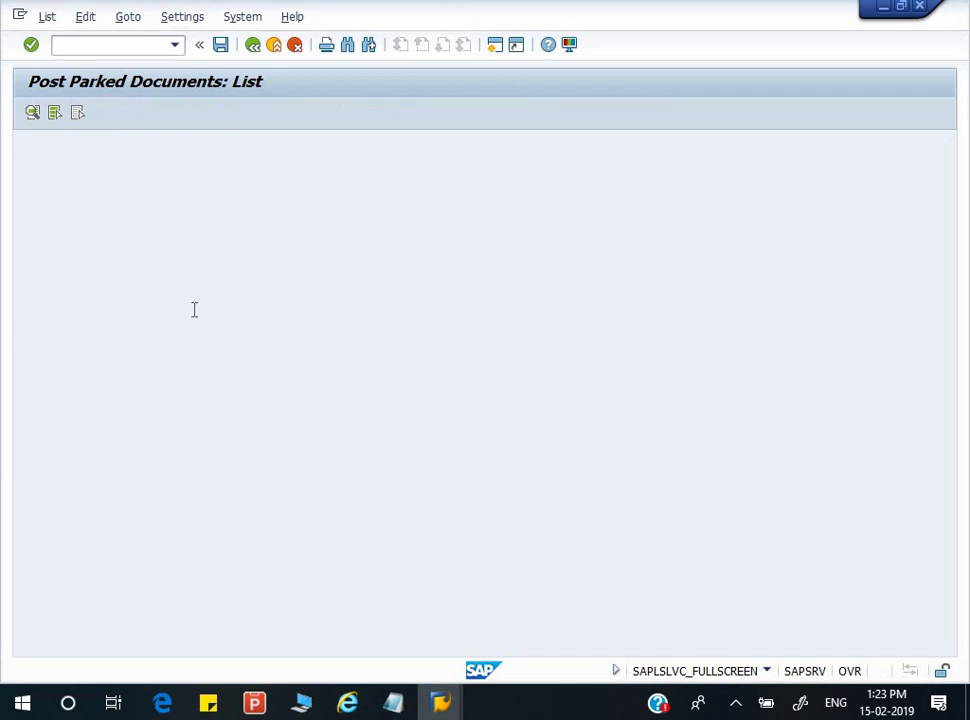
pyautogui.press('F3')
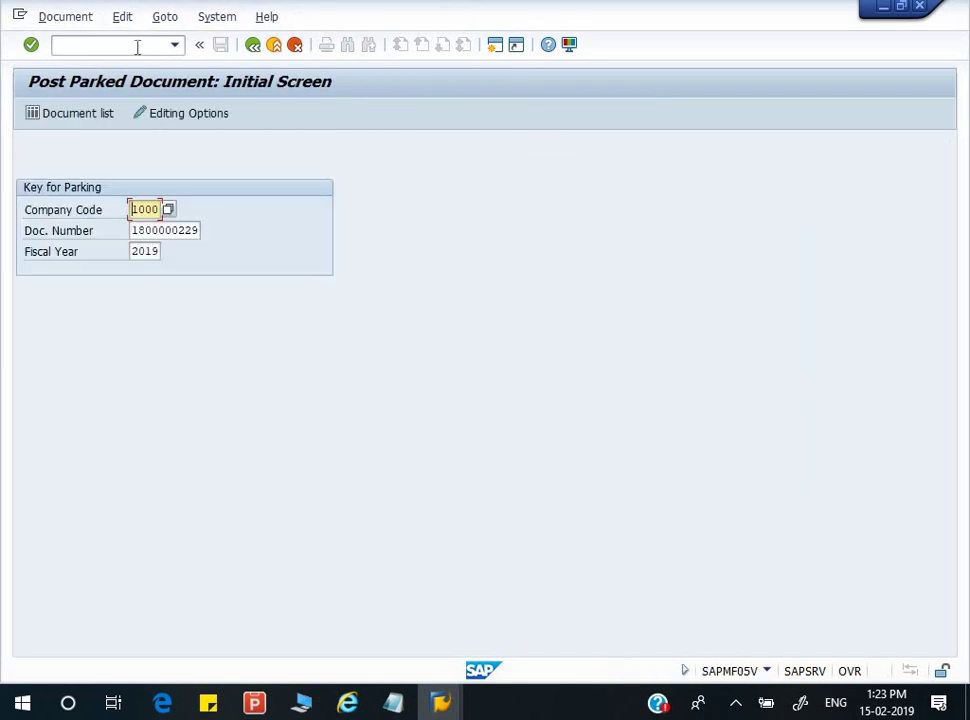
pyautogui.click(138, 46)
# - Open the Customer Line Item Display with /NFBL5N
pyautogui.write('FB')
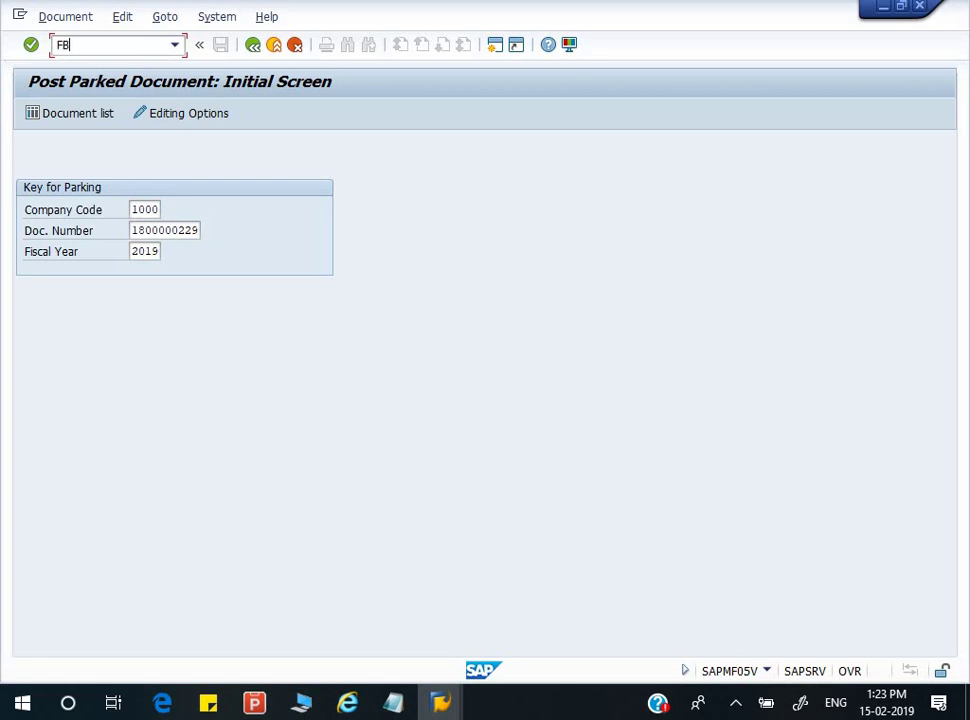
pyautogui.press('BackSpace')
pyautogui.press('BackSpace')
pyautogui.write('/N')
pyautogui.press('Return')
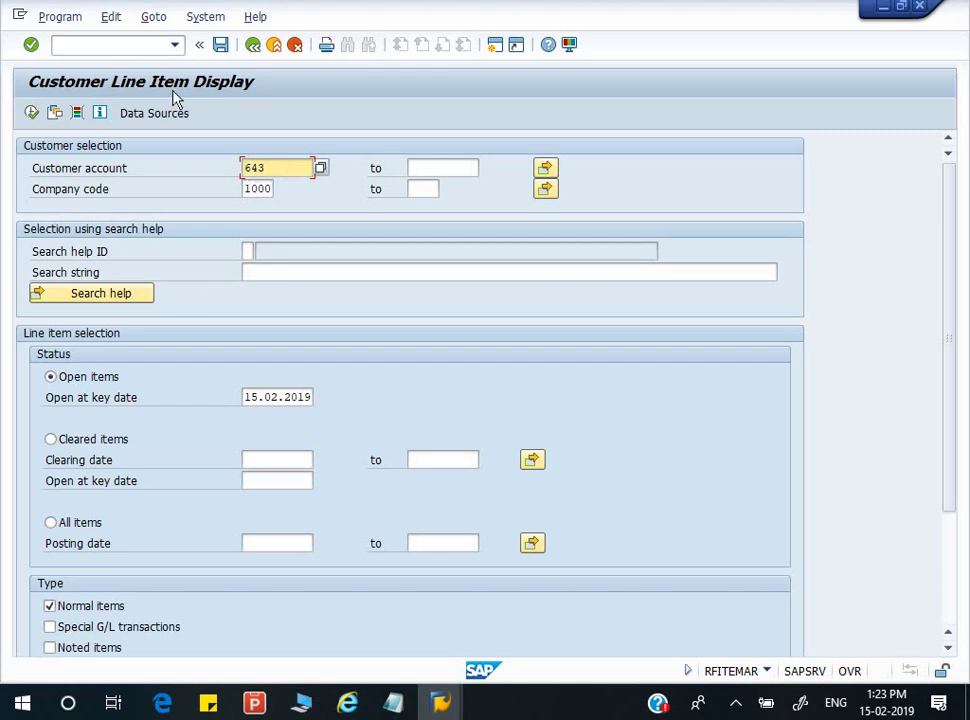
# - List customer 643's open items, checking the 2,000.00 invoice and account total
pyautogui.click(32, 113)
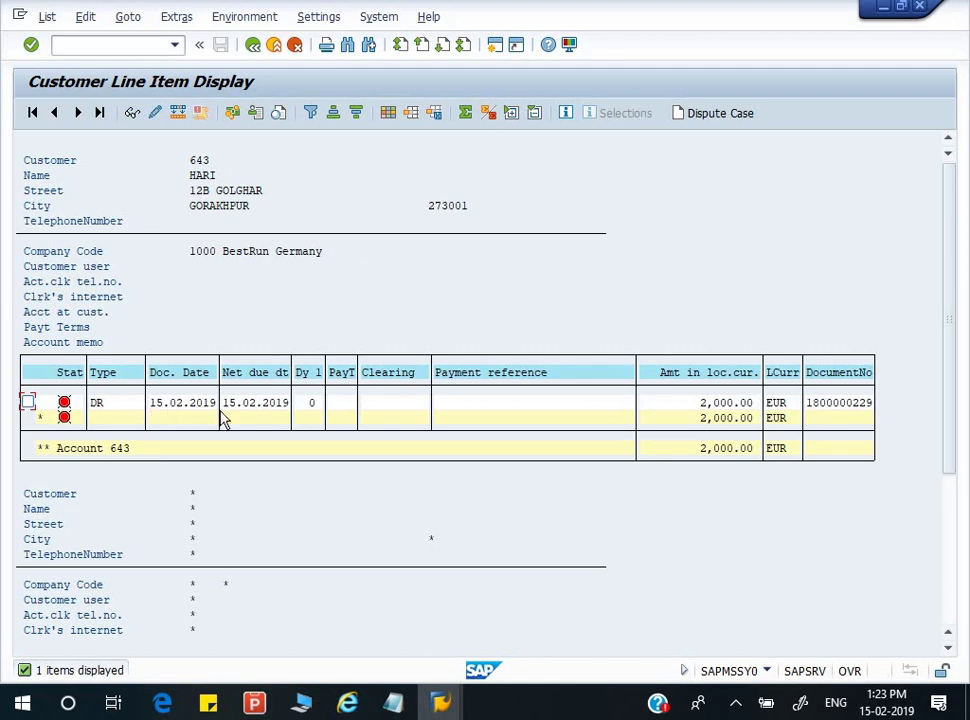
pyautogui.click(710, 403)
pyautogui.click(713, 449)
pyautogui.press('F3')
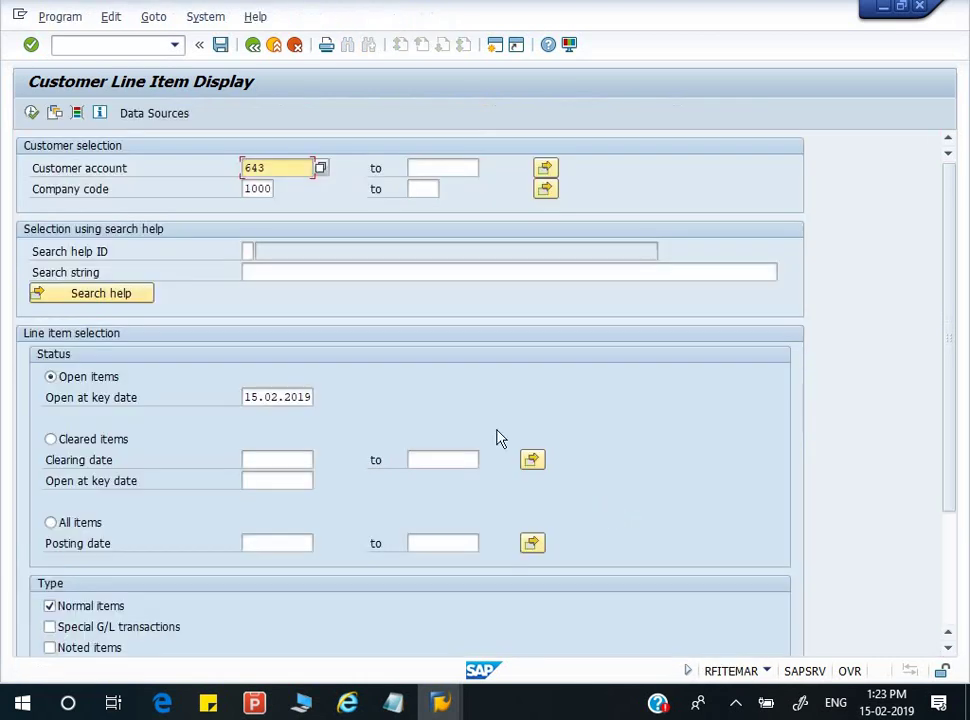
pyautogui.click(393, 703)
pyautogui.click(342, 653)
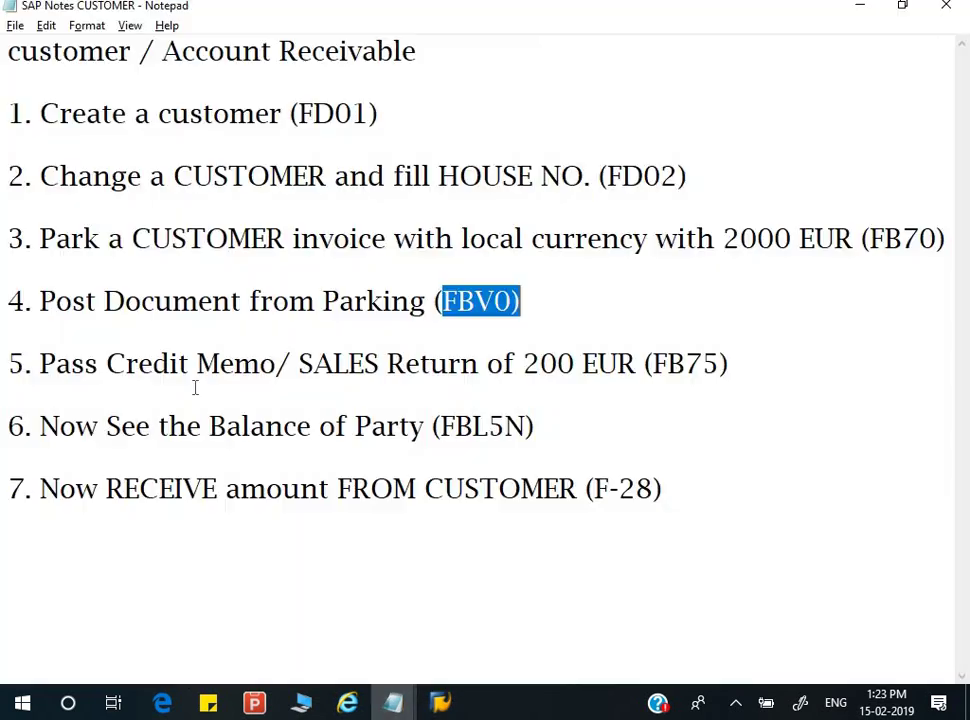
pyautogui.click(189, 284)
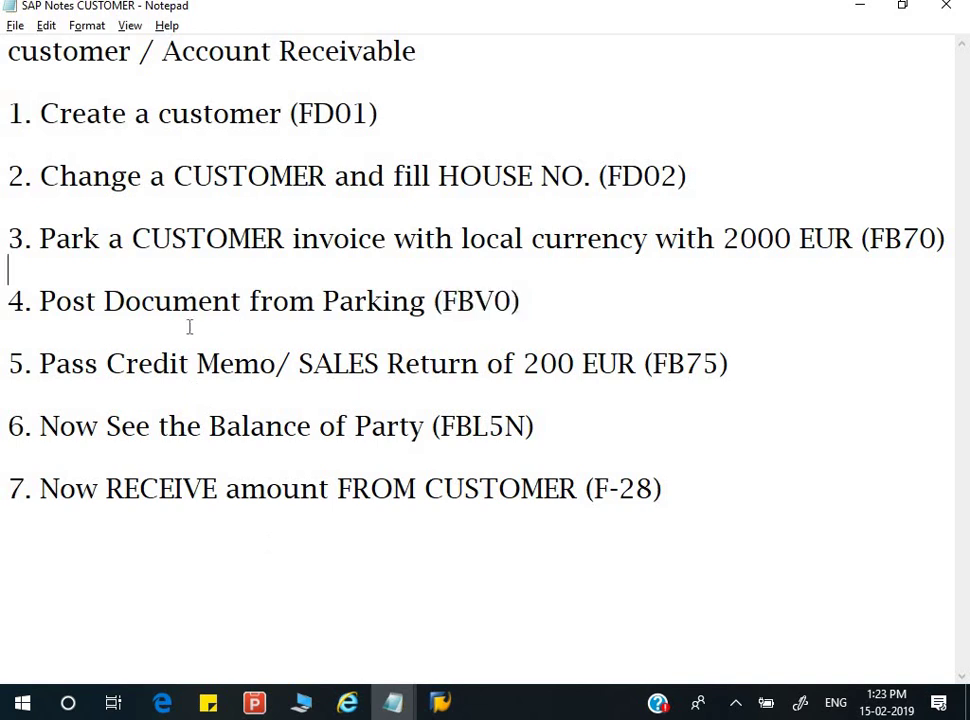
pyautogui.moveTo(87, 363); pyautogui.dragTo(575, 360)
pyautogui.click(575, 360)
pyautogui.hotkey('shift', 'Left')
pyautogui.hotkey('shift', 'Left')
pyautogui.hotkey('shift', 'Right')
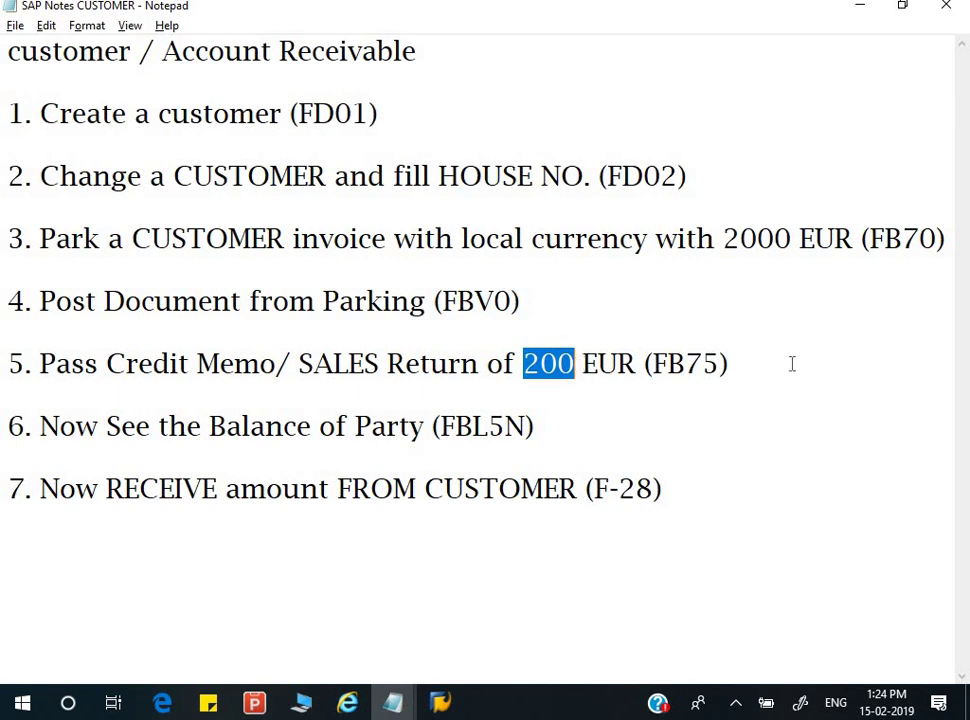
pyautogui.moveTo(644, 363); pyautogui.dragTo(722, 364)
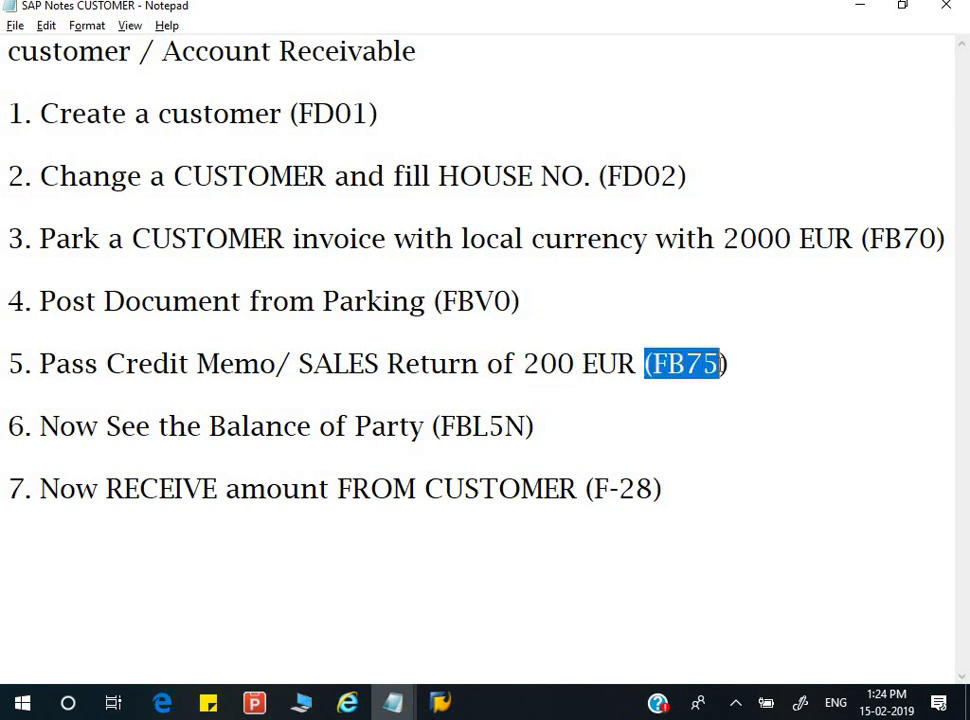
pyautogui.hotkey('alt', 'Tab')
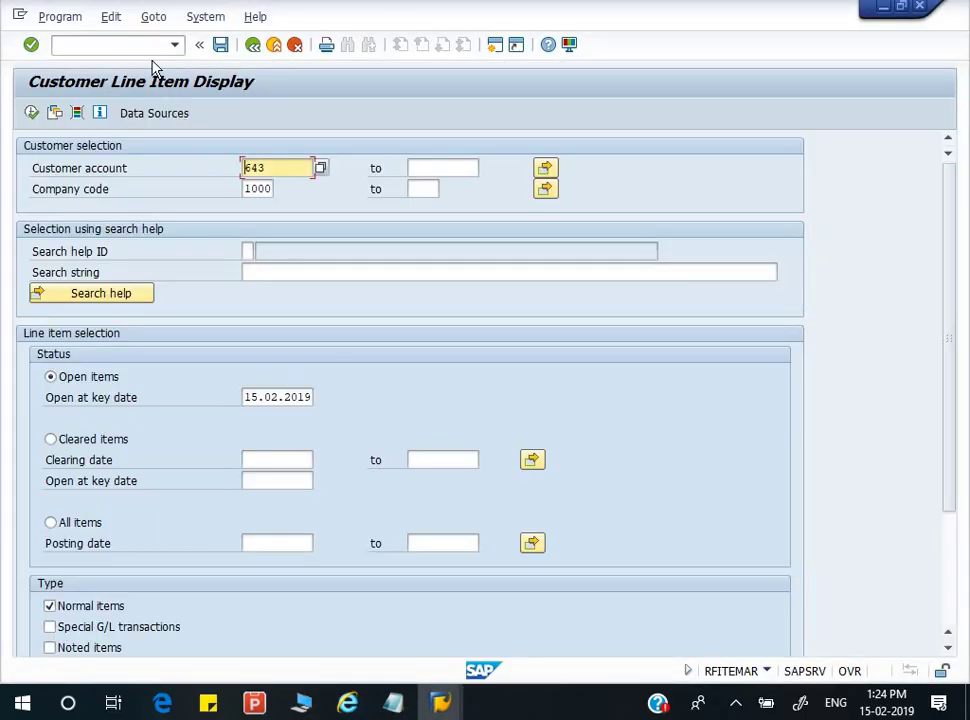
# - Start a customer credit memo and pick the second customer found by searching DEEP
pyautogui.click(151, 49)
pyautogui.write('/NFB')
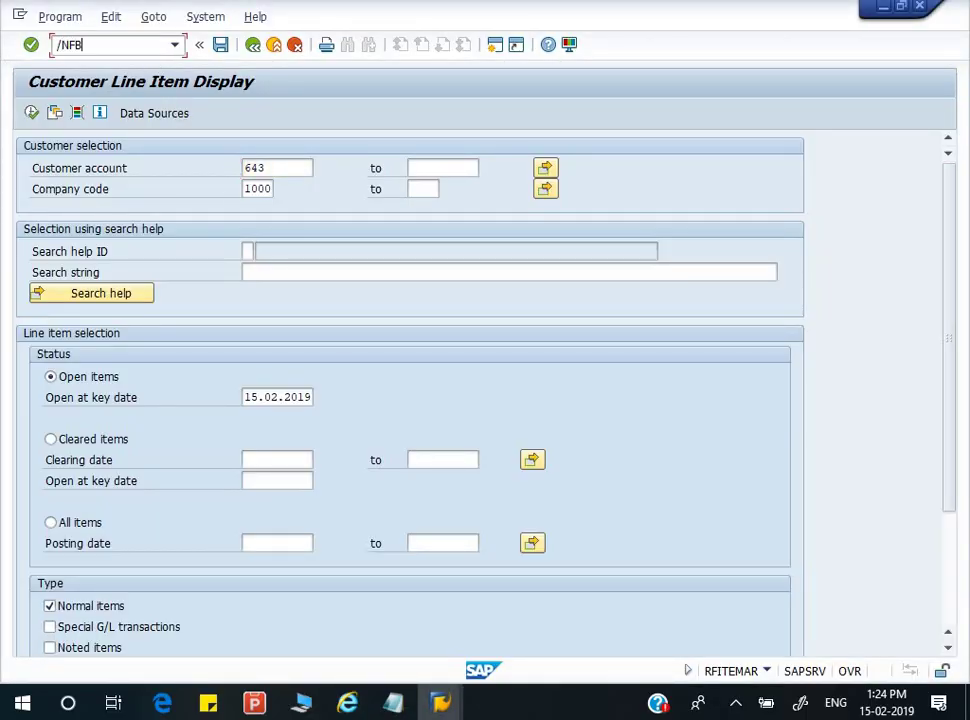
pyautogui.press('Return')
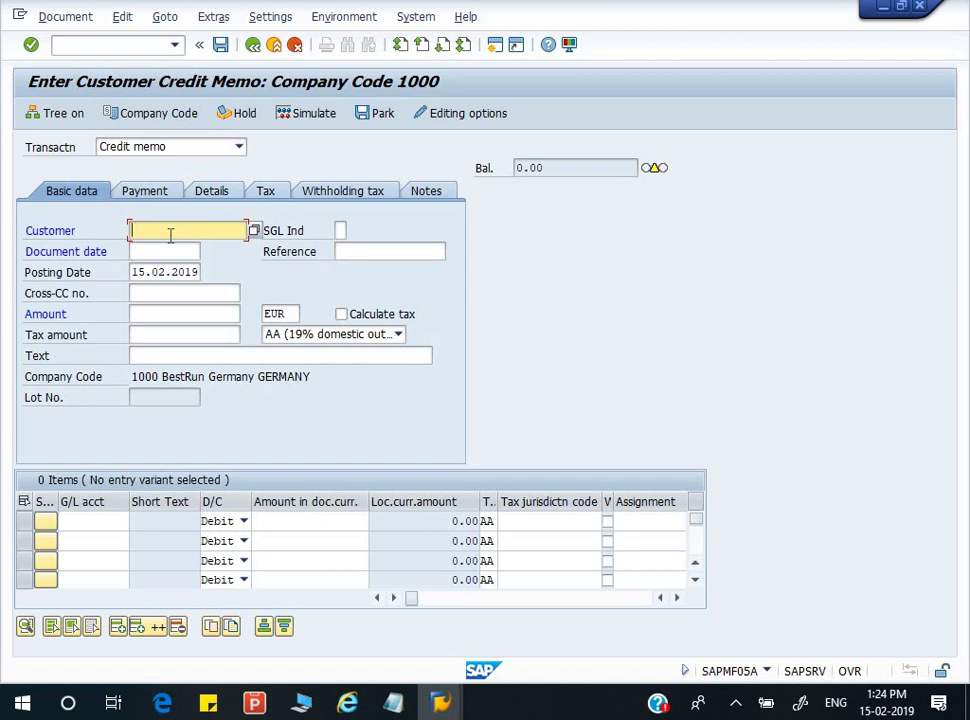
pyautogui.press('F4')
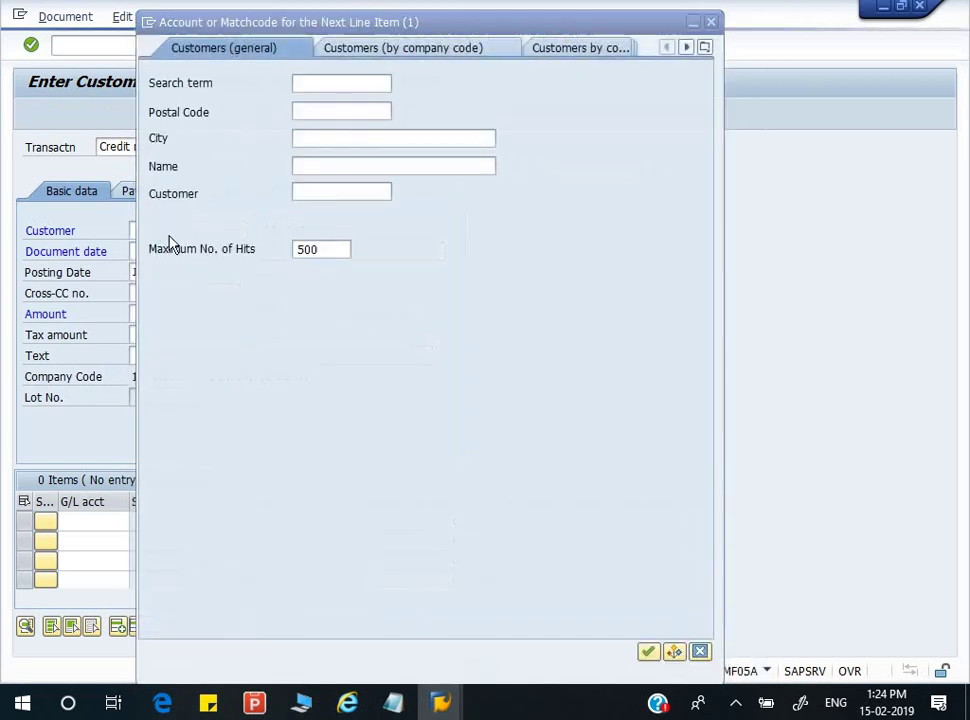
pyautogui.write('DEEP')
pyautogui.press('Return')
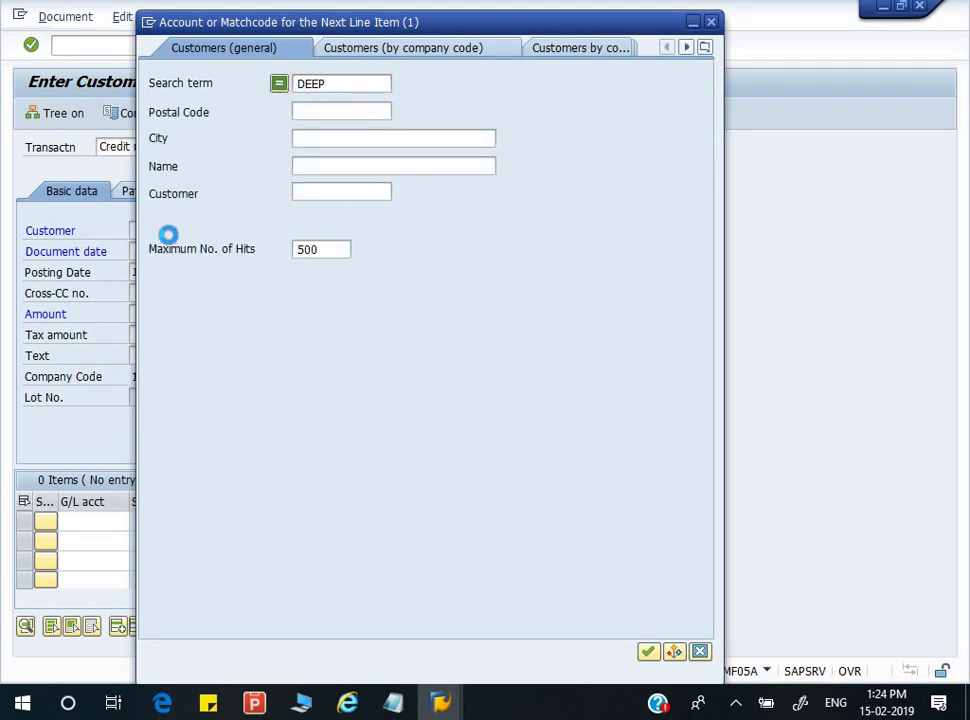
pyautogui.press('Down')
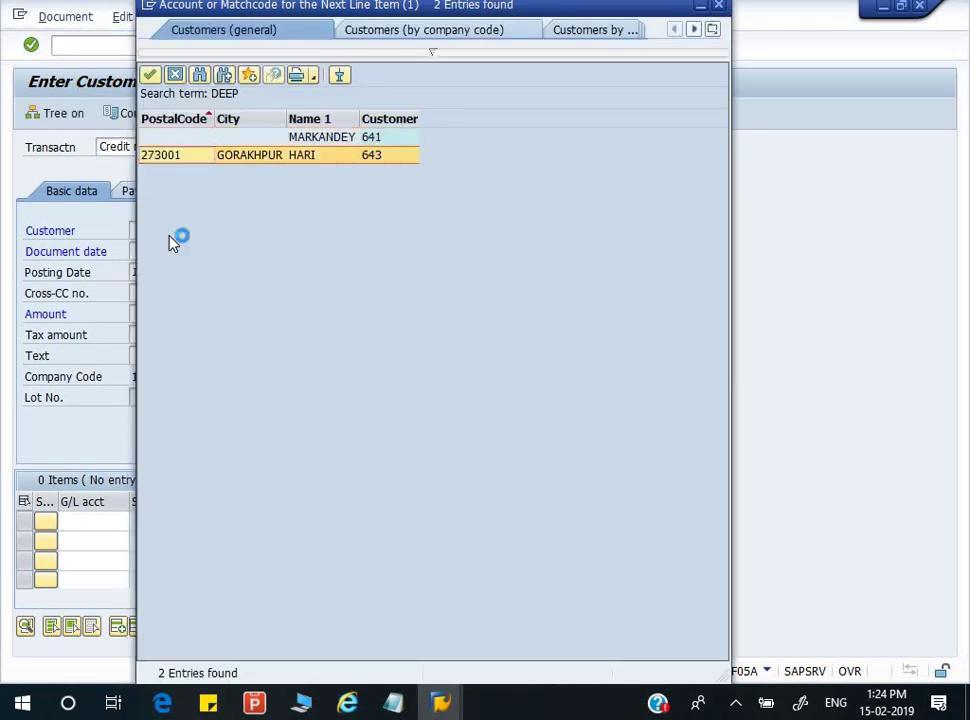
pyautogui.press('Return')
# - Enter document date 15.02.2019, amount 200, and calculate tax with code O0
pyautogui.press('Tab')
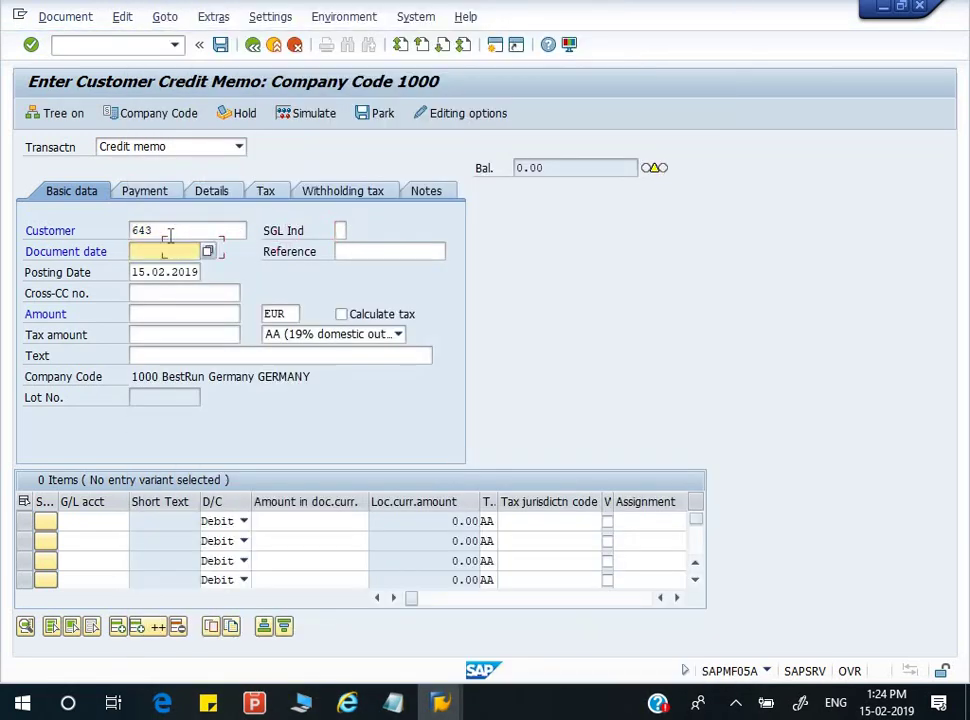
pyautogui.write('15.02.2019')
pyautogui.press('Tab')
pyautogui.press('Tab')
pyautogui.press('Tab')
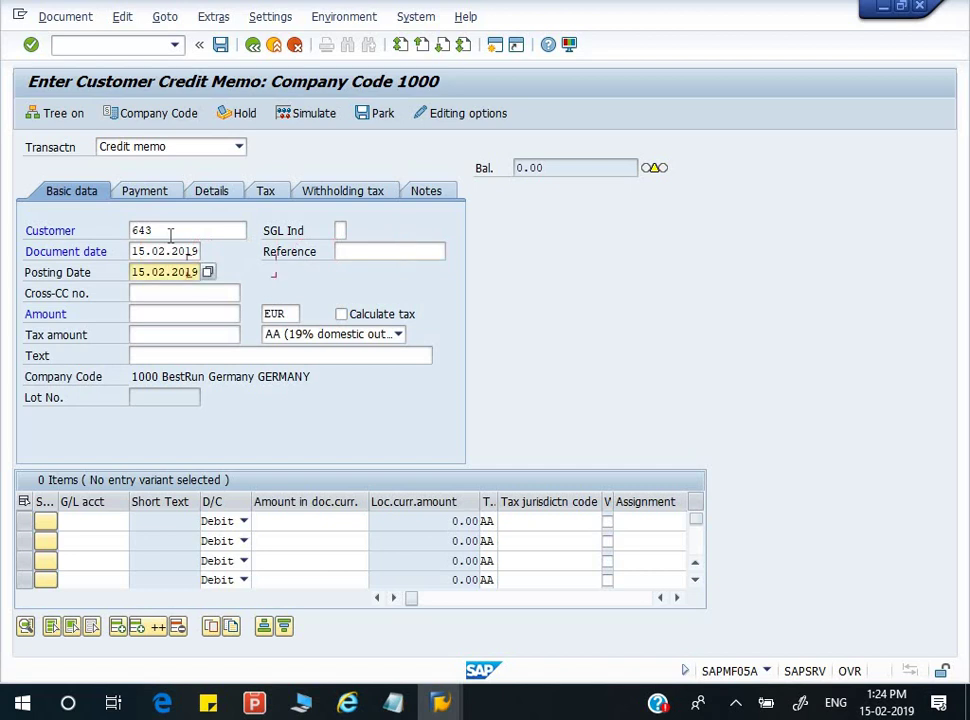
pyautogui.press('Tab')
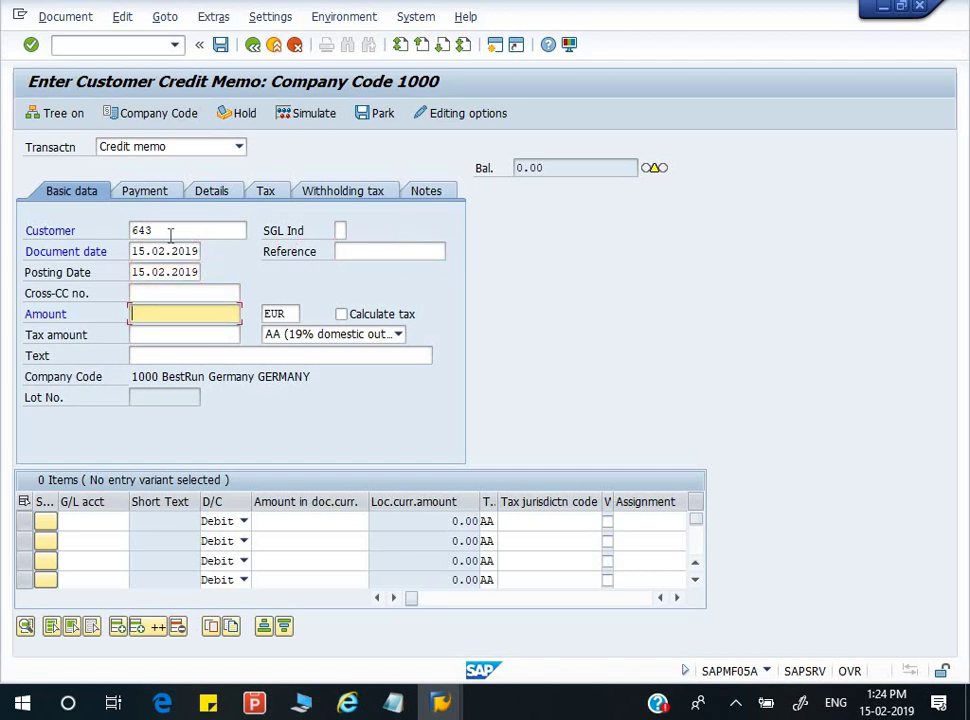
pyautogui.write('200')
pyautogui.press('Tab')
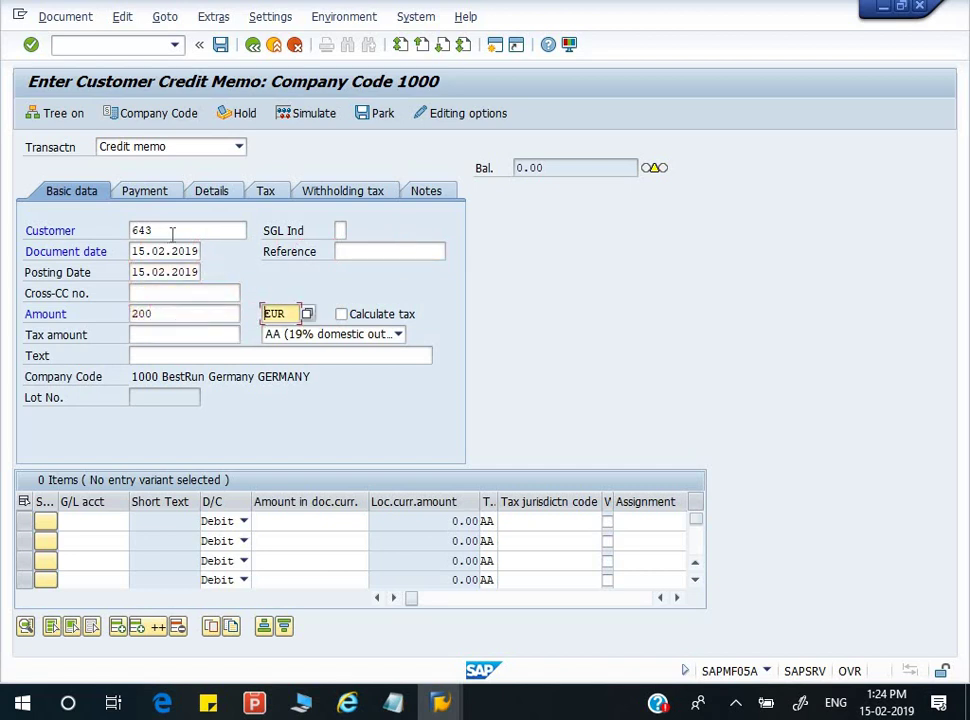
pyautogui.click(341, 314)
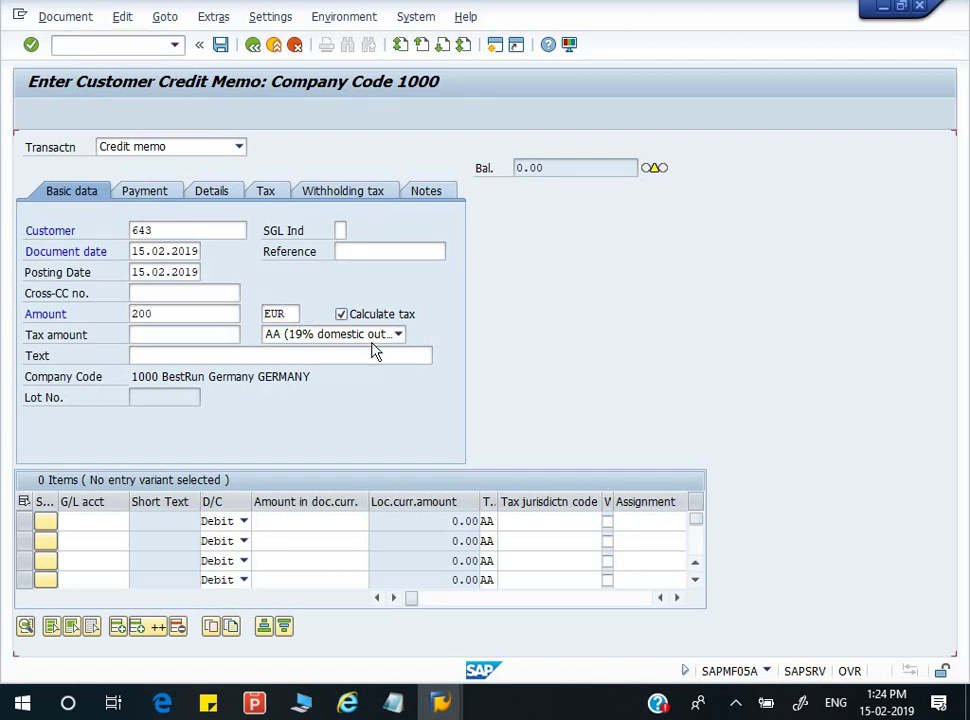
pyautogui.click(398, 334)
pyautogui.click(320, 349)
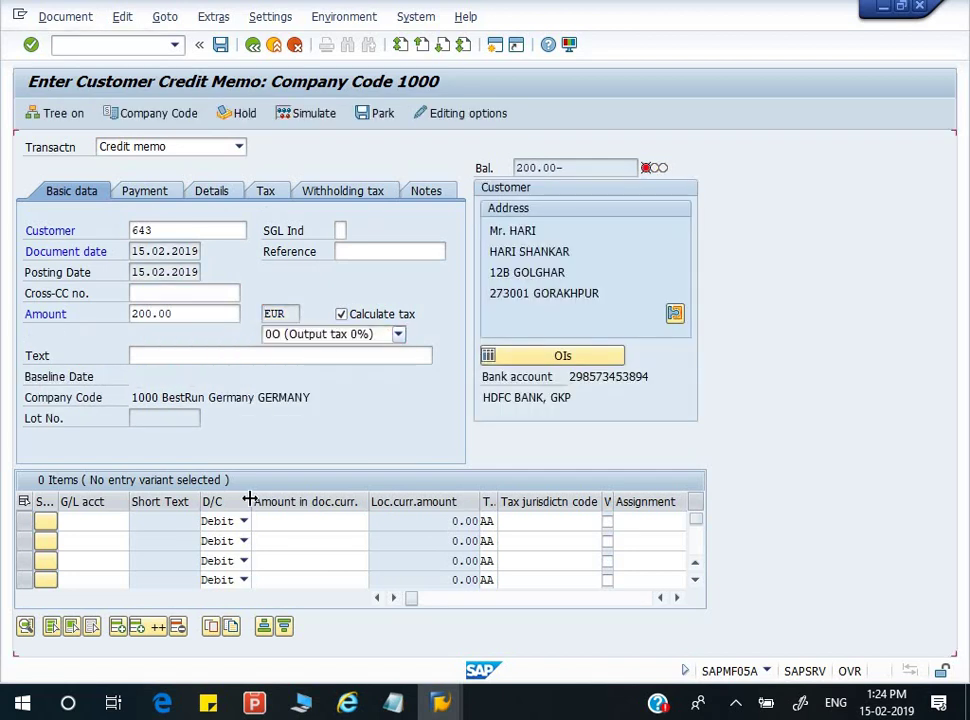
# - Add a line on G/L account 800200 with baseline date 15.02.2019
pyautogui.click(102, 524)
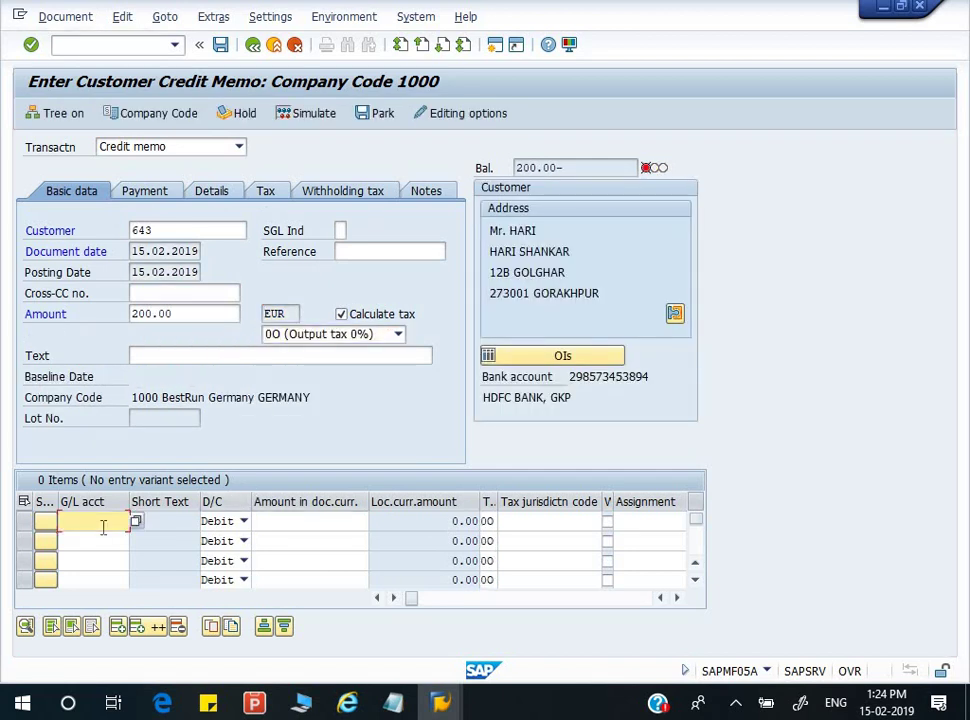
pyautogui.write('800200')
pyautogui.press('Return')
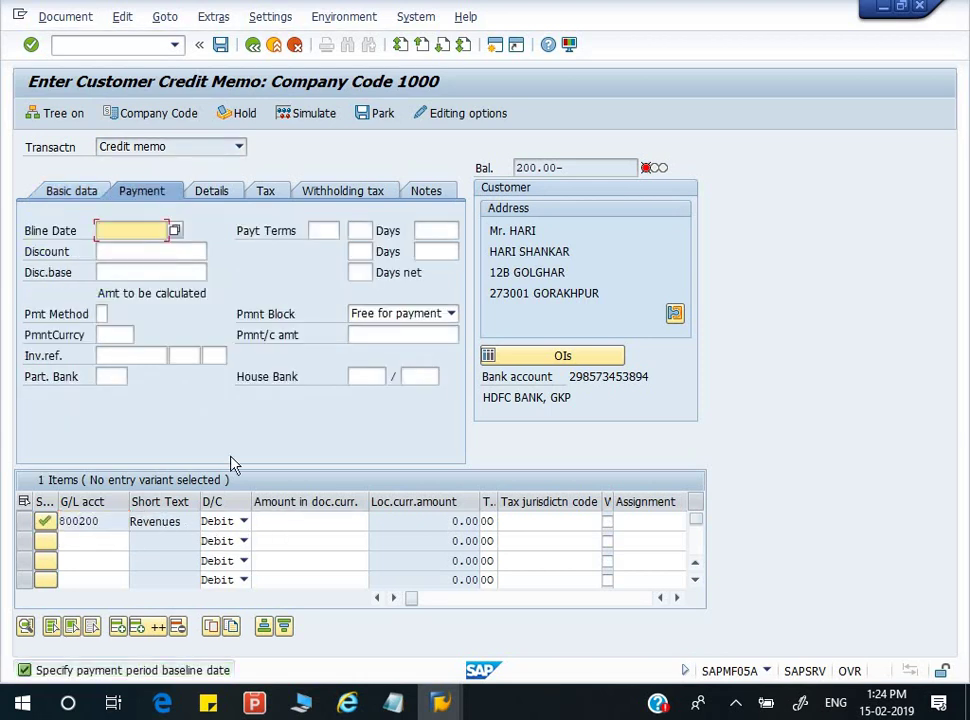
pyautogui.write('15.')
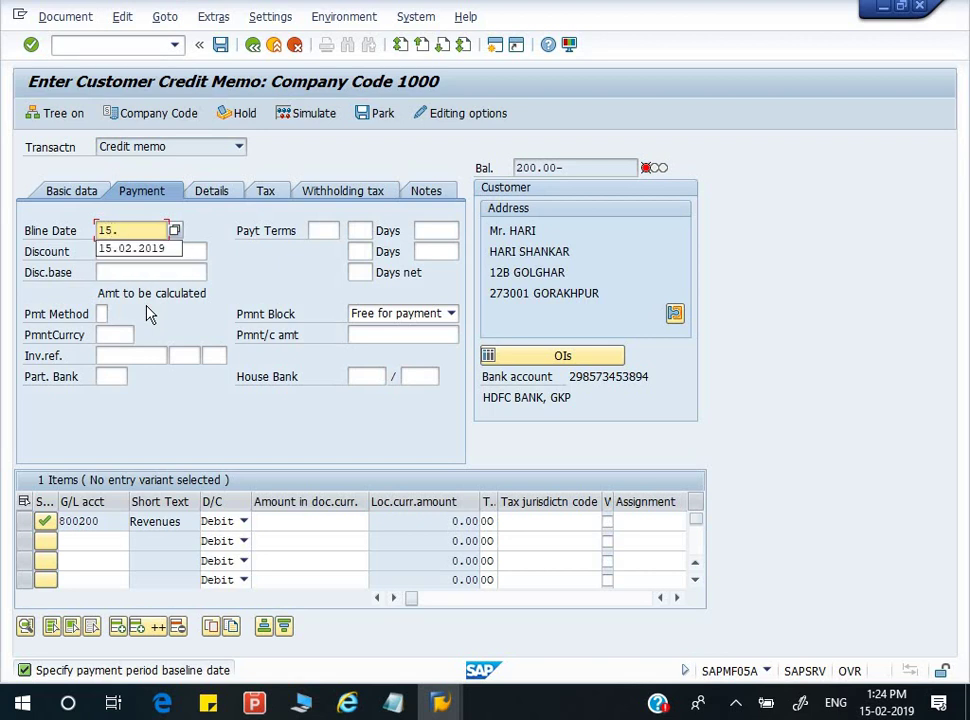
pyautogui.press('Down')
pyautogui.press('Return')
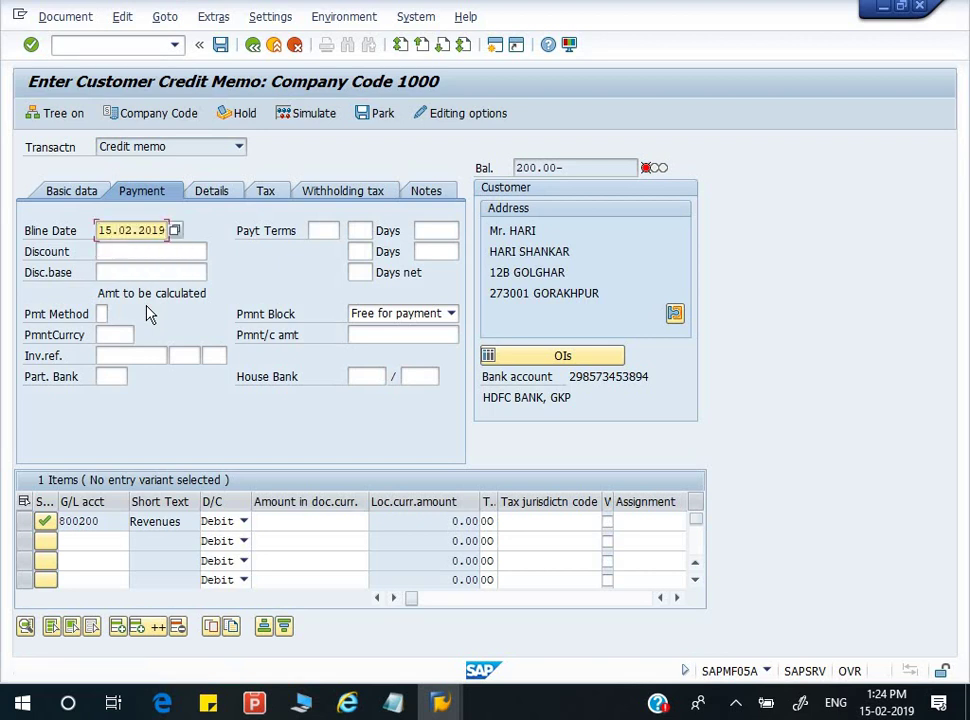
pyautogui.press('Return')
# - Confirm the 200.00 line amount and post the credit memo
pyautogui.click(305, 527)
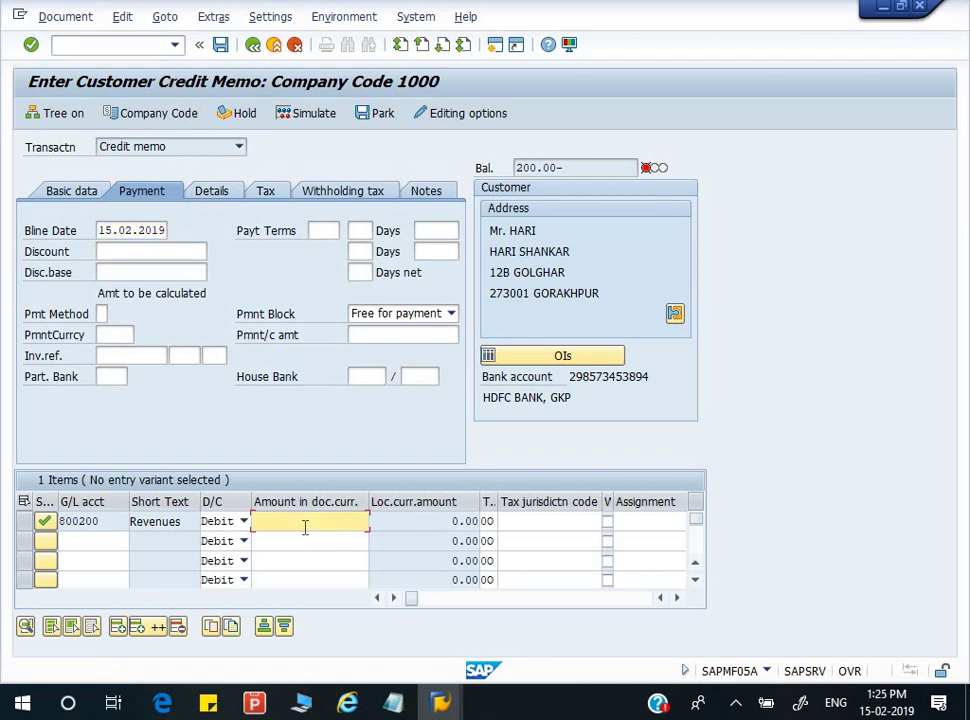
pyautogui.press('Return')
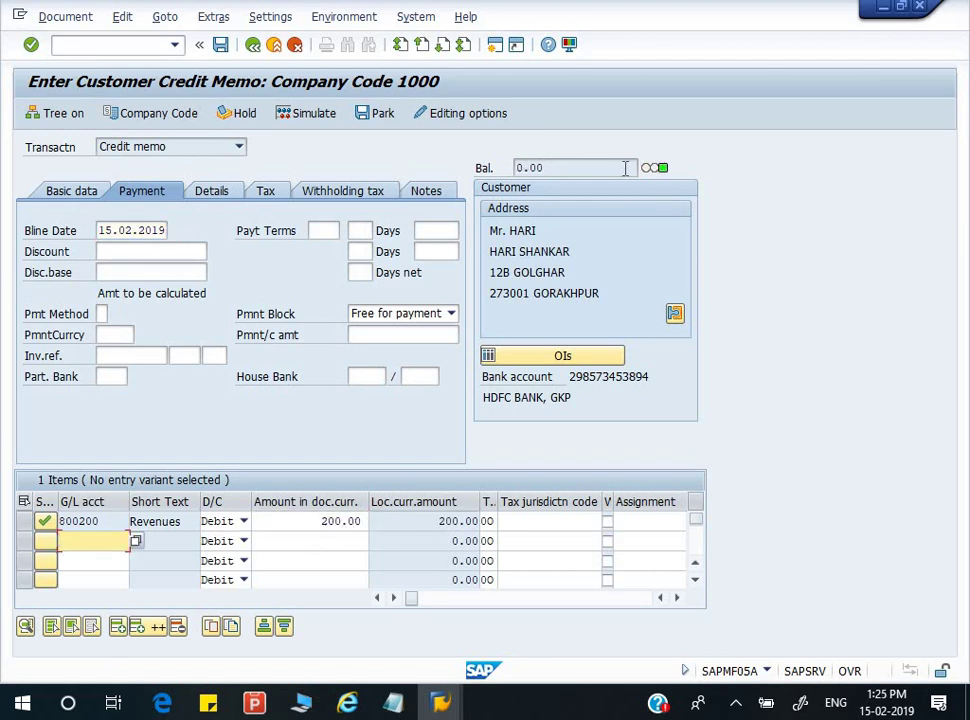
pyautogui.click(221, 44)
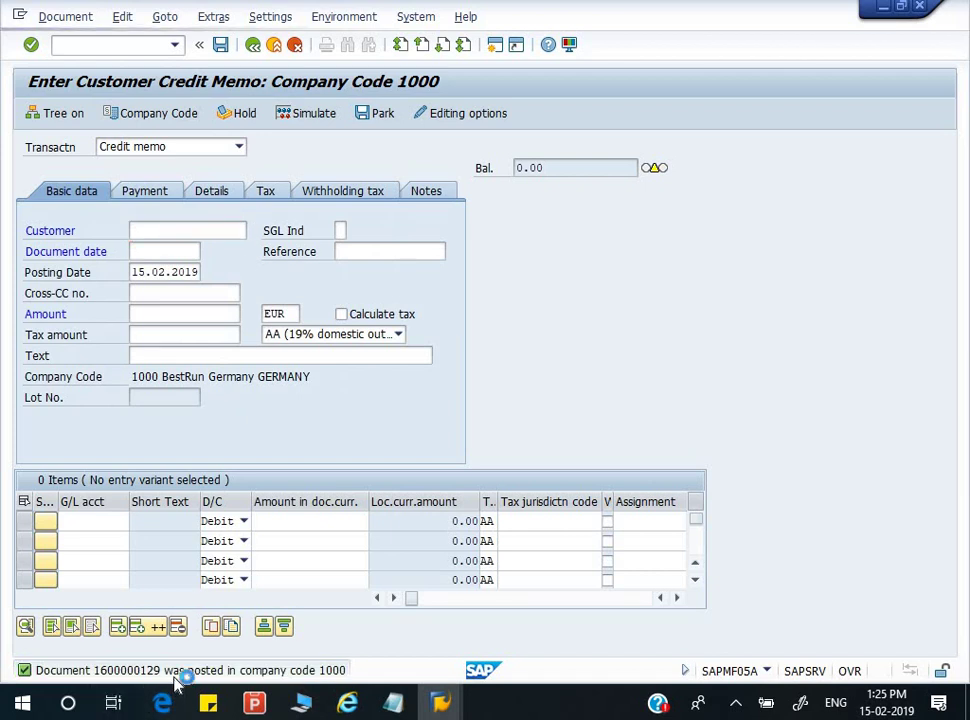
pyautogui.doubleClick(173, 673)
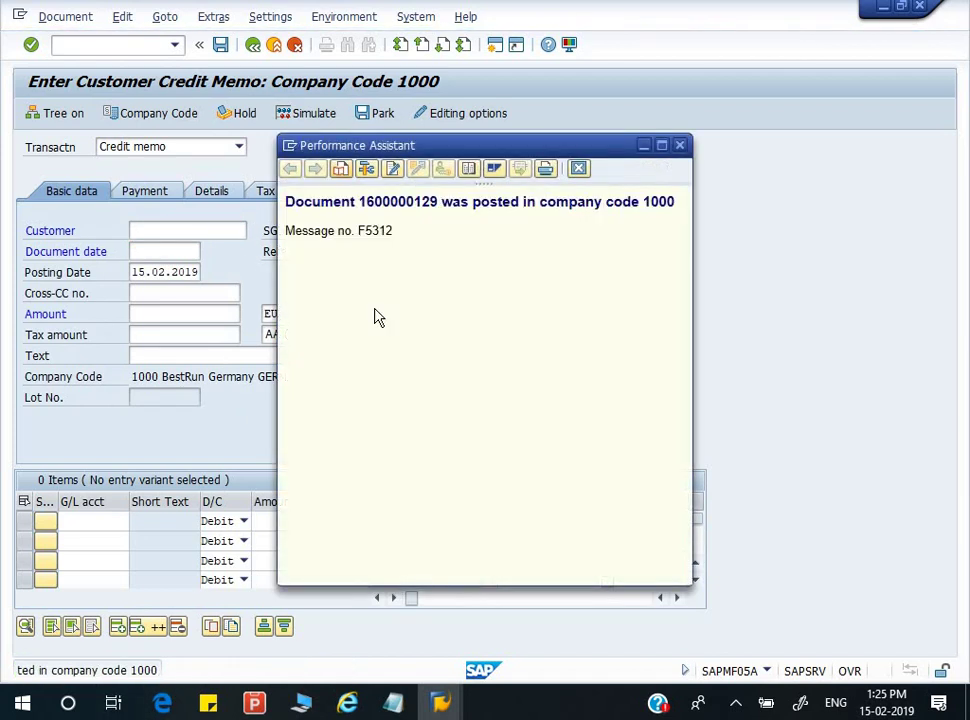
pyautogui.tripleClick(400, 205)
pyautogui.hotkey('ctrl', 'c')
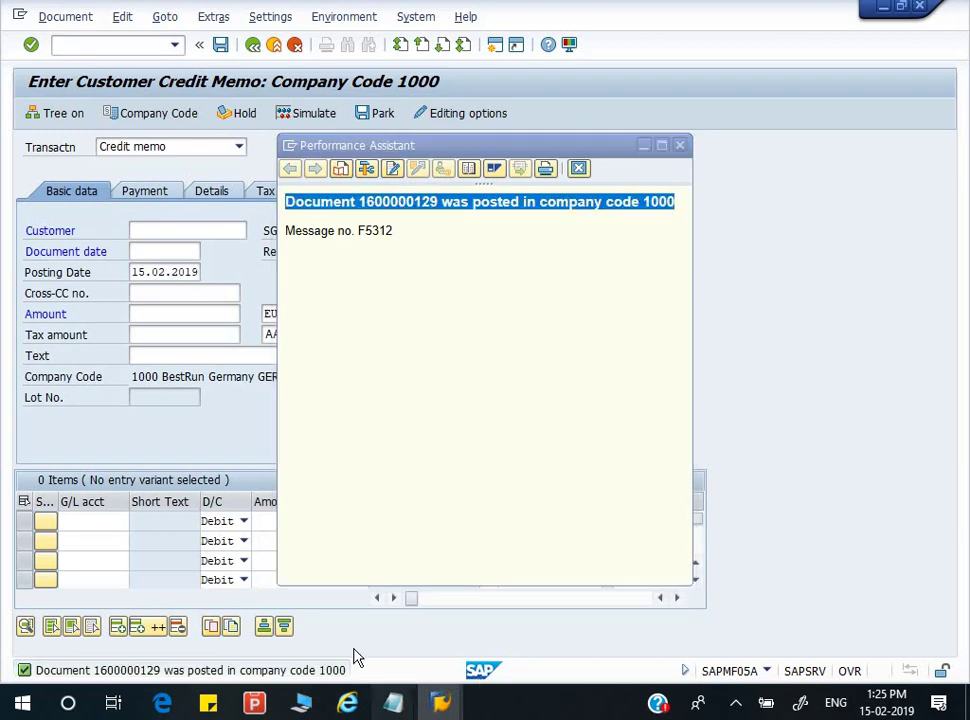
pyautogui.click(393, 703)
pyautogui.click(430, 624)
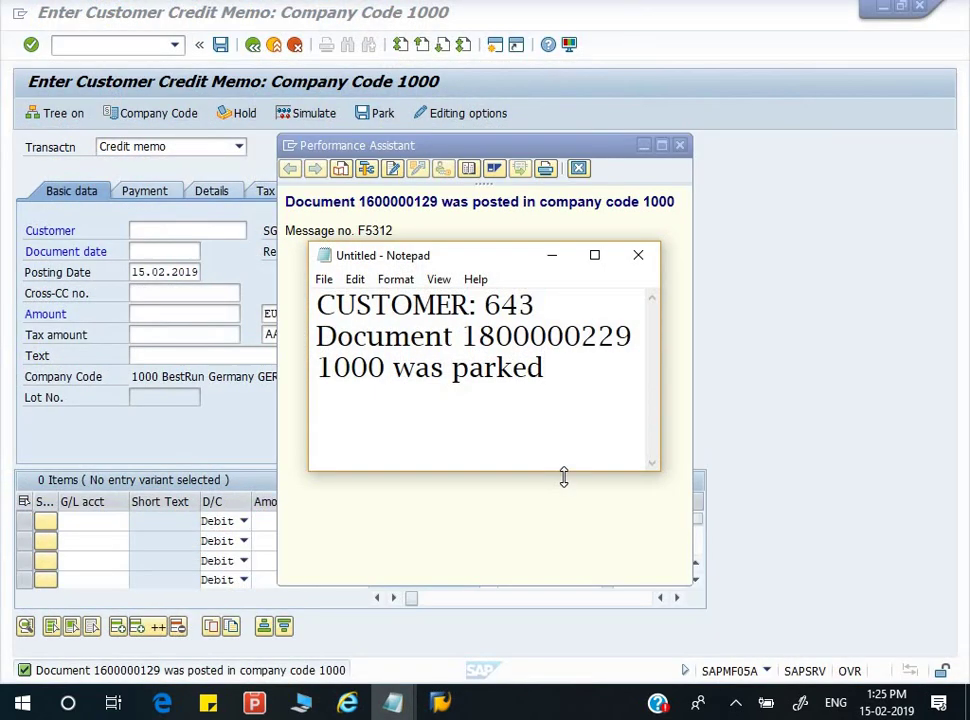
pyautogui.hotkey('ctrl', 'v')
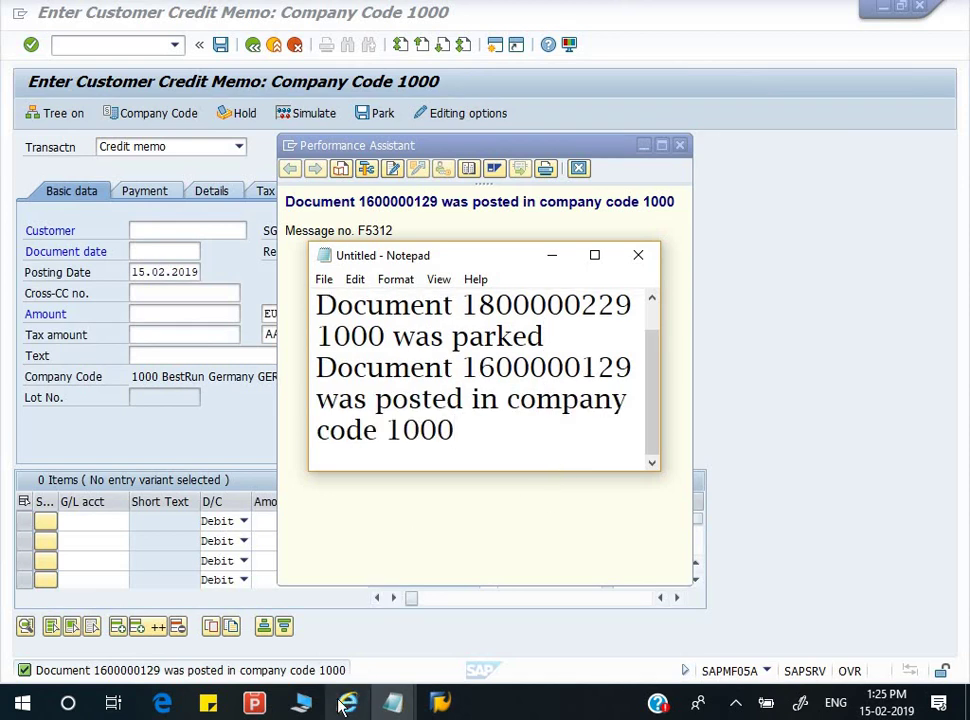
pyautogui.click(440, 703)
pyautogui.click(435, 628)
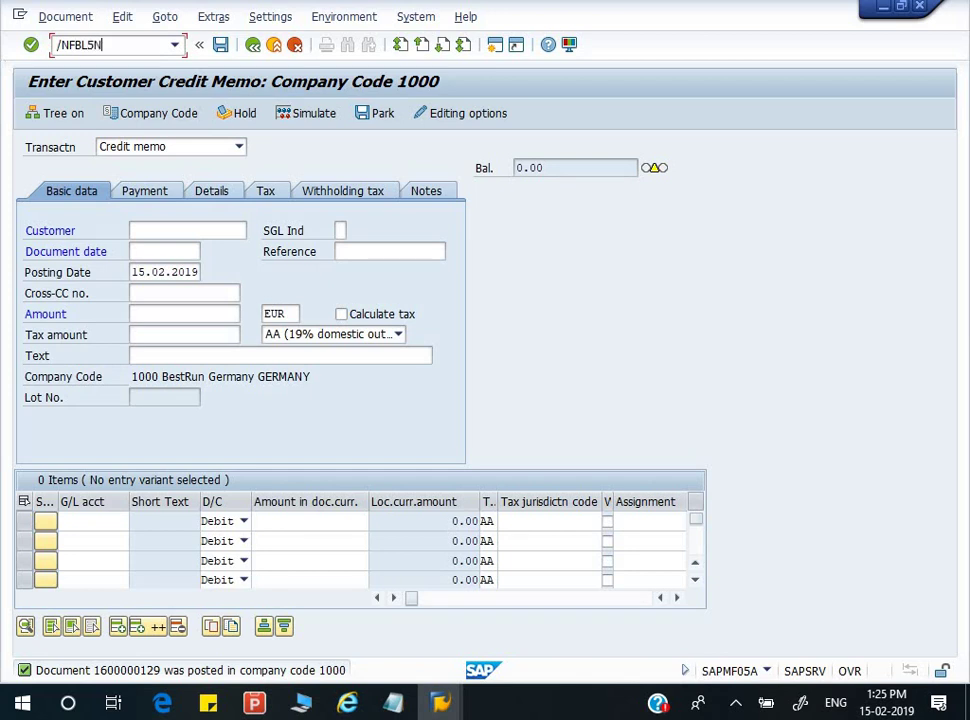
# - Run FBL5N and review the 2,000.00 invoice, 200.00- DG credit memo and 1,800.00 total
pyautogui.press('Return')
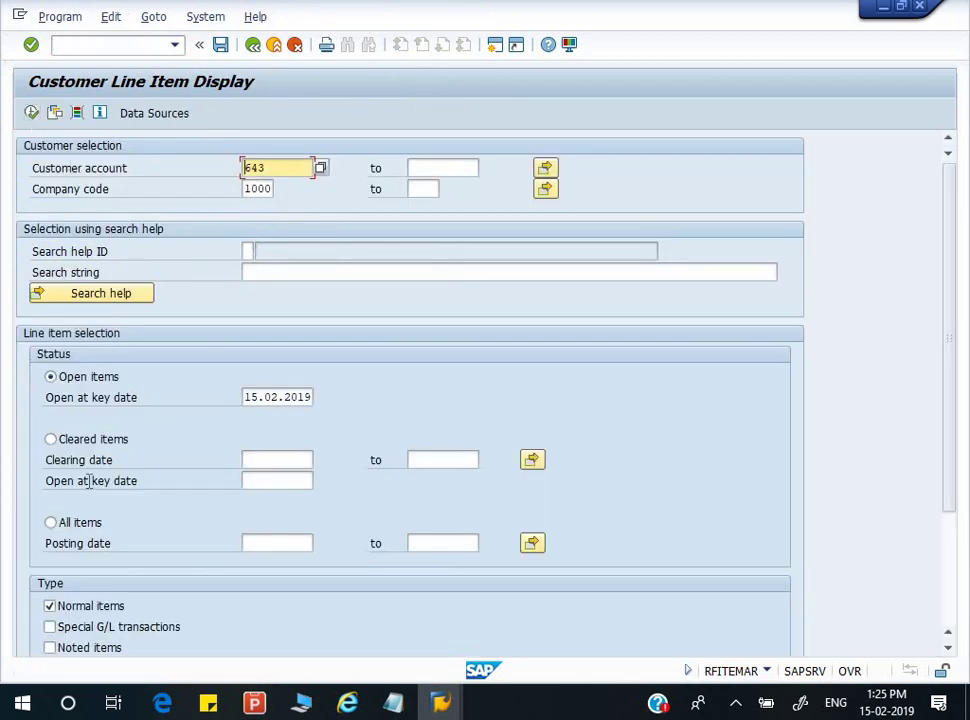
pyautogui.click(33, 113)
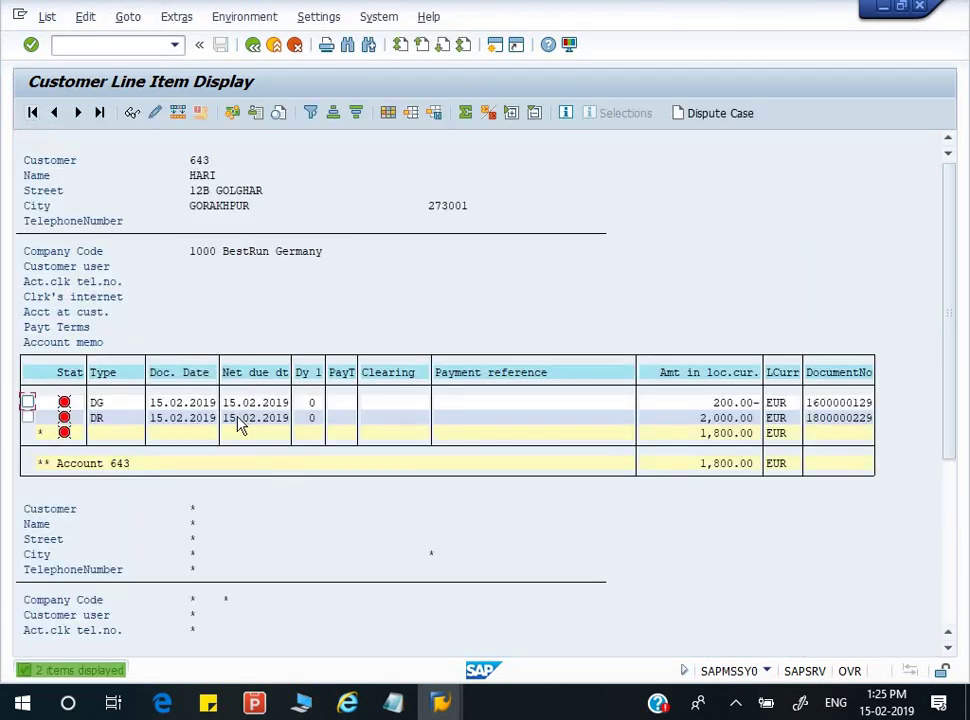
pyautogui.click(730, 404)
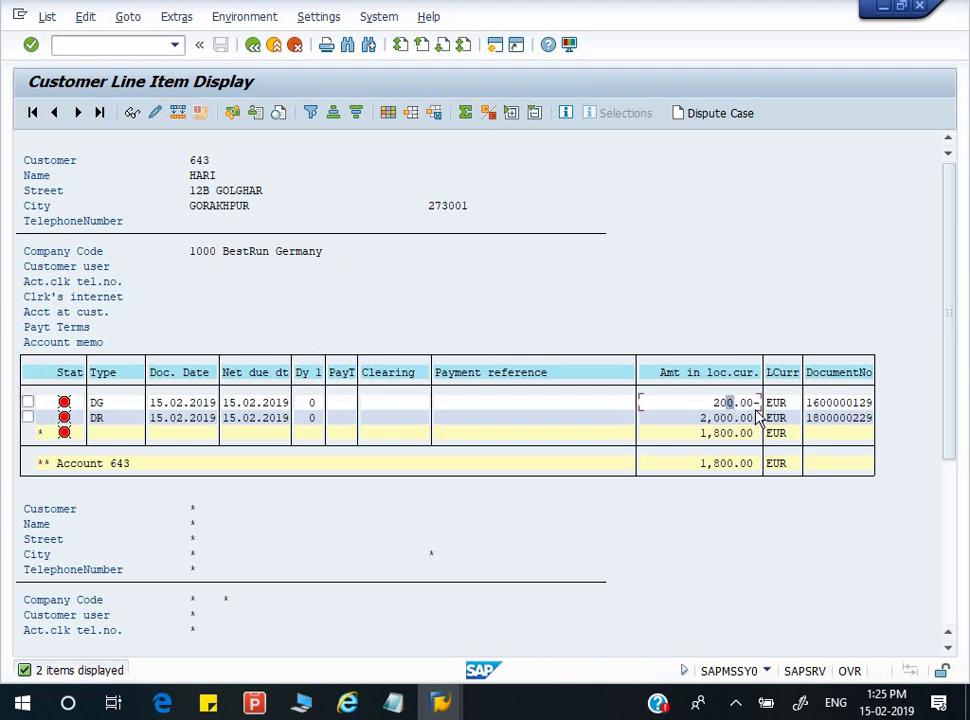
pyautogui.click(714, 419)
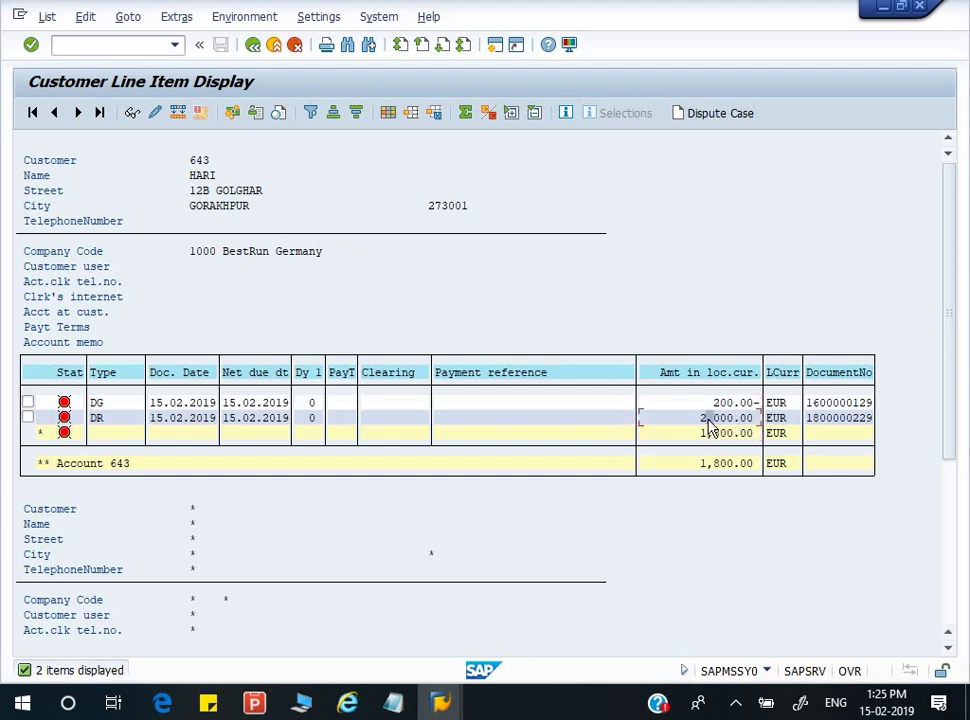
pyautogui.click(741, 405)
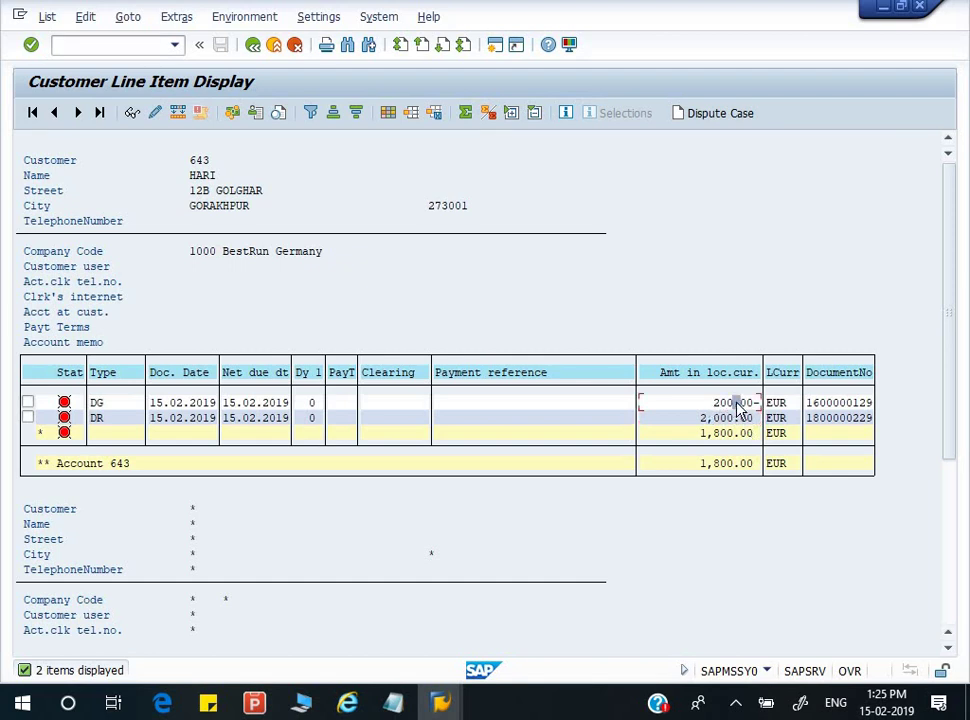
pyautogui.click(109, 406)
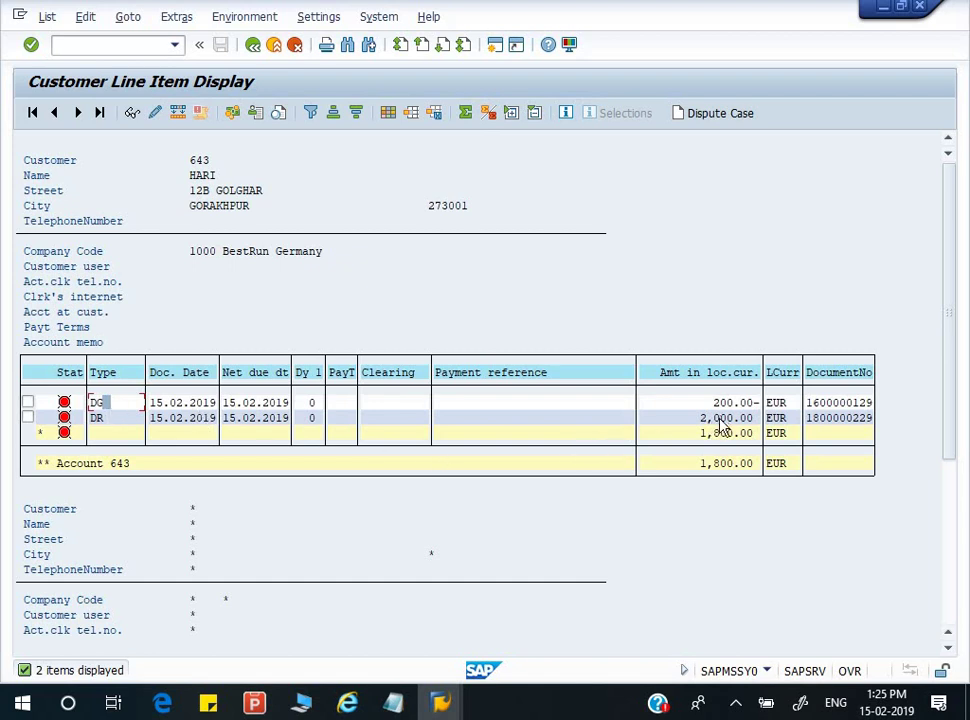
pyautogui.click(710, 465)
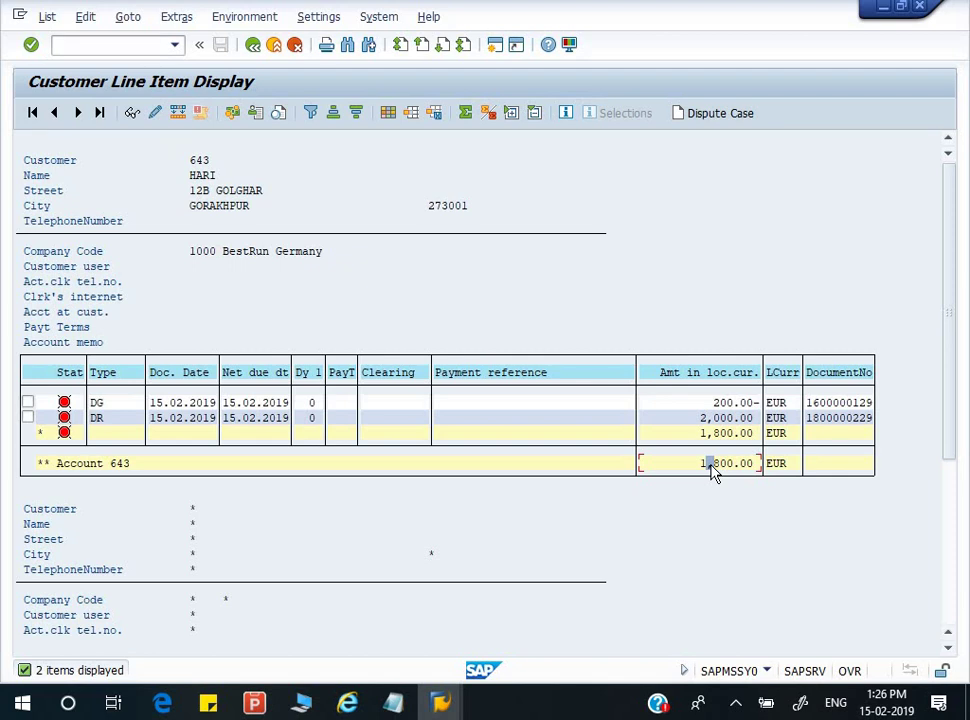
# - Check the F-28 customer payment step in the SAP Notes CUSTOMER list
pyautogui.hotkey('alt', 'Tab')
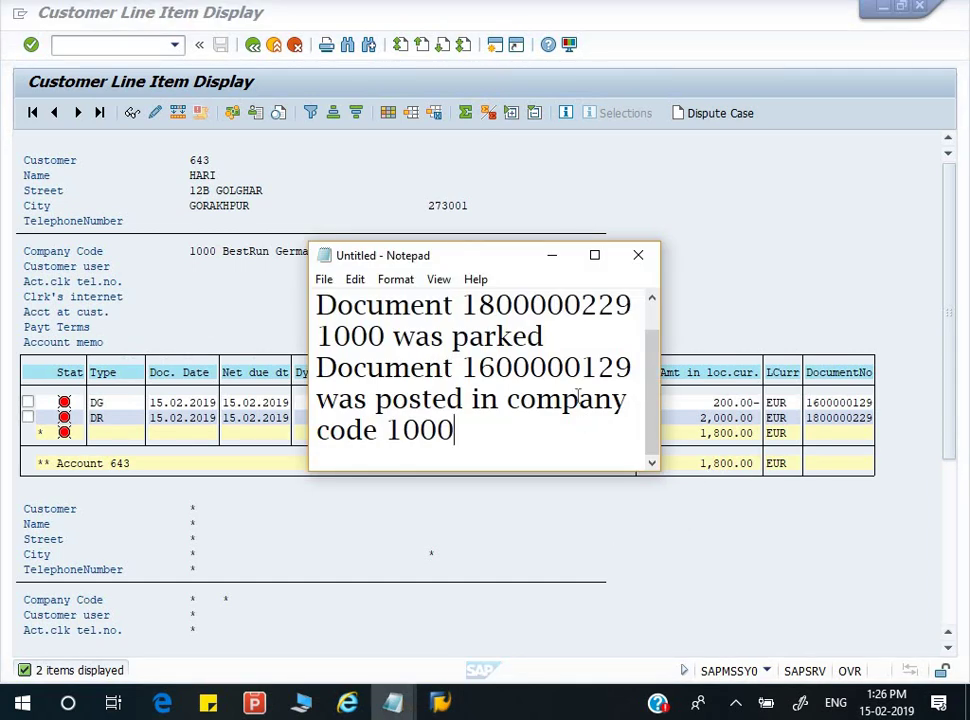
pyautogui.moveTo(393, 703)
pyautogui.click(316, 651)
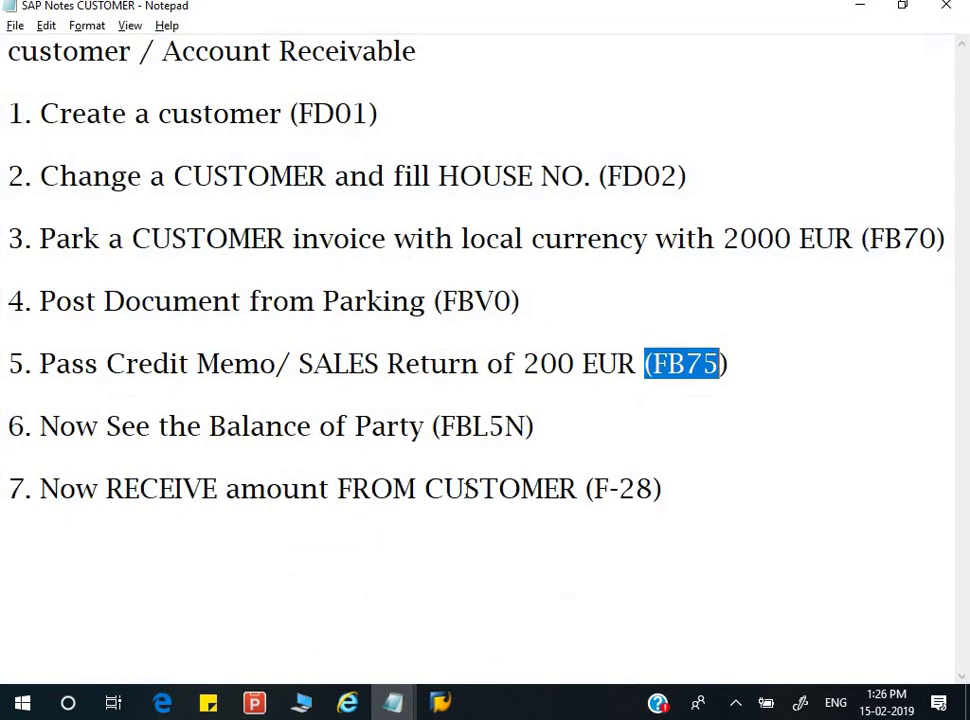
pyautogui.moveTo(443, 488); pyautogui.dragTo(665, 489)
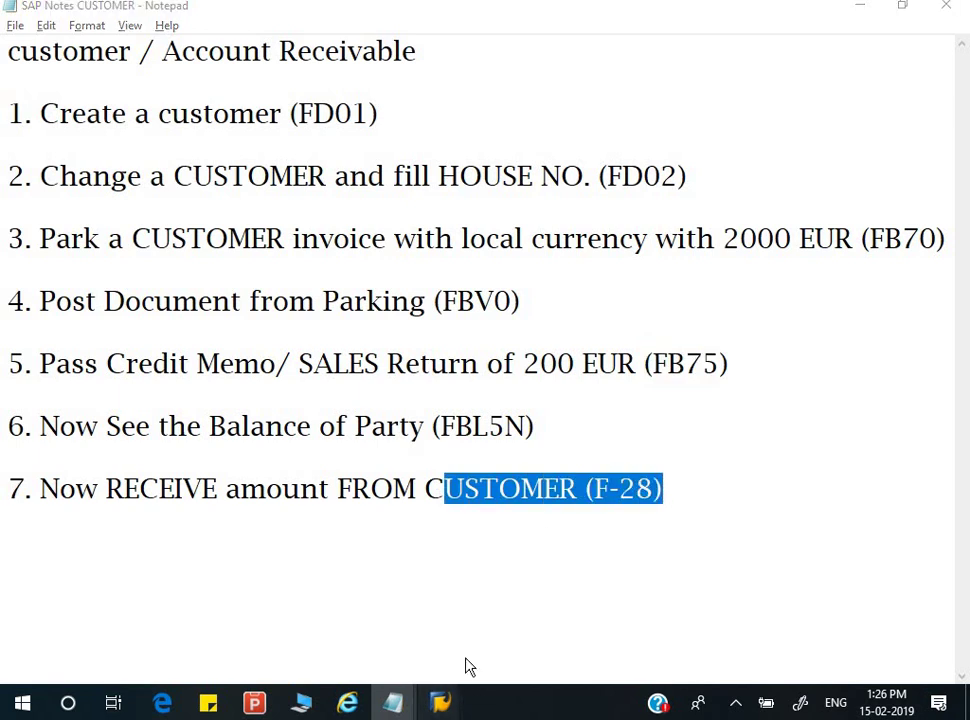
pyautogui.moveTo(440, 703)
pyautogui.click(481, 650)
# - Start transaction F-28 with document date 15.02.2019, type DZ and company code 1000
pyautogui.click(97, 52)
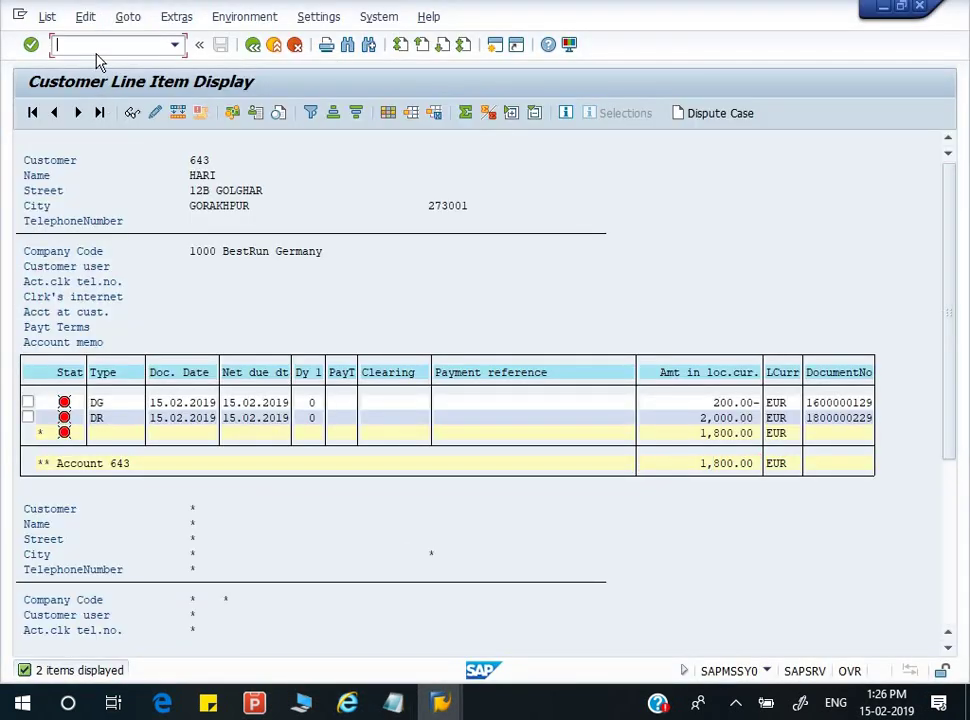
pyautogui.write('/NF-28')
pyautogui.press('Return')
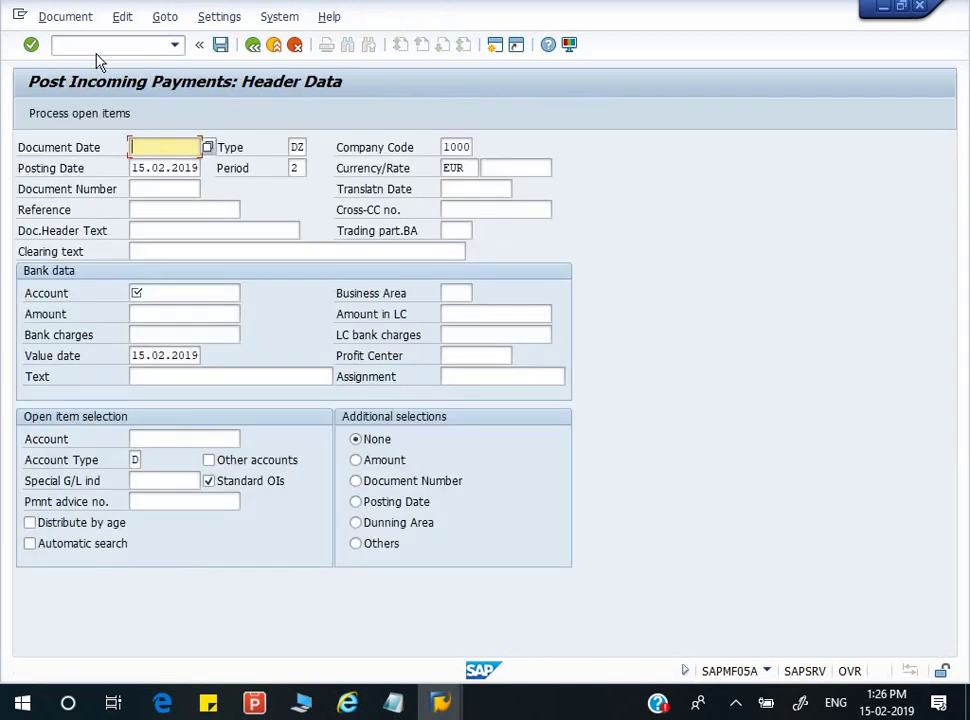
pyautogui.write('15')
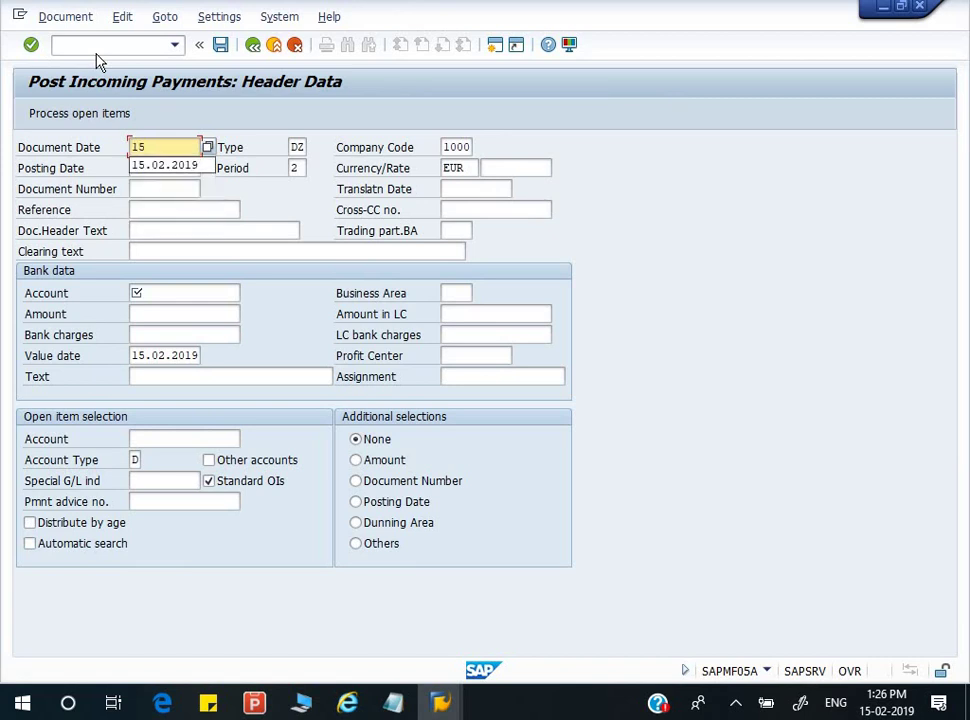
pyautogui.press('Down')
pyautogui.press('Return')
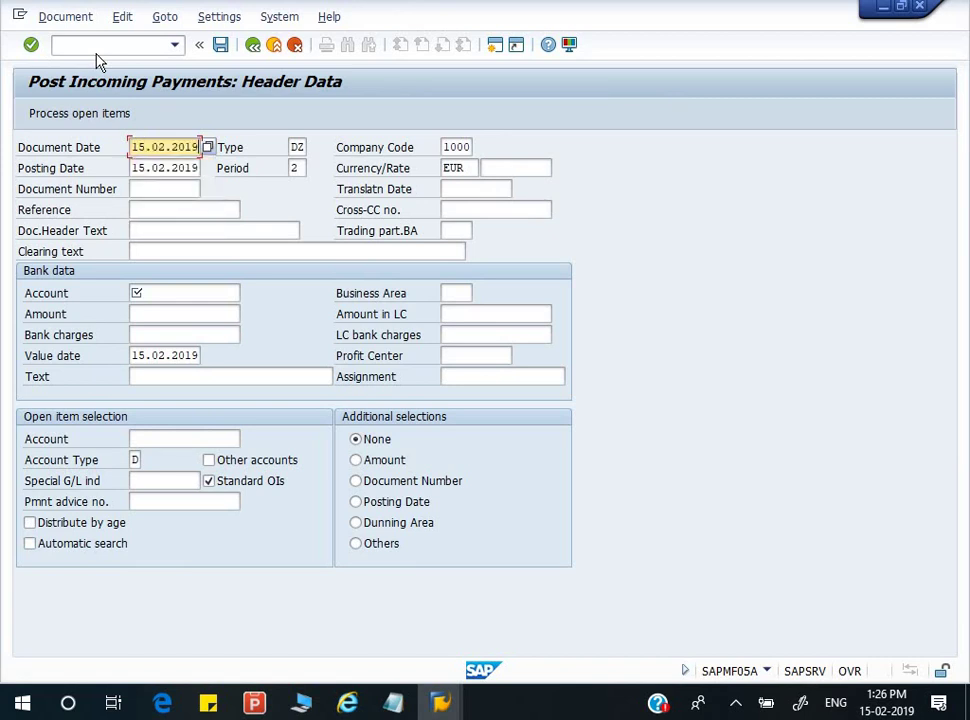
pyautogui.press('Tab')
pyautogui.press('Tab')
pyautogui.press('Tab')
pyautogui.press('Tab')
pyautogui.press('Tab')
pyautogui.press('Tab')
pyautogui.press('Tab')
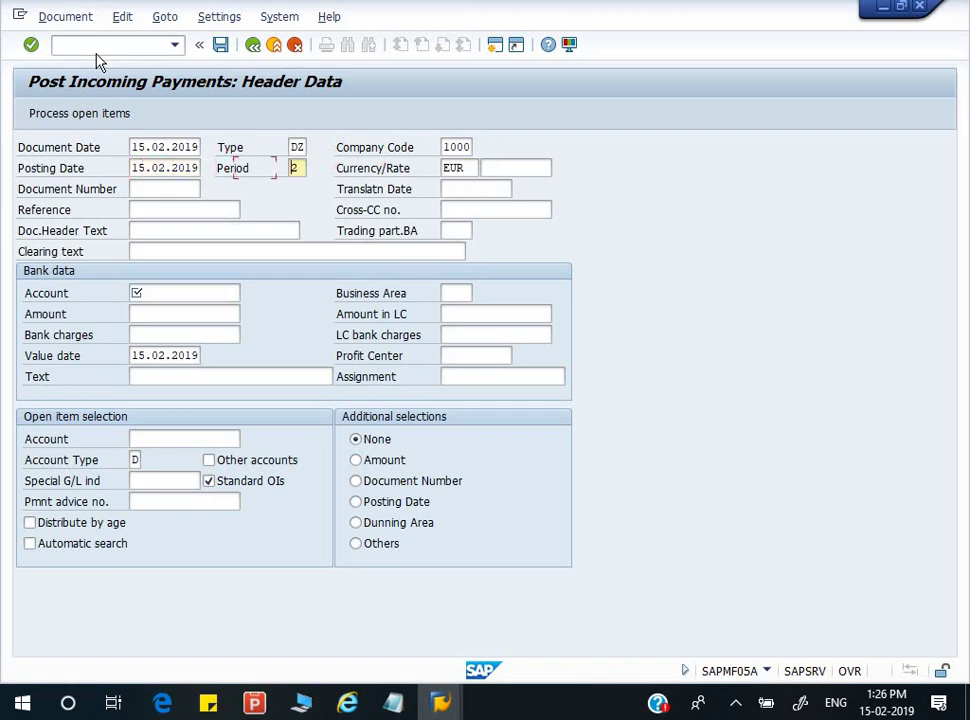
pyautogui.press('Tab')
pyautogui.press('Tab')
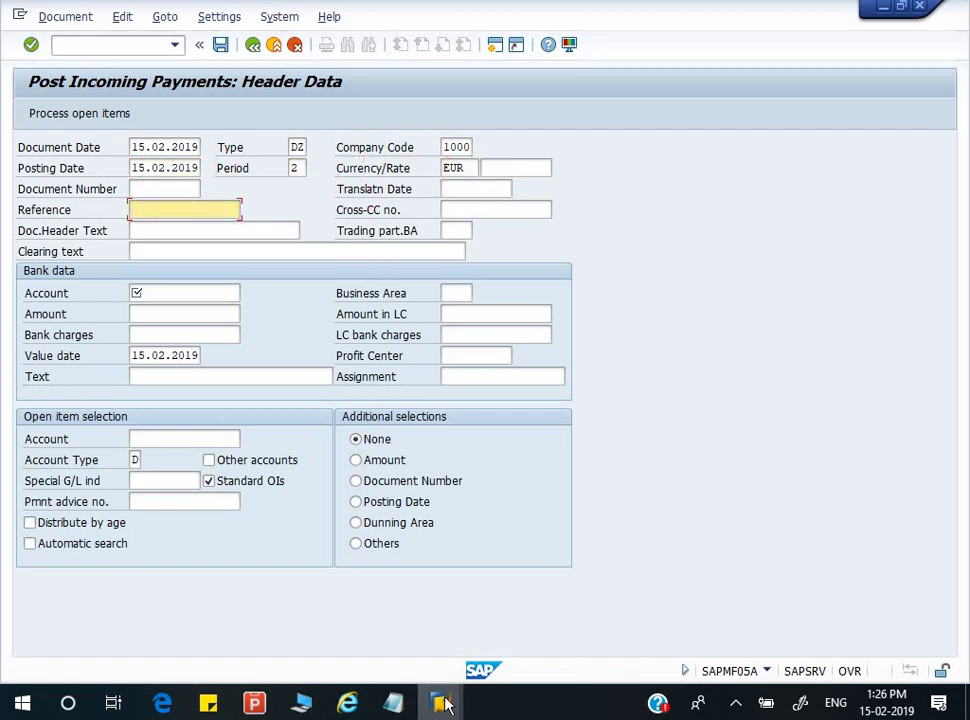
pyautogui.moveTo(393, 703)
pyautogui.click(490, 600)
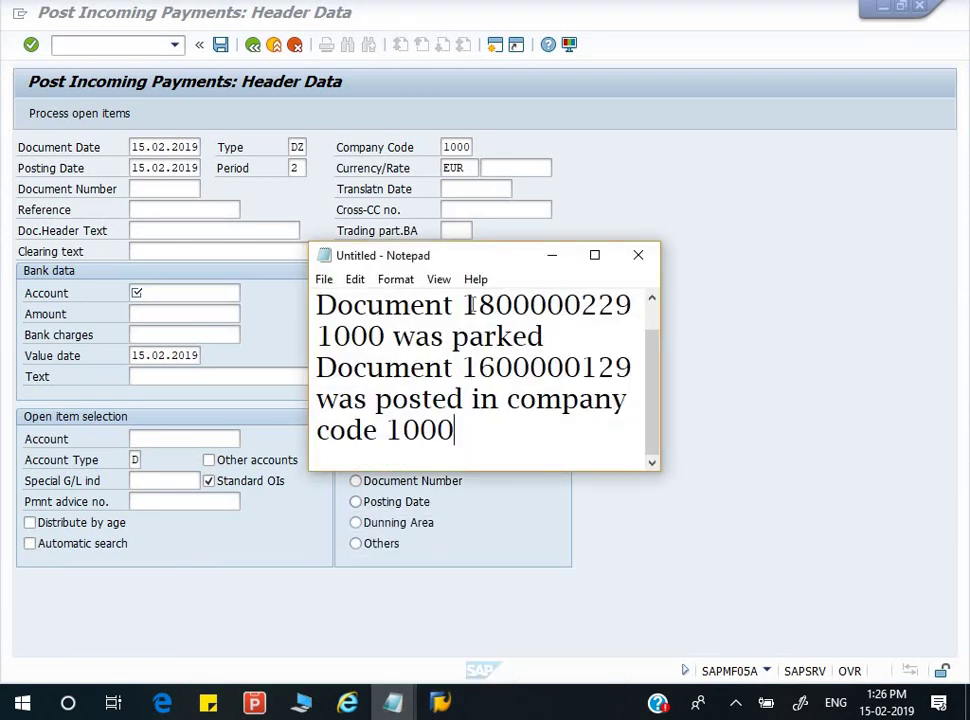
pyautogui.moveTo(469, 303); pyautogui.dragTo(585, 302)
pyautogui.moveTo(466, 303); pyautogui.dragTo(633, 303)
pyautogui.hotkey('ctrl', 'c')
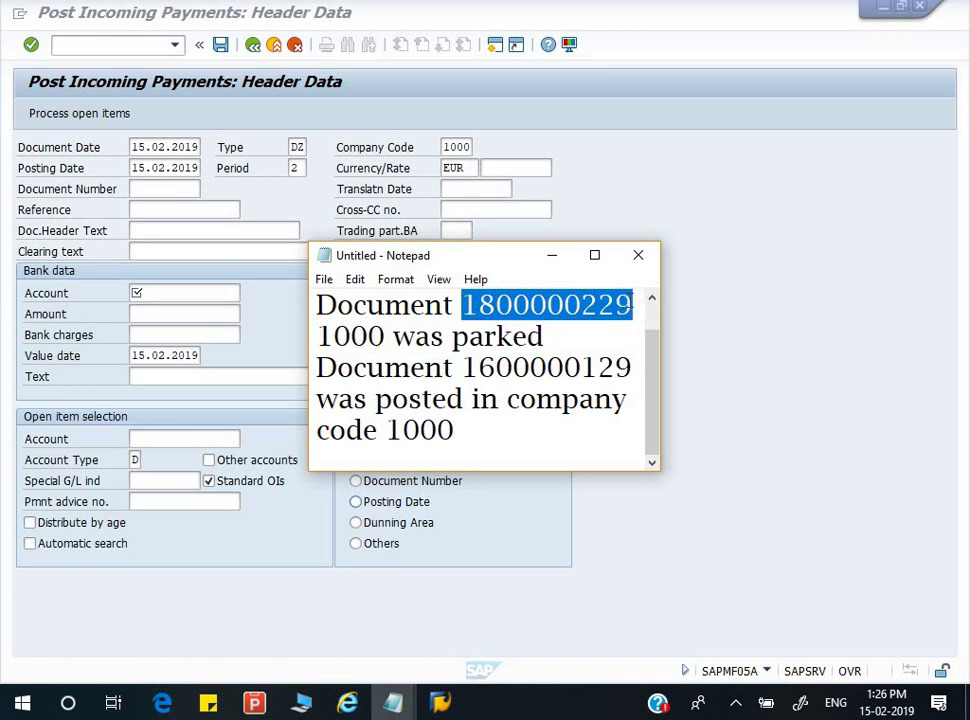
pyautogui.moveTo(440, 703)
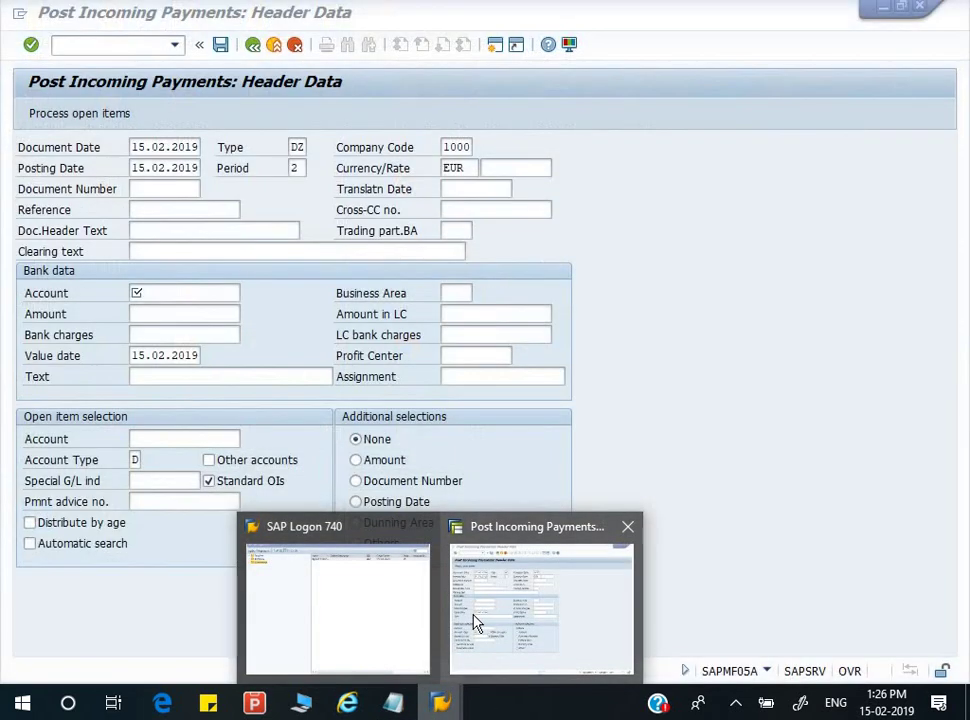
pyautogui.click(475, 622)
pyautogui.hotkey('ctrl', 'v')
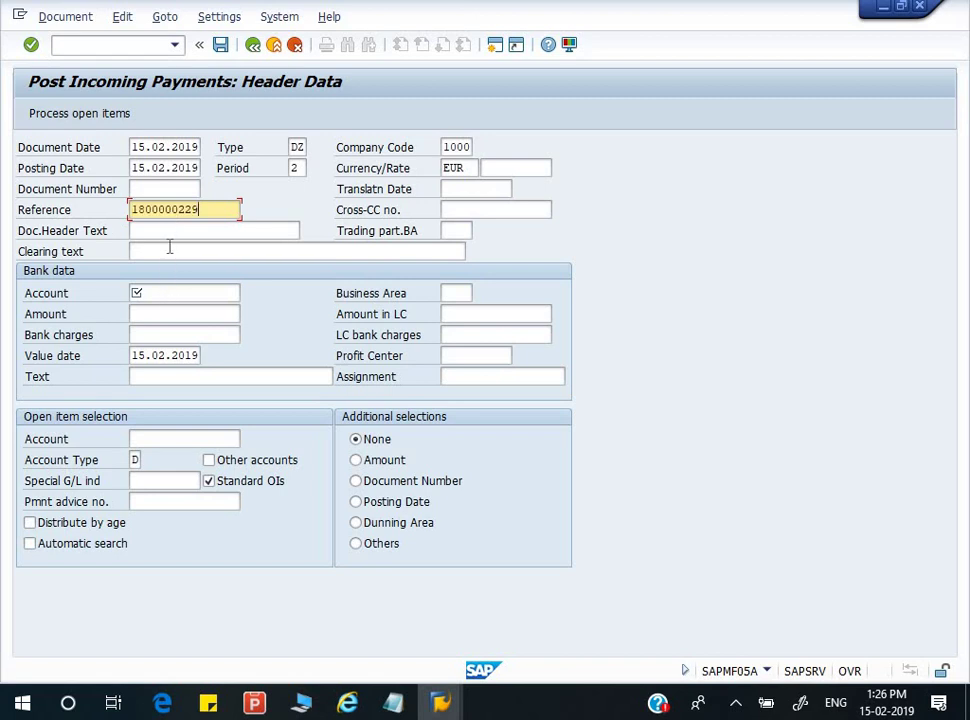
pyautogui.click(169, 250)
pyautogui.click(173, 229)
pyautogui.click(173, 251)
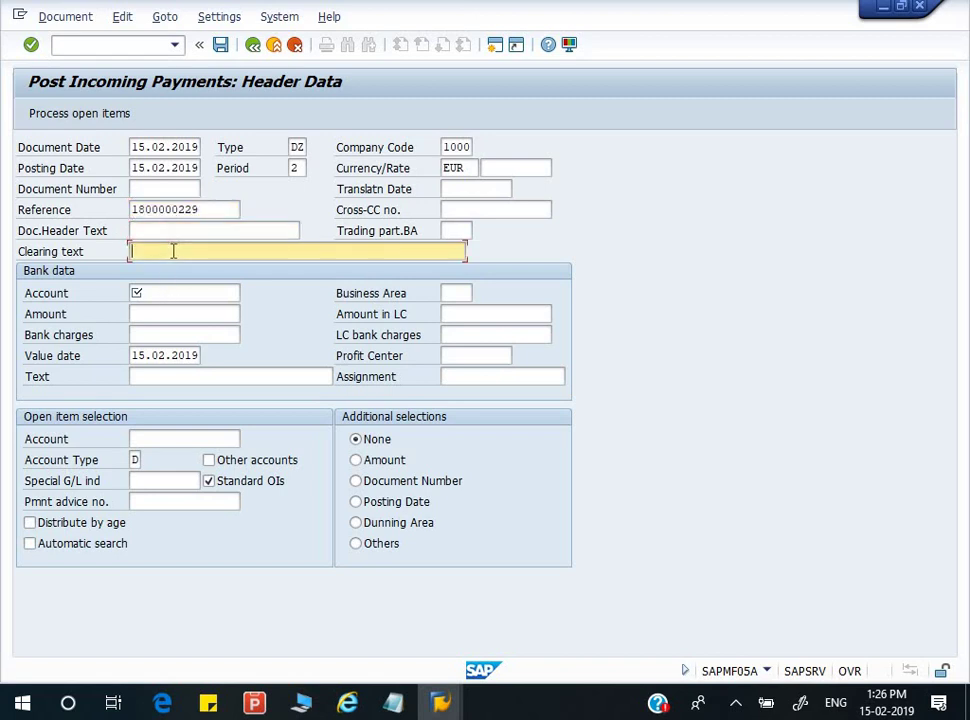
pyautogui.click(132, 230)
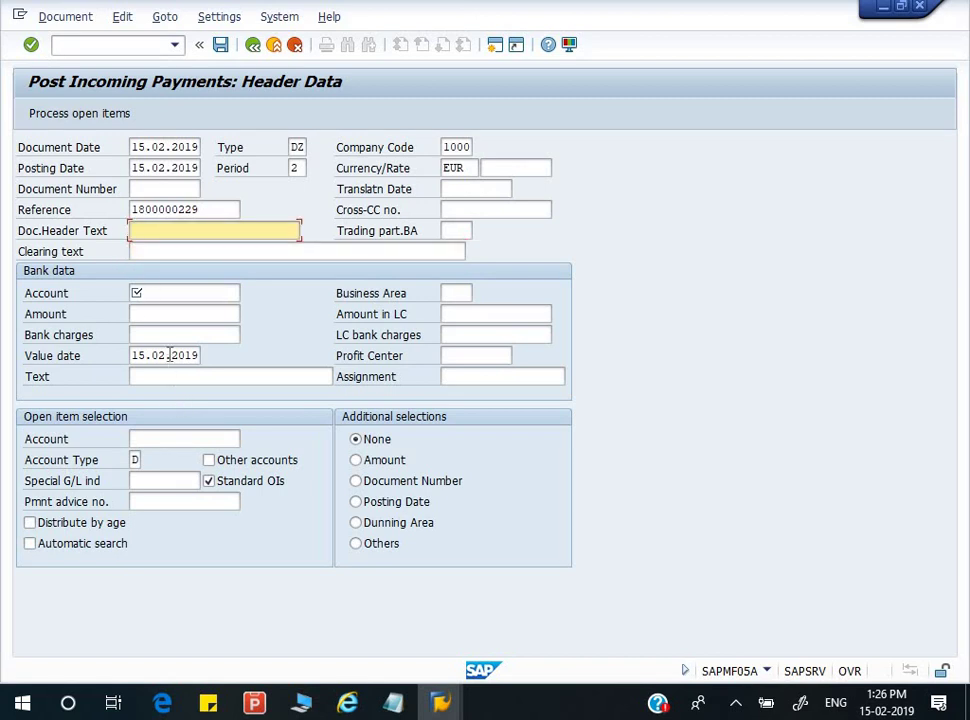
pyautogui.click(177, 291)
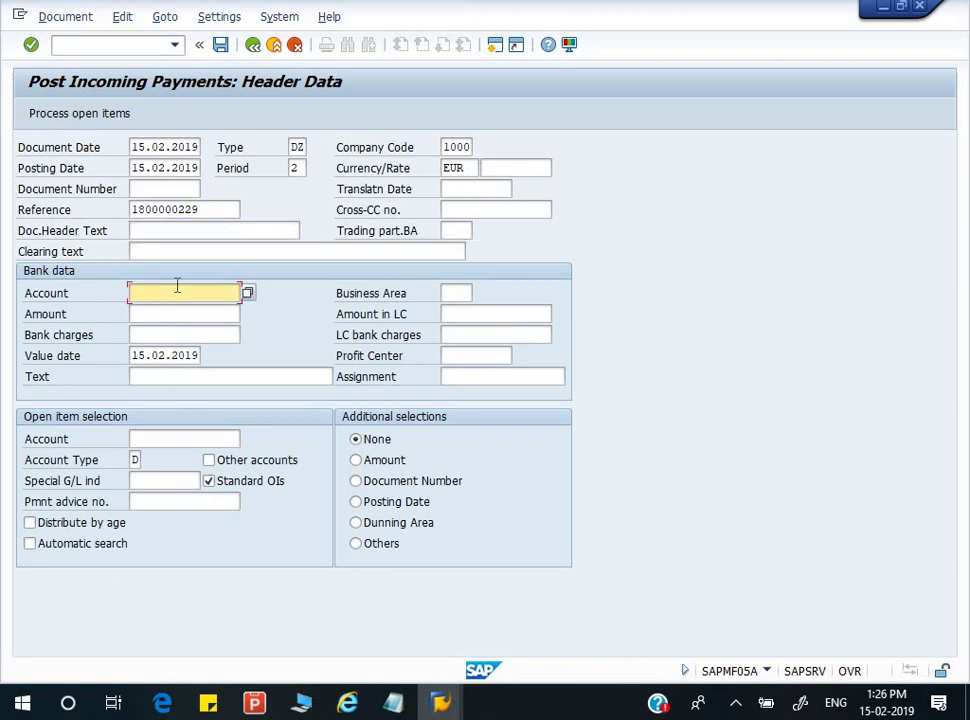
# - Search G/L accounts matching *BANK* and pick 113102, Deutsche Bank domestic bank transfers
pyautogui.click(248, 294)
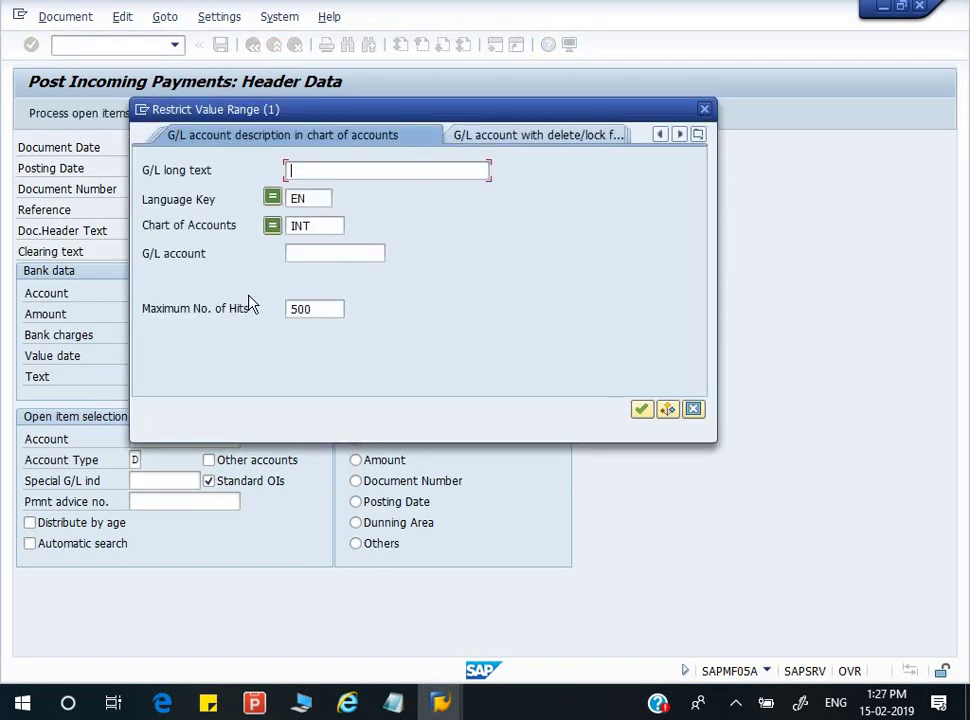
pyautogui.write('*BANK*')
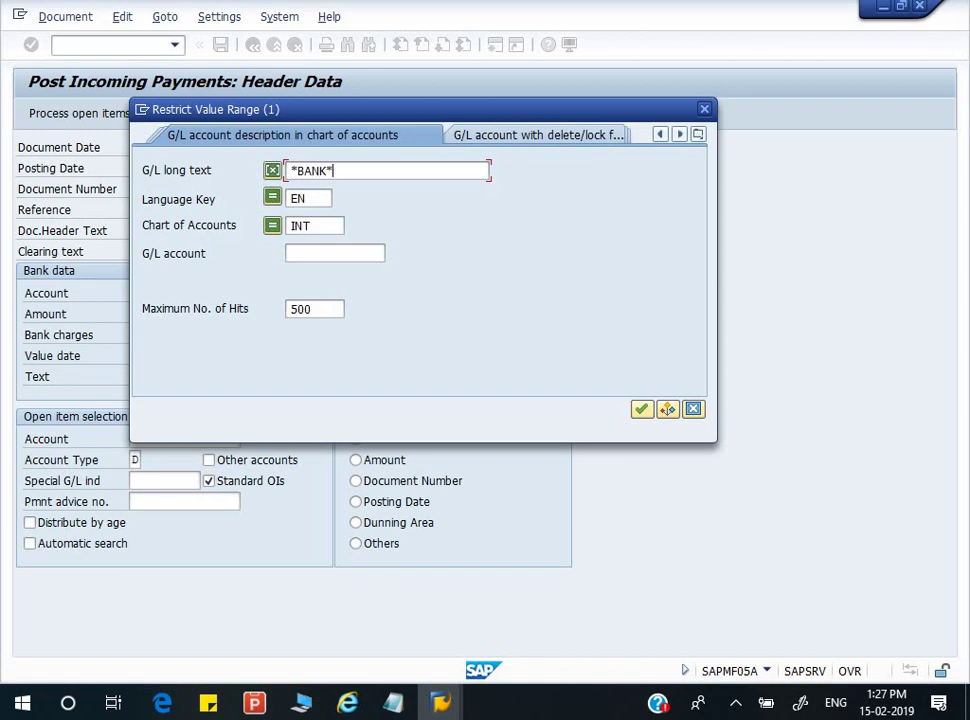
pyautogui.press('Return')
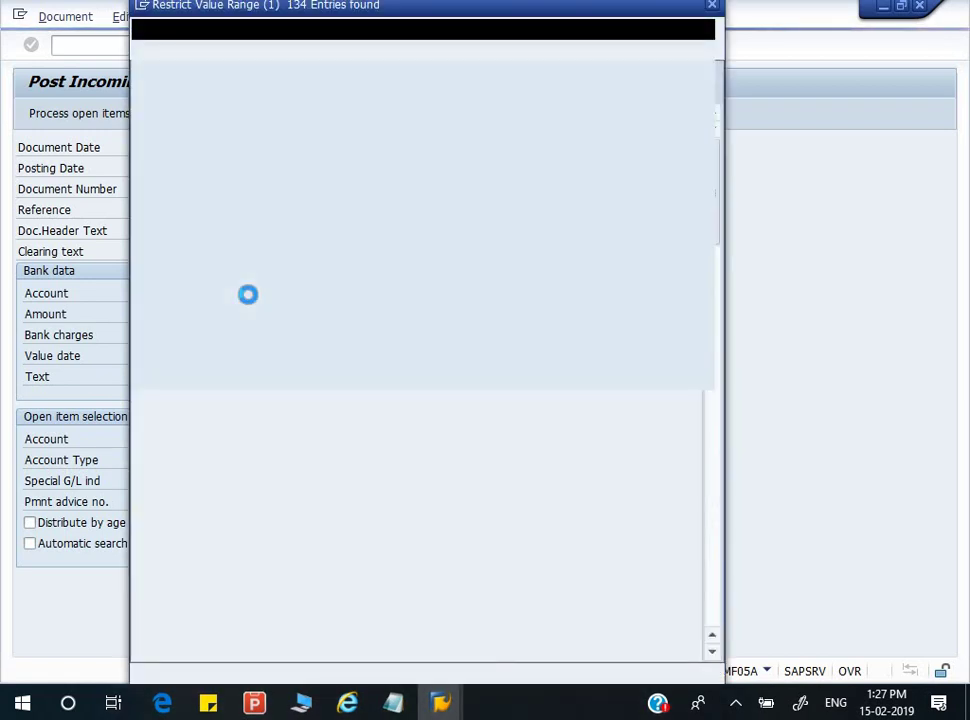
pyautogui.press('Down')
pyautogui.press('Down')
pyautogui.press('Down')
pyautogui.press('Down')
pyautogui.press('Down')
pyautogui.press('Down')
pyautogui.press('Down')
pyautogui.press('Down')
pyautogui.press('Down')
pyautogui.press('Down')
pyautogui.press('Down')
pyautogui.press('Down')
pyautogui.press('Down')
pyautogui.press('Down')
pyautogui.press('Down')
pyautogui.press('Down')
pyautogui.press('Down')
pyautogui.press('Down')
pyautogui.press('Down')
pyautogui.press('Down')
pyautogui.press('Down')
pyautogui.press('Down')
pyautogui.press('Down')
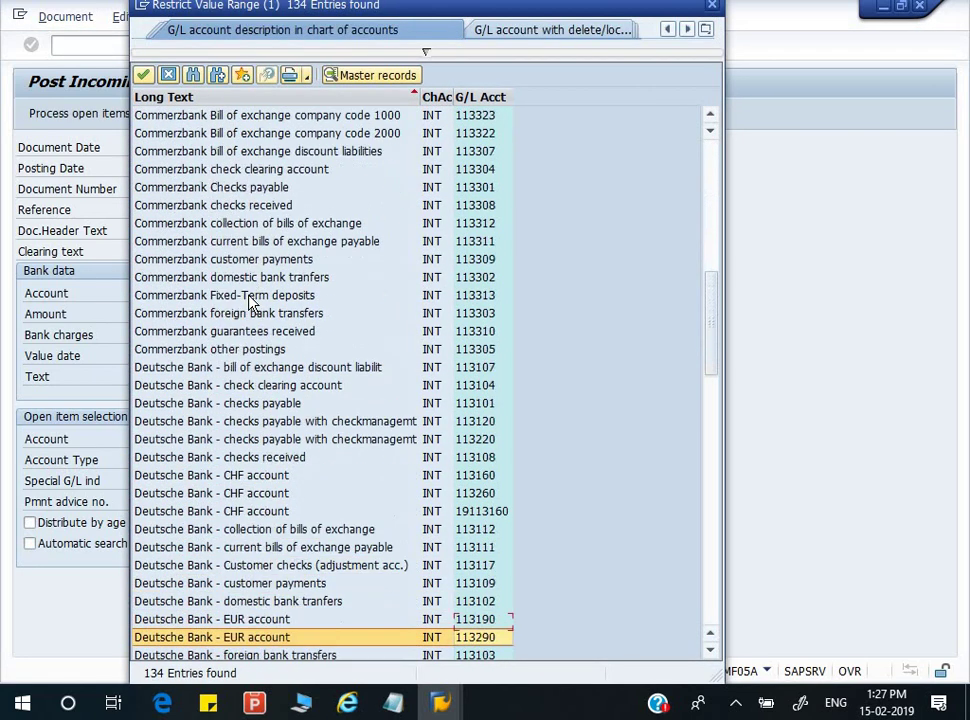
pyautogui.press('Up')
pyautogui.press('Up')
pyautogui.press('Up')
pyautogui.press('Up')
pyautogui.press('Up')
pyautogui.press('Up')
pyautogui.press('Up')
pyautogui.press('Up')
pyautogui.press('Up')
pyautogui.press('Up')
pyautogui.press('Up')
pyautogui.press('Up')
pyautogui.press('Up')
pyautogui.press('Up')
pyautogui.press('Up')
pyautogui.press('Up')
pyautogui.press('Down')
pyautogui.press('Down')
pyautogui.press('Down')
pyautogui.press('Down')
pyautogui.press('Down')
pyautogui.press('Down')
pyautogui.press('Down')
pyautogui.press('Down')
pyautogui.press('Down')
pyautogui.press('Down')
pyautogui.press('Down')
pyautogui.press('Down')
pyautogui.press('Down')
pyautogui.press('Down')
pyautogui.press('Down')
pyautogui.press('Return')
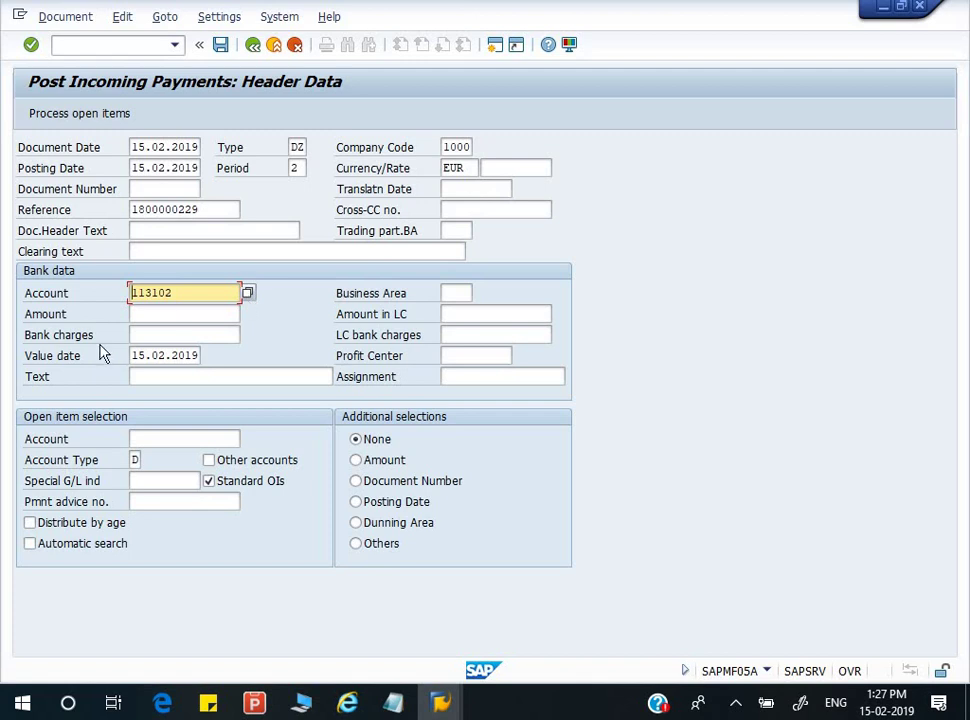
# - Enter amount 1800 and select customer 643 via search term DEEP for open items
pyautogui.click(168, 311)
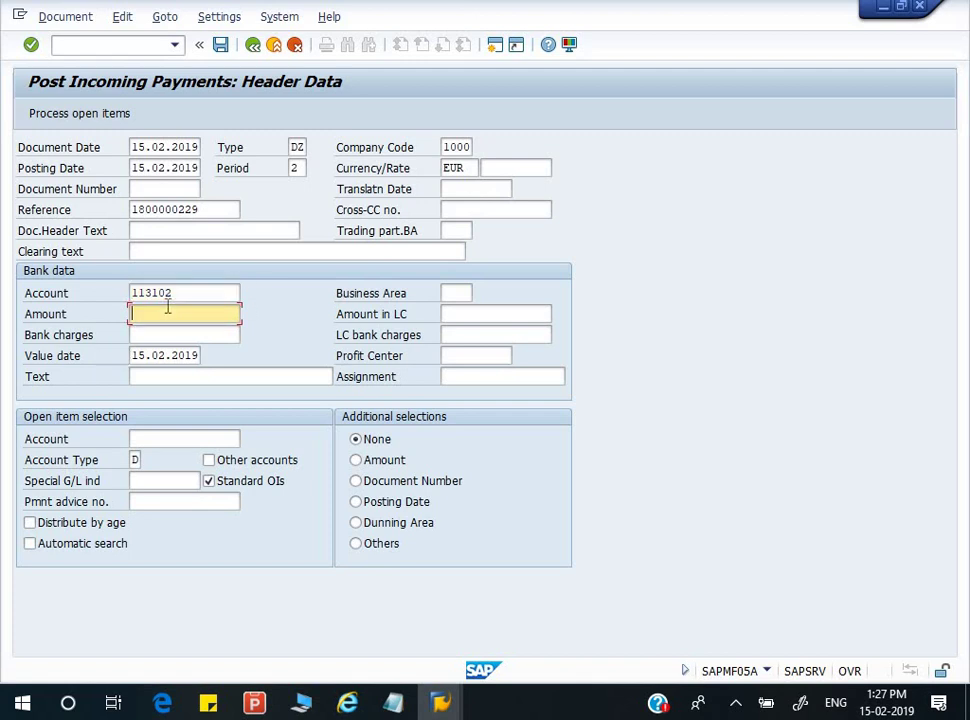
pyautogui.write('180')
pyautogui.press('Tab')
pyautogui.press('Tab')
pyautogui.press('Tab')
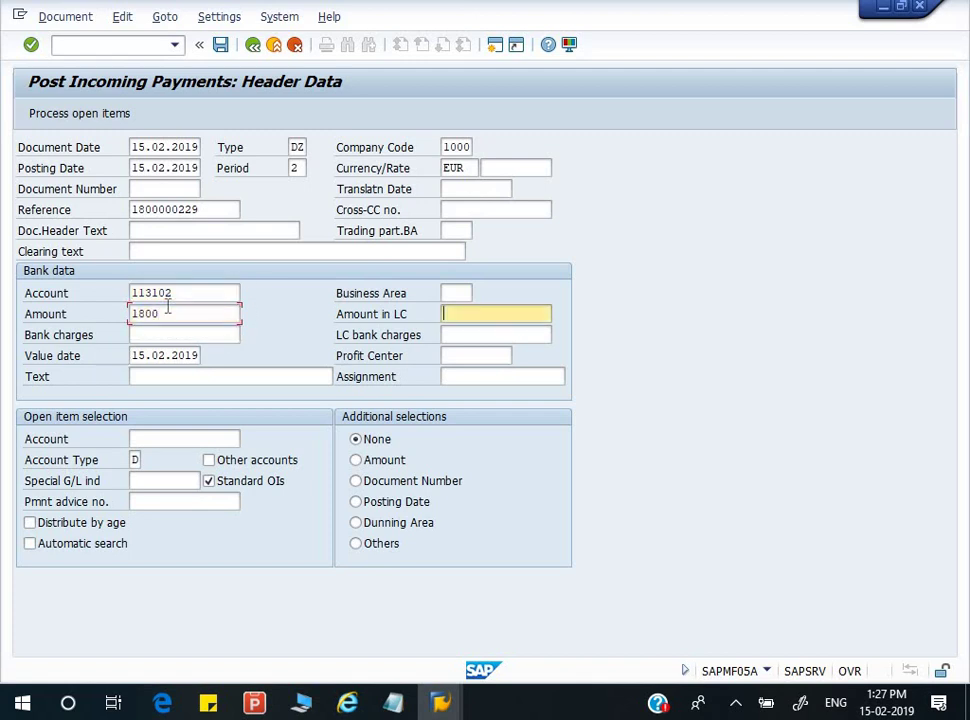
pyautogui.press('Tab')
pyautogui.press('Tab')
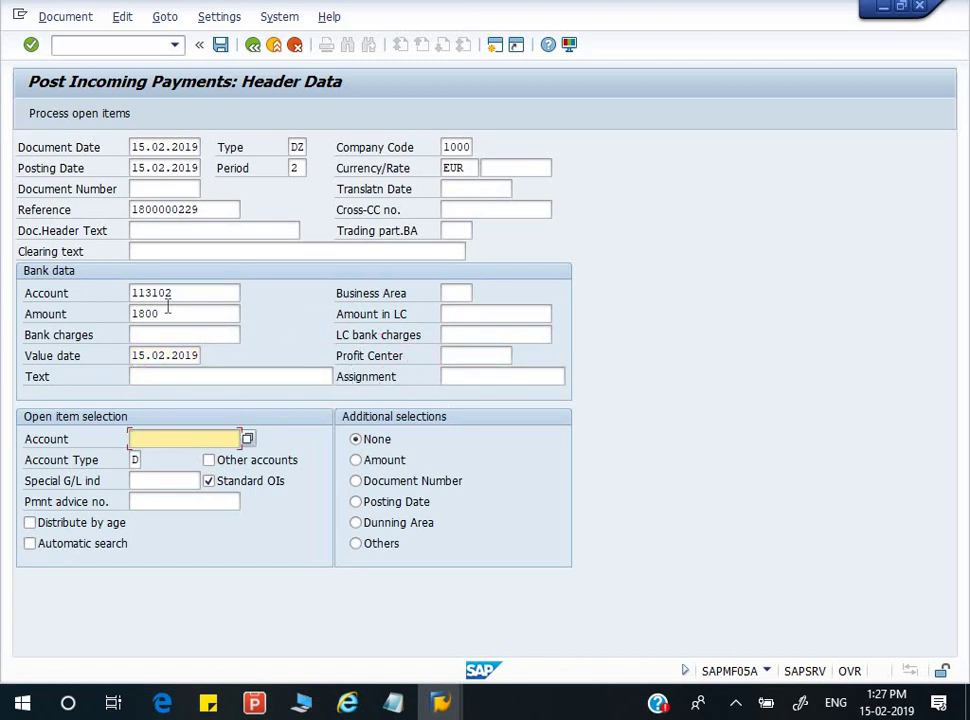
pyautogui.press('F4')
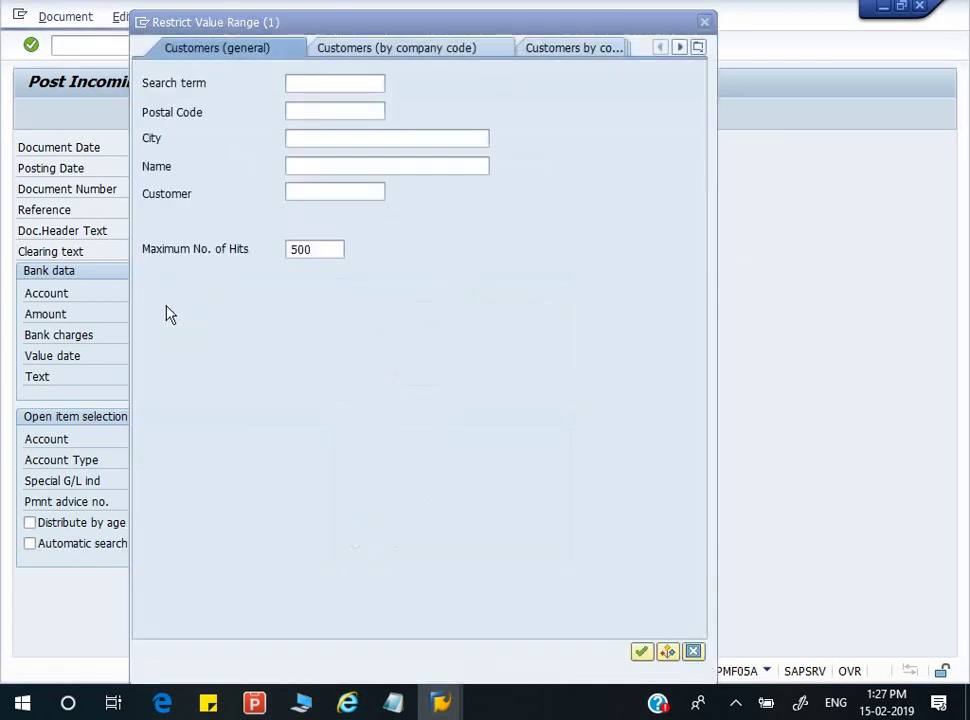
pyautogui.write('DEEP')
pyautogui.press('Return')
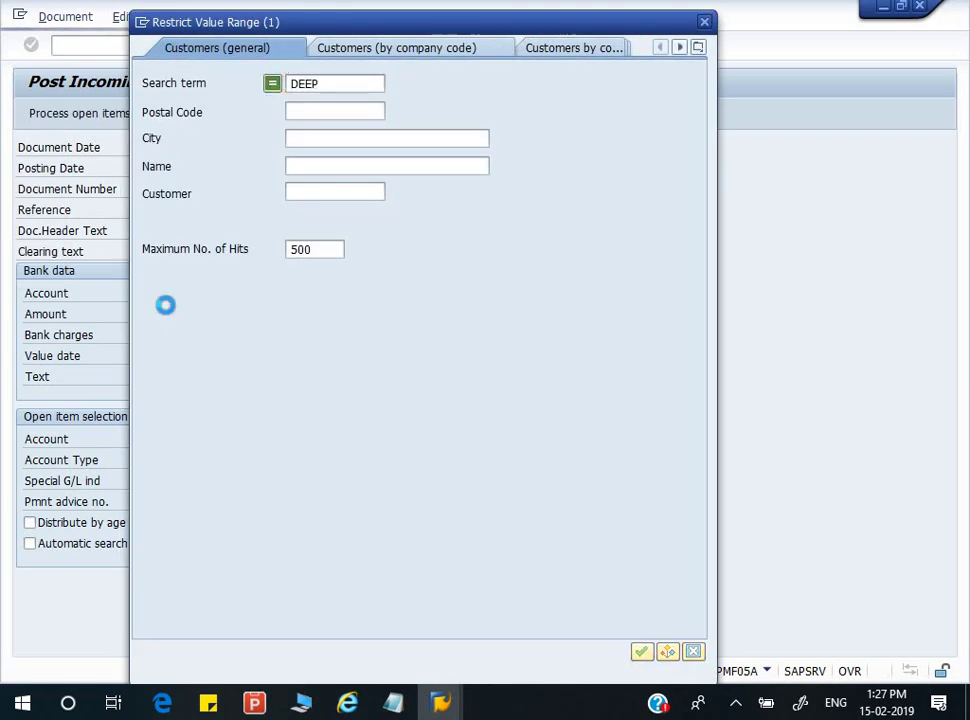
pyautogui.press('Down')
pyautogui.press('Return')
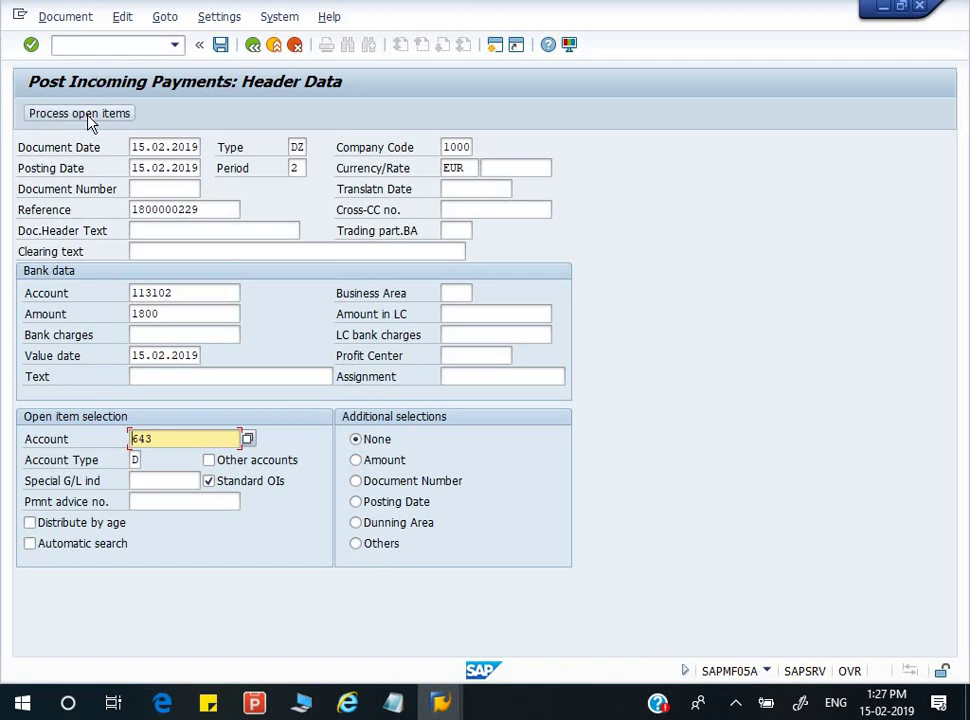
# - In partial payments, assign 1,800.00 to the 2,000.00 invoice, leaving 0.00 unassigned
pyautogui.hotkey('shift', 'F4')
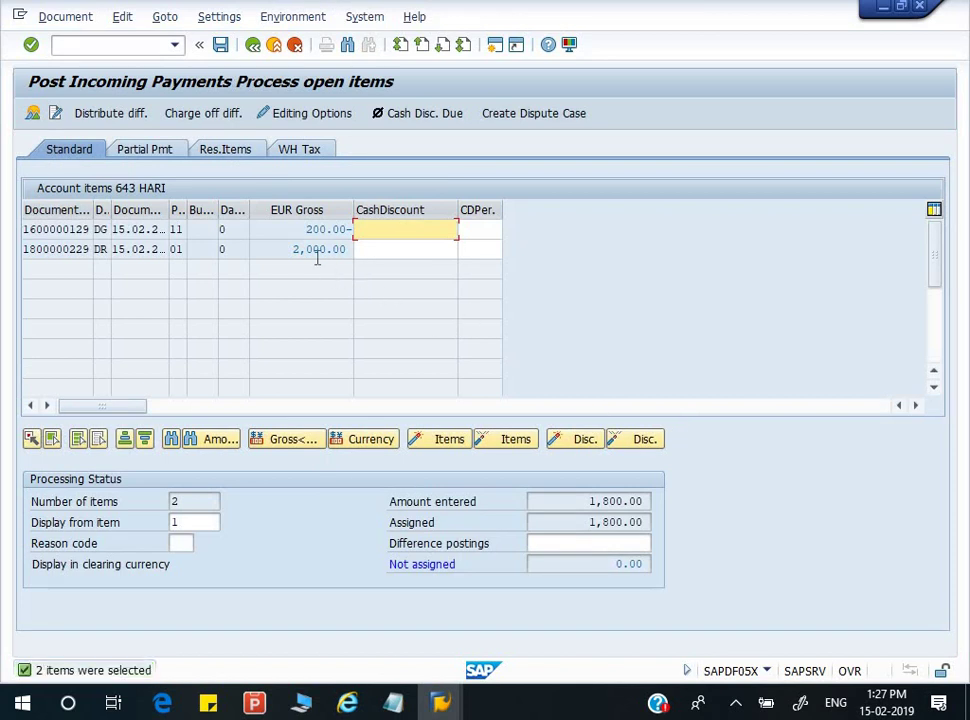
pyautogui.click(141, 151)
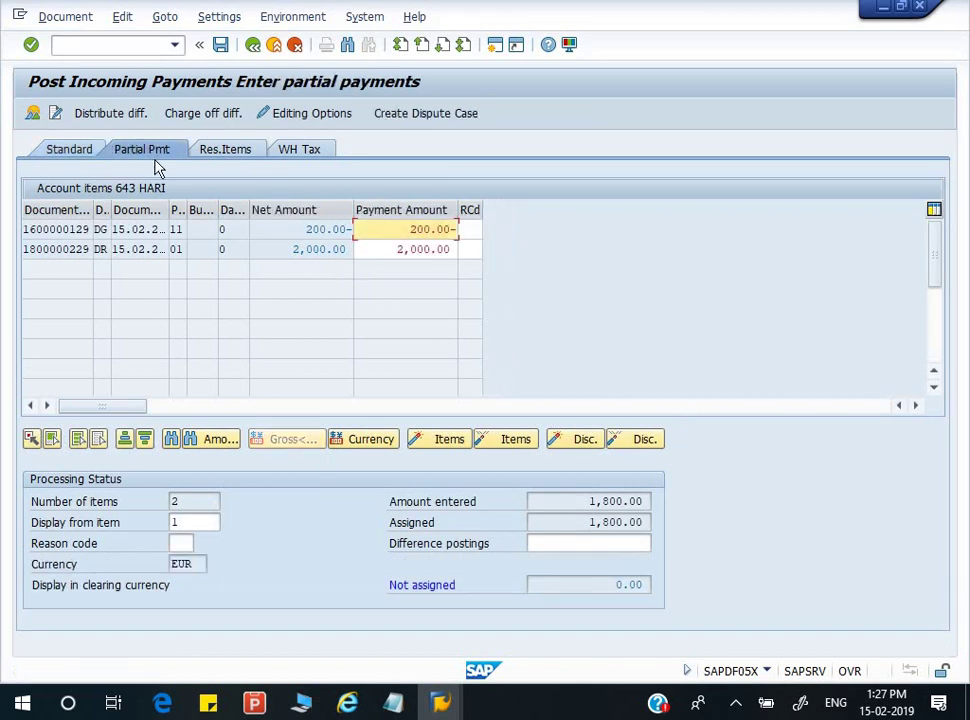
pyautogui.doubleClick(282, 231)
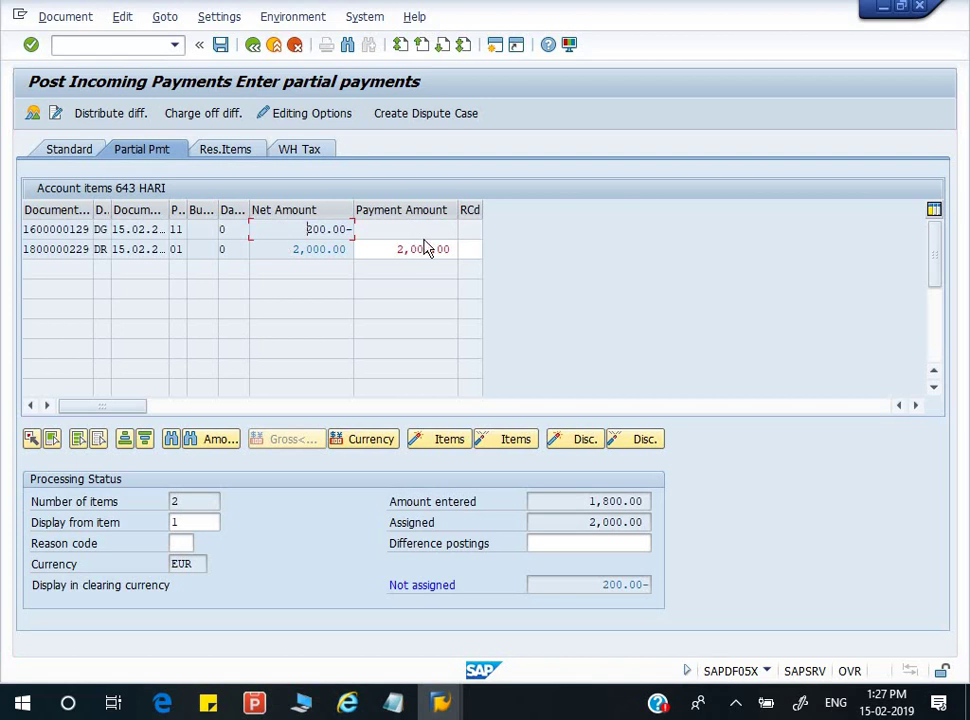
pyautogui.doubleClick(303, 249)
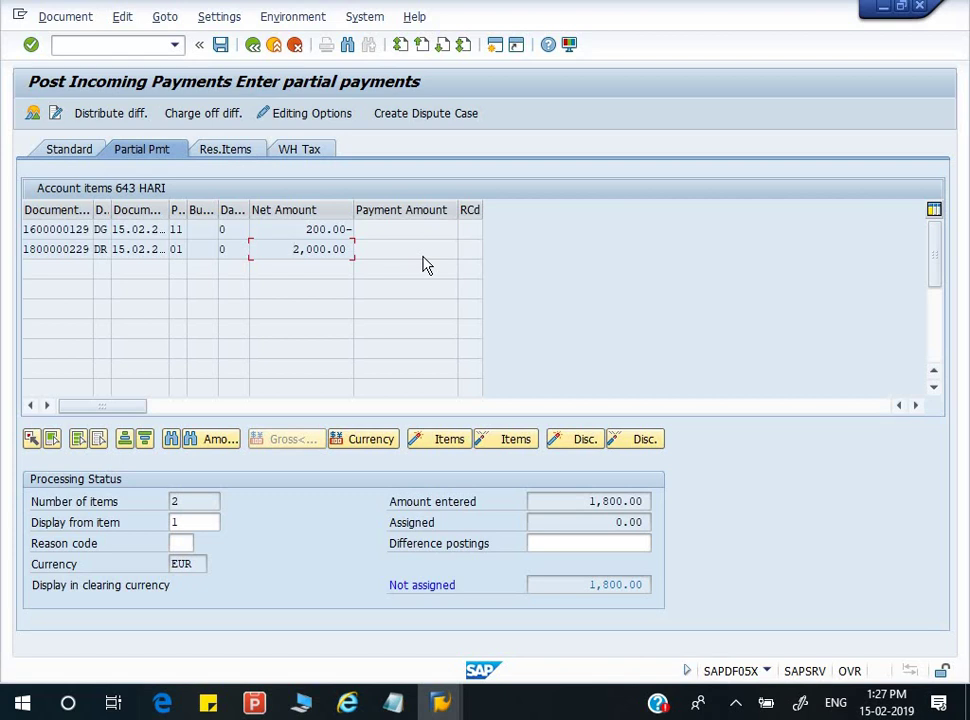
pyautogui.doubleClick(316, 249)
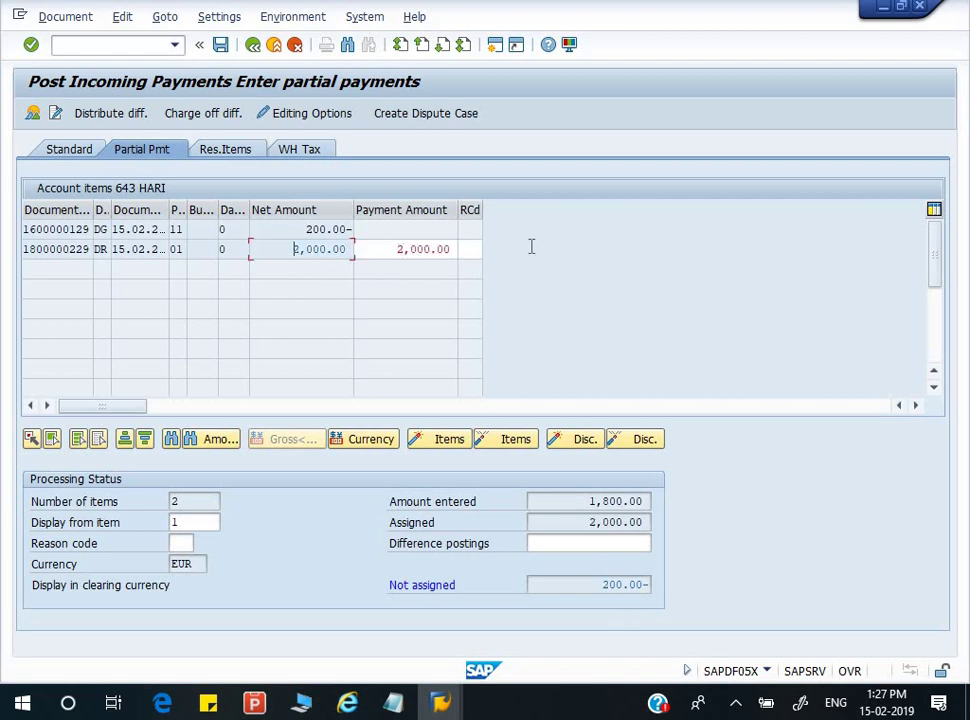
pyautogui.write('1800')
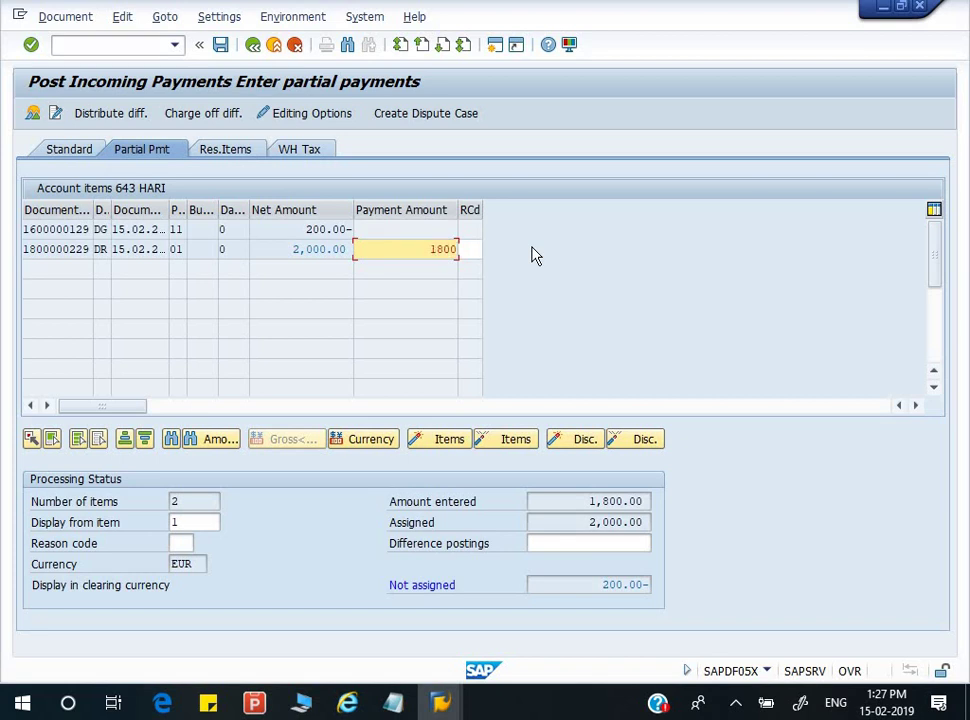
pyautogui.press('Return')
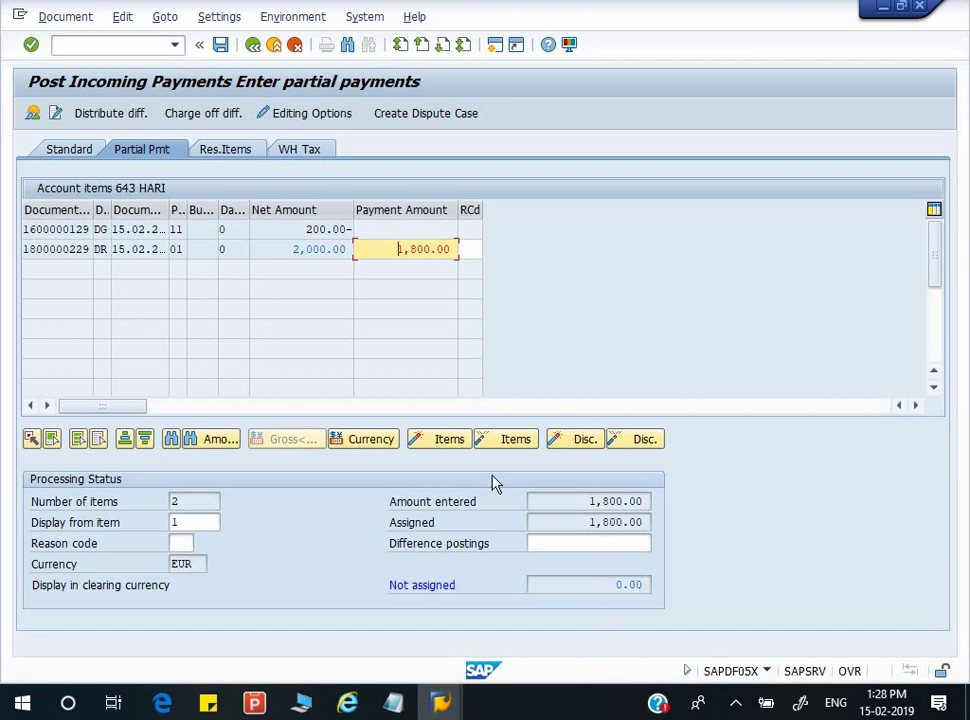
pyautogui.click(221, 45)
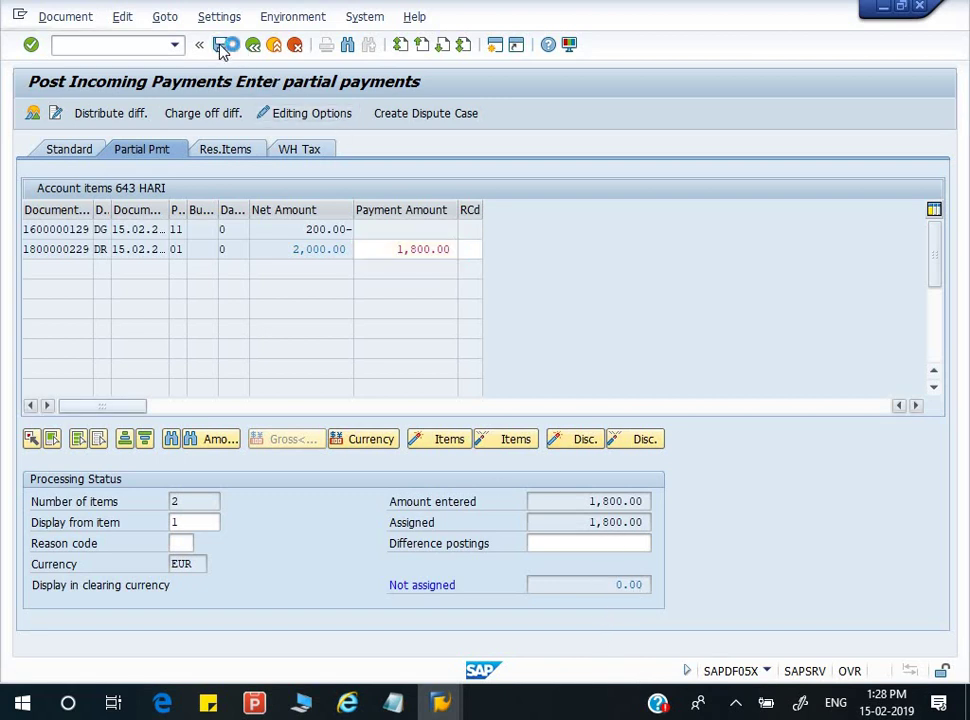
pyautogui.click(221, 47)
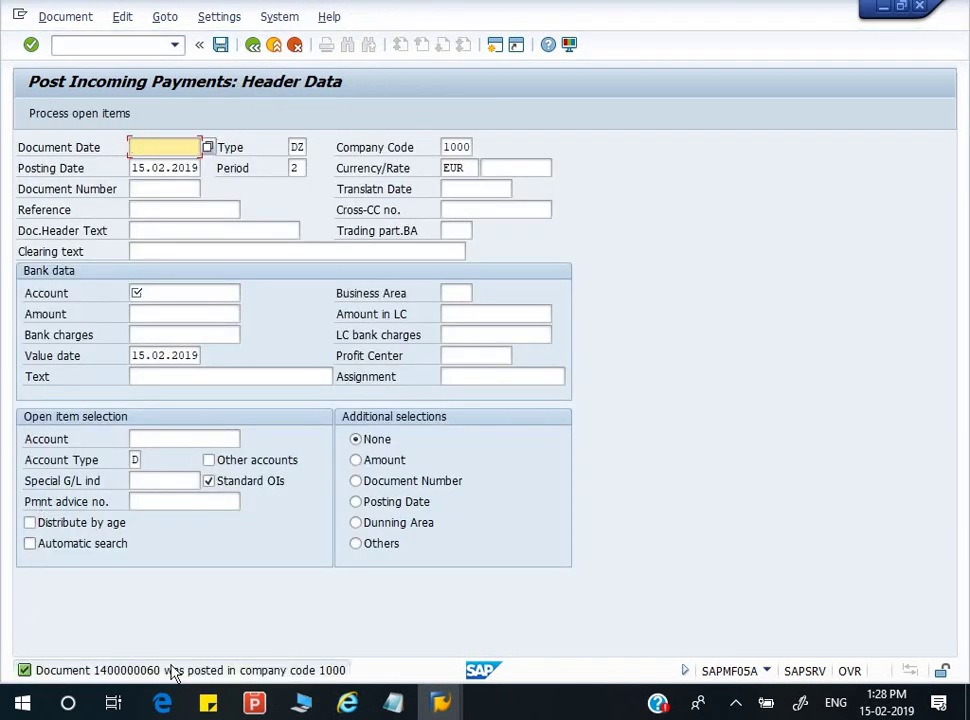
pyautogui.doubleClick(160, 665)
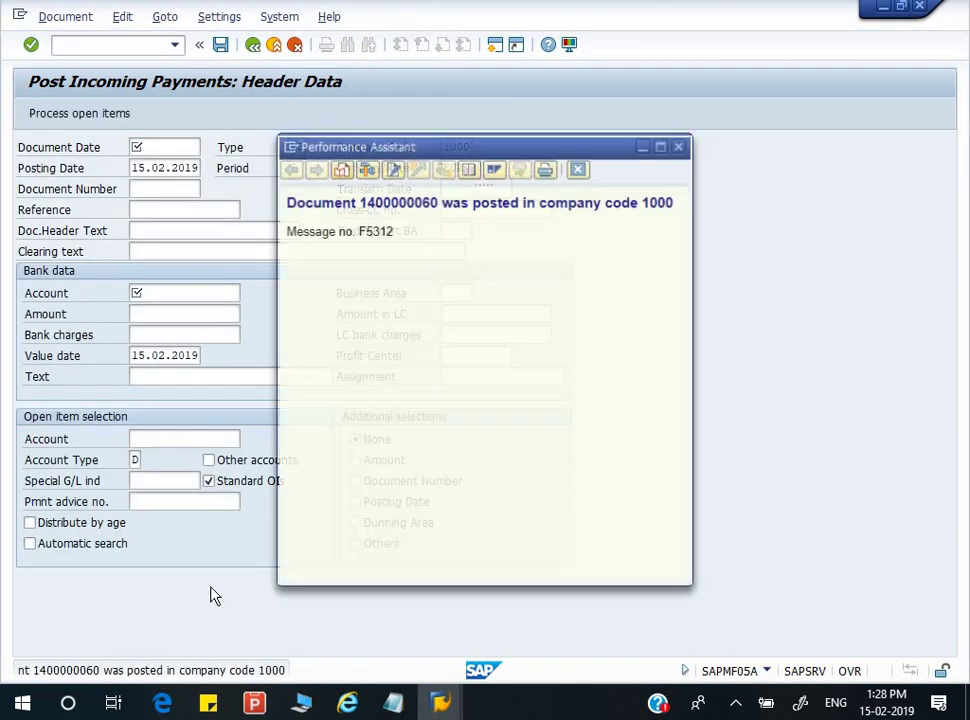
pyautogui.tripleClick(337, 210)
pyautogui.hotkey('ctrl', 'c')
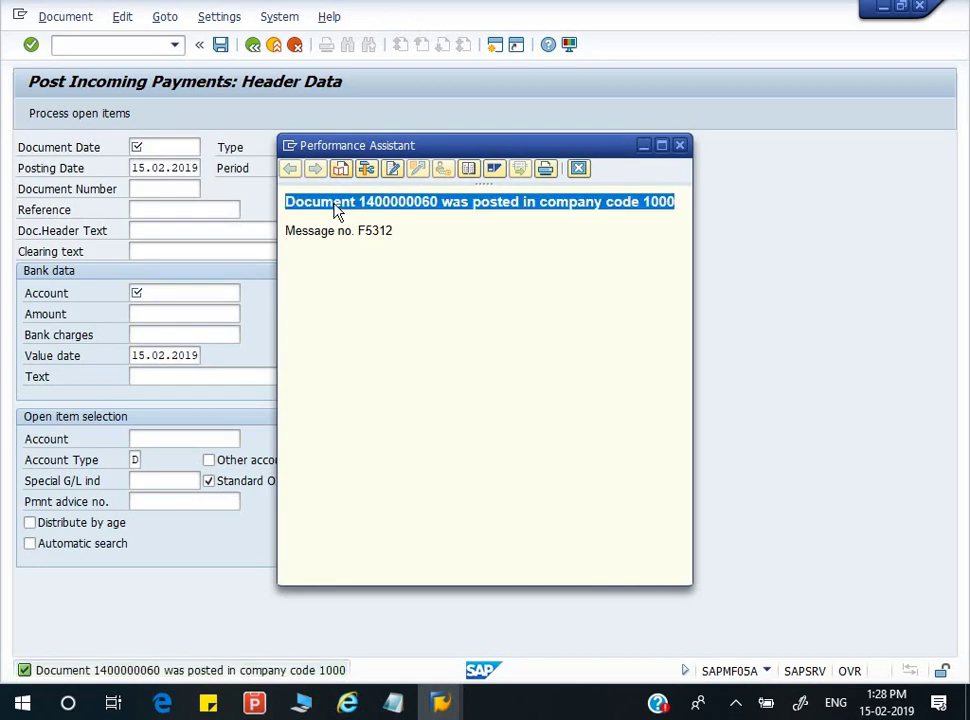
# - Paste the posting confirmation onto a new line in the untitled Notepad notes
pyautogui.click(392, 703)
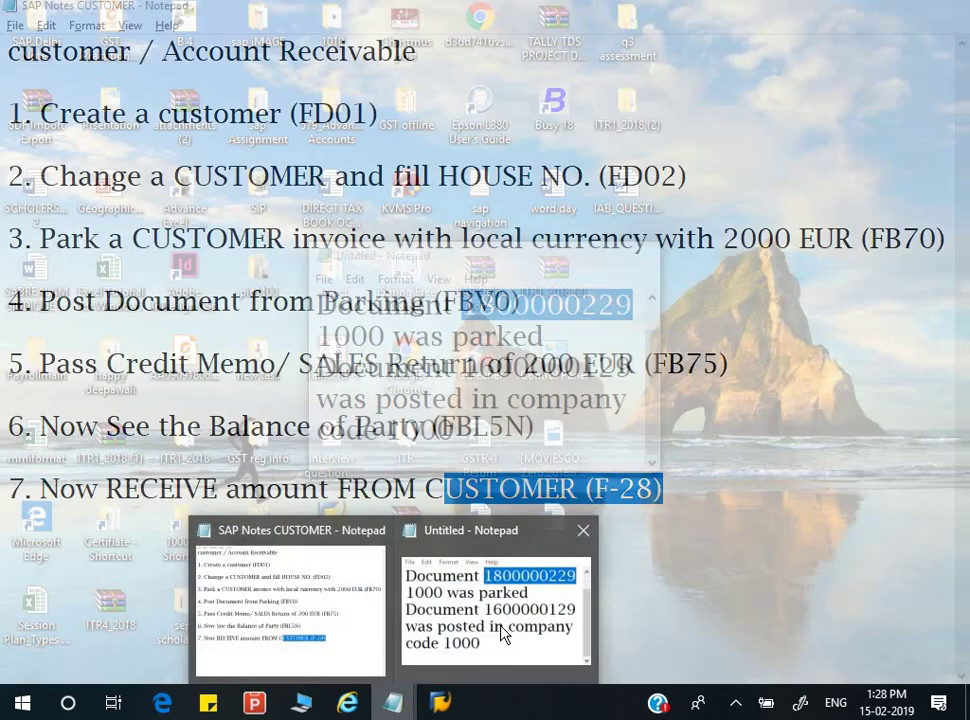
pyautogui.click(495, 610)
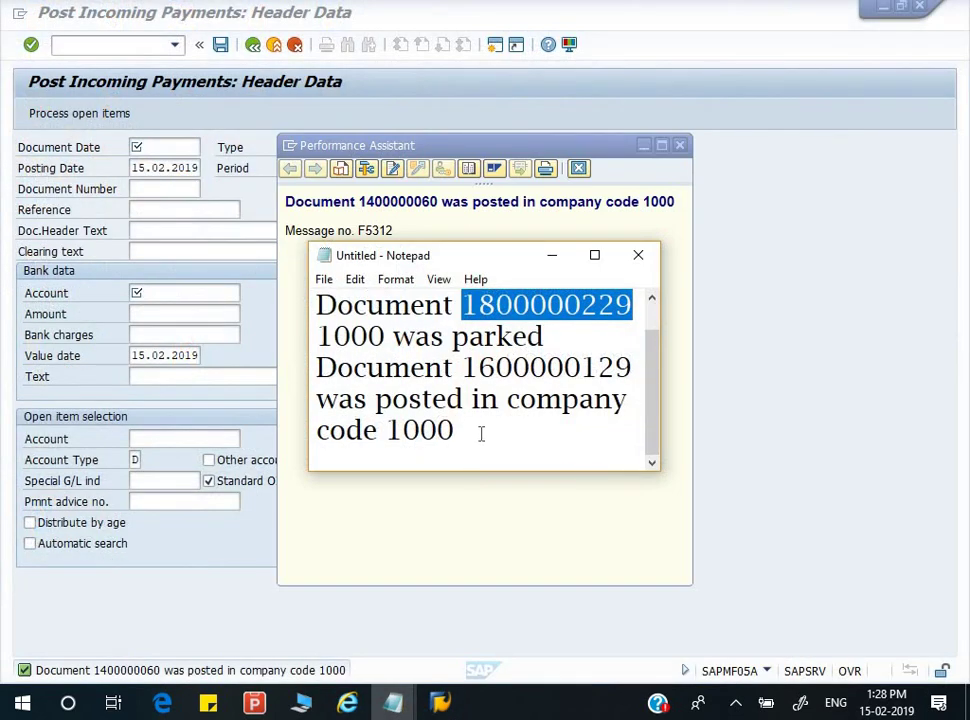
pyautogui.click(481, 435)
pyautogui.click(594, 255)
pyautogui.press('Return')
pyautogui.hotkey('ctrl', 'v')
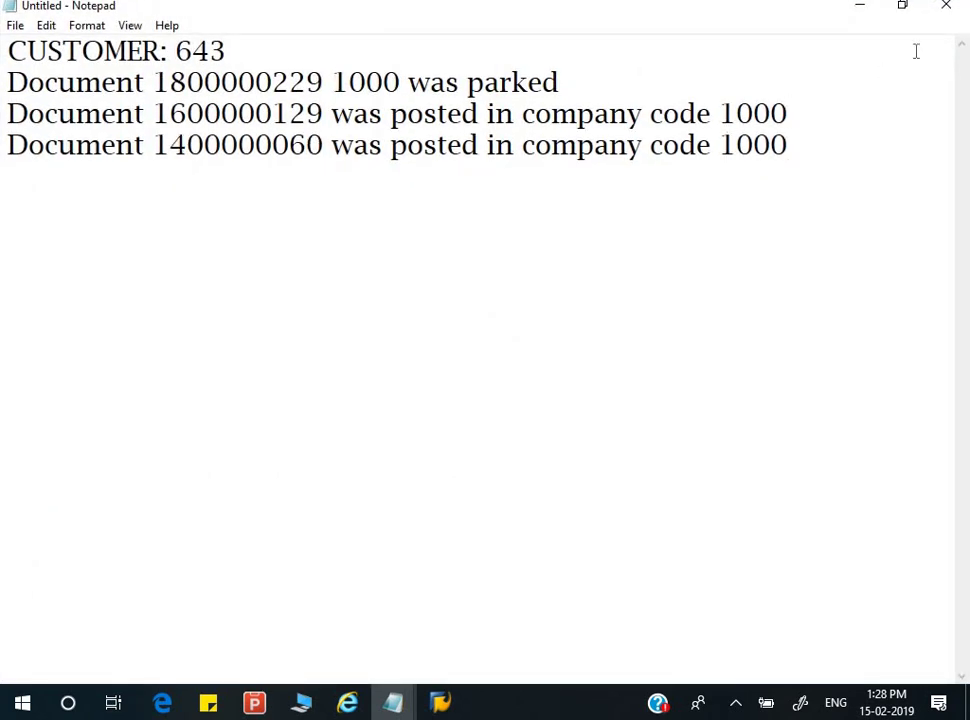
pyautogui.click(859, 6)
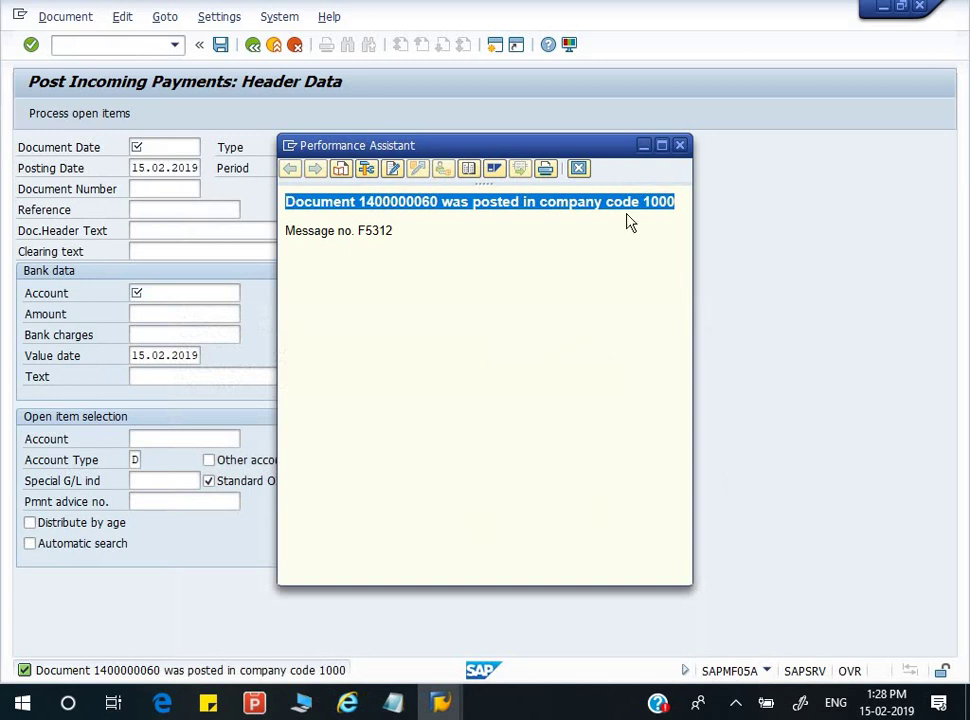
pyautogui.click(679, 145)
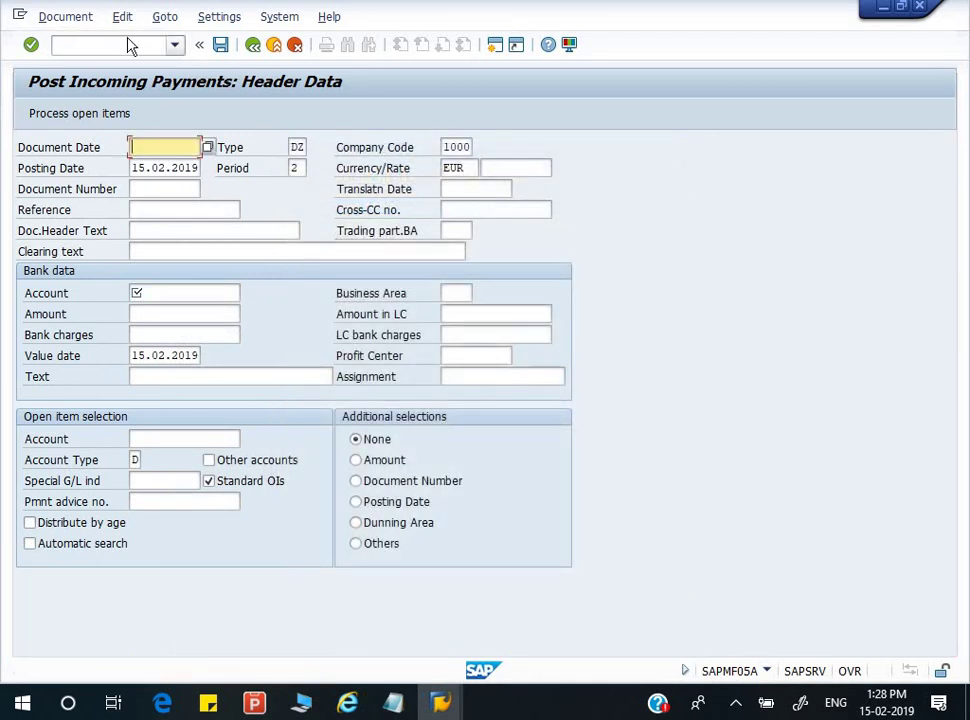
pyautogui.click(128, 45)
# - Run the FBL5N open-item list for customer 643
pyautogui.write('/N')
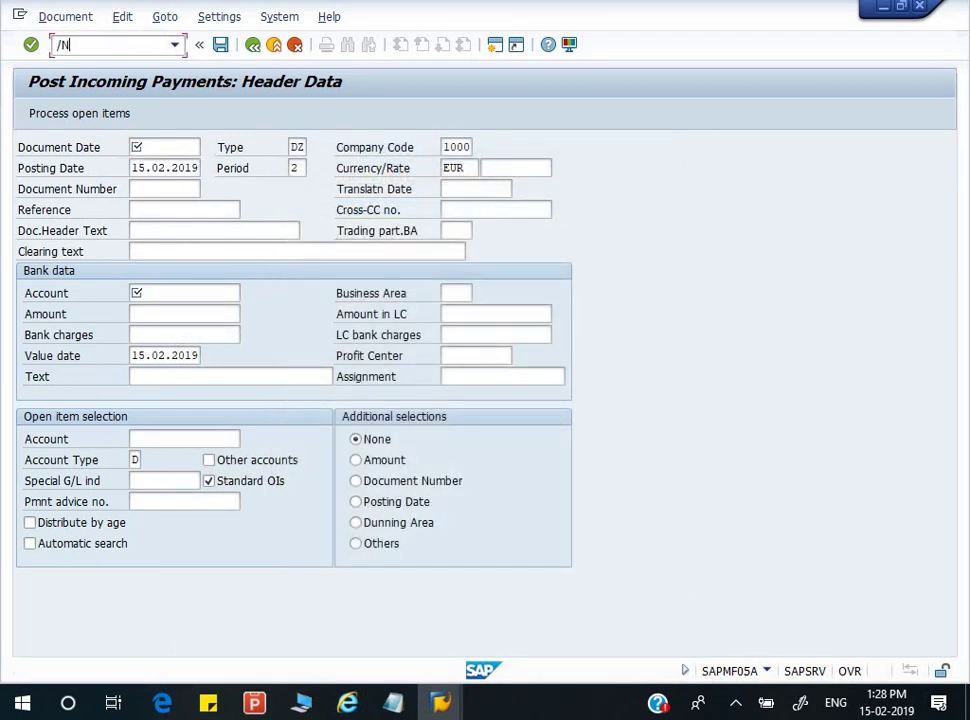
pyautogui.write('FBL5M')
pyautogui.press('BackSpace')
pyautogui.press('Return')
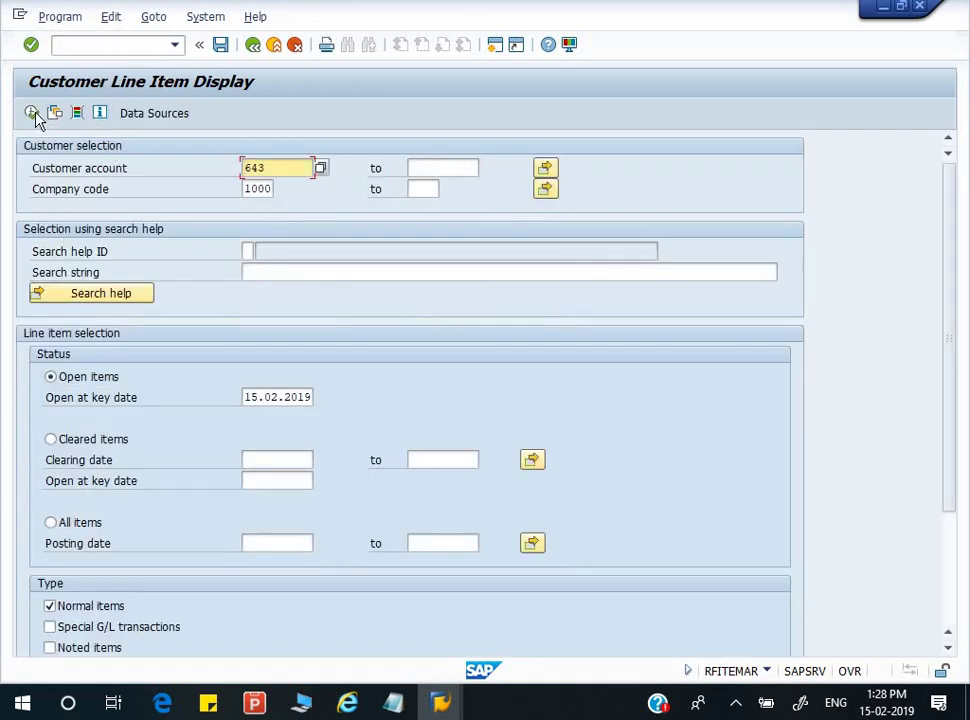
pyautogui.click(33, 113)
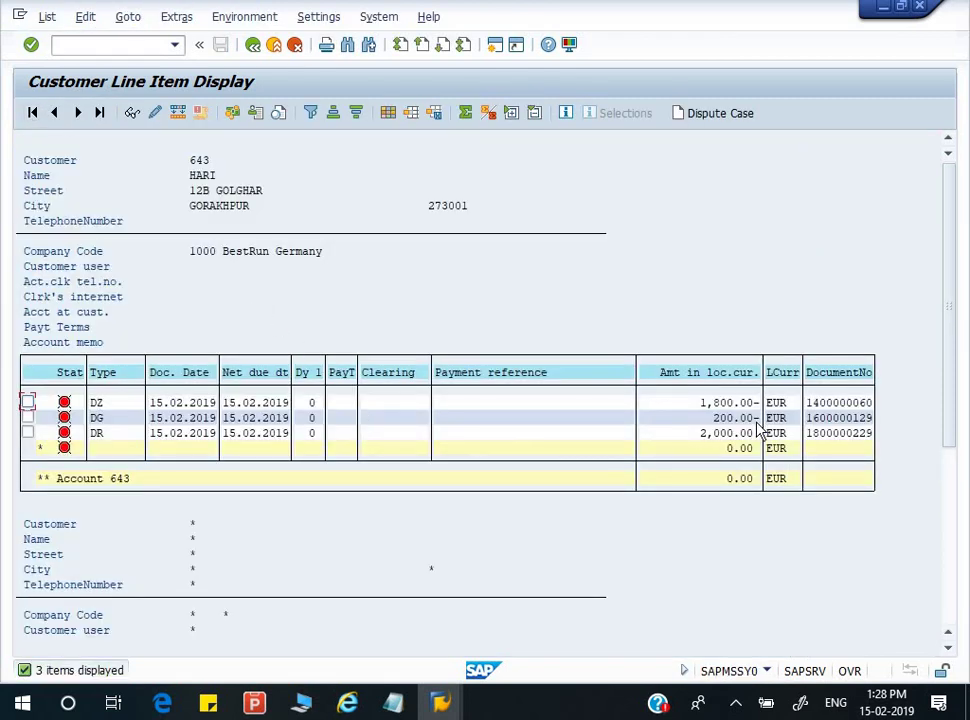
# - Compare the 1,800.00- payment, 200.00- credit memo and 2,000.00 invoice against the 0.00 balance
pyautogui.click(721, 403)
pyautogui.click(715, 432)
pyautogui.click(712, 402)
pyautogui.click(708, 418)
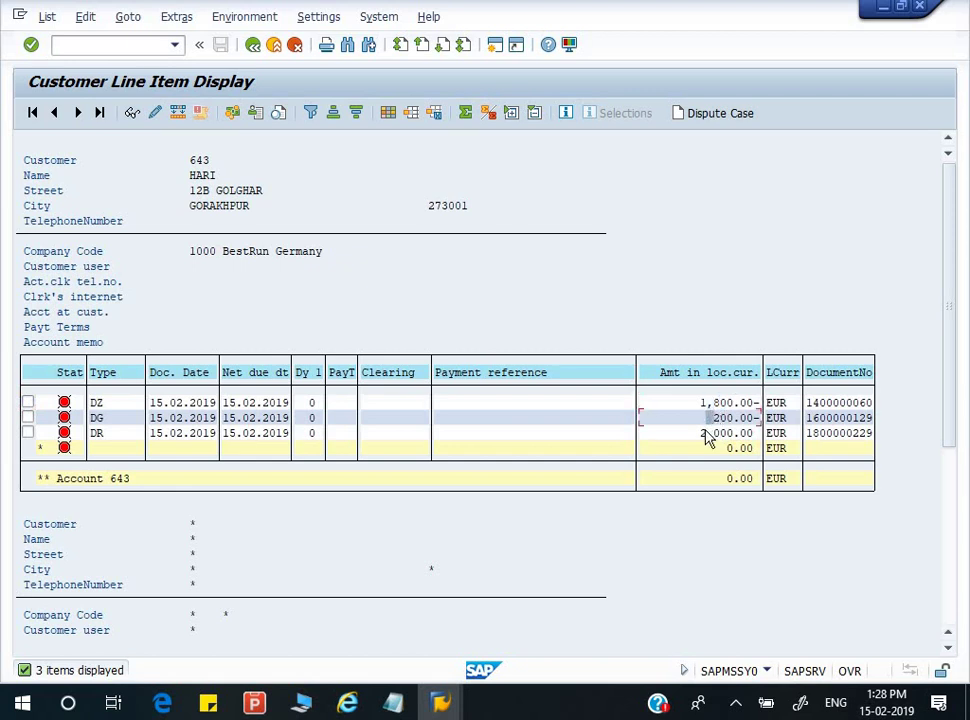
pyautogui.click(708, 433)
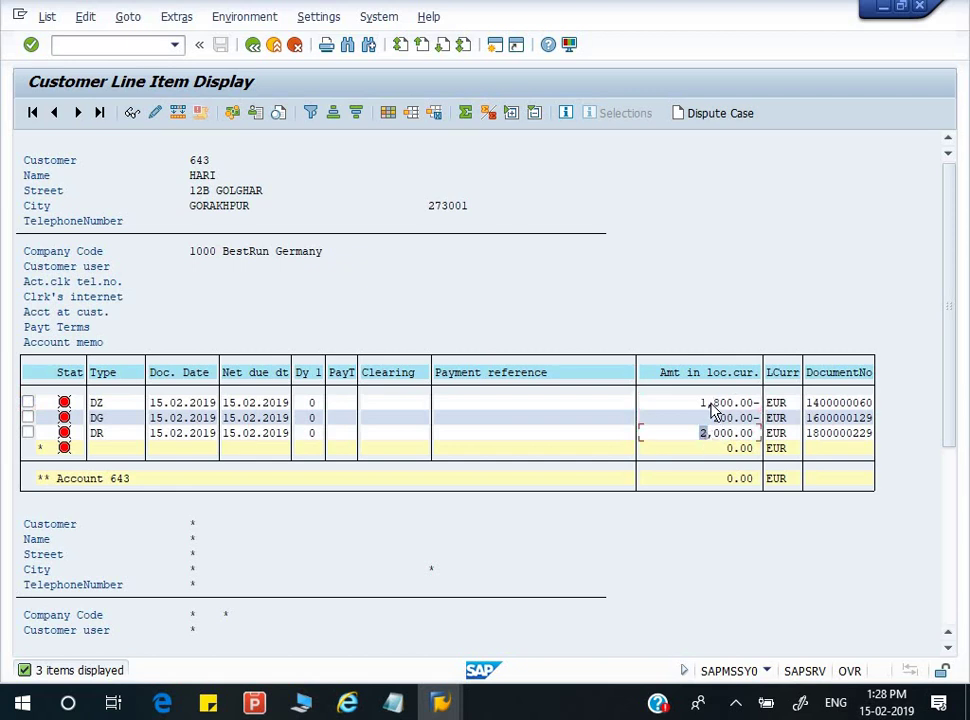
pyautogui.click(712, 403)
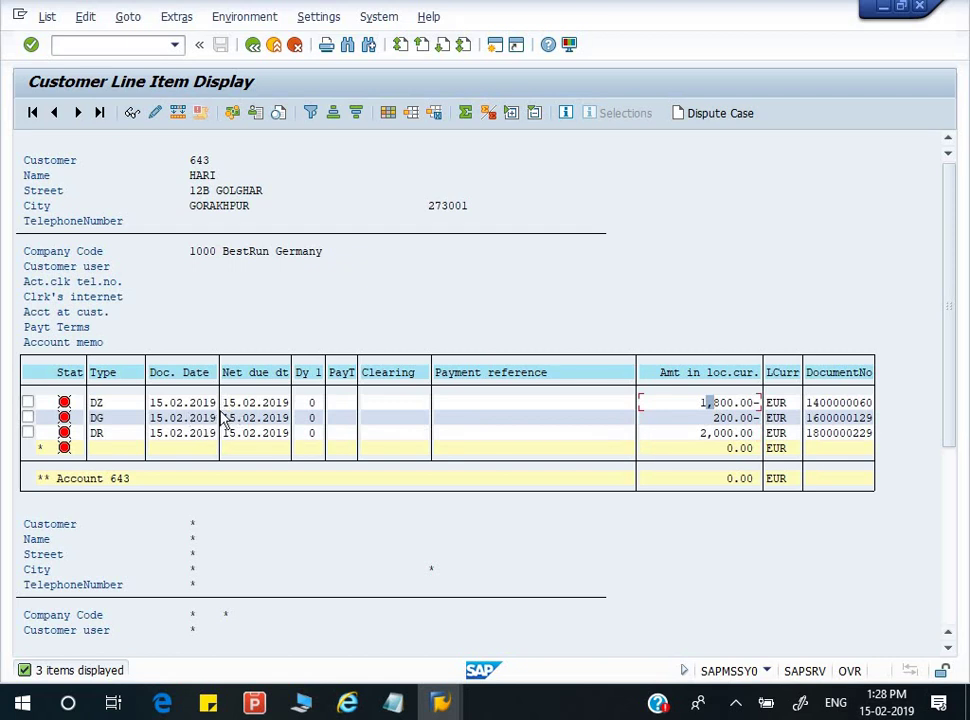
pyautogui.click(708, 434)
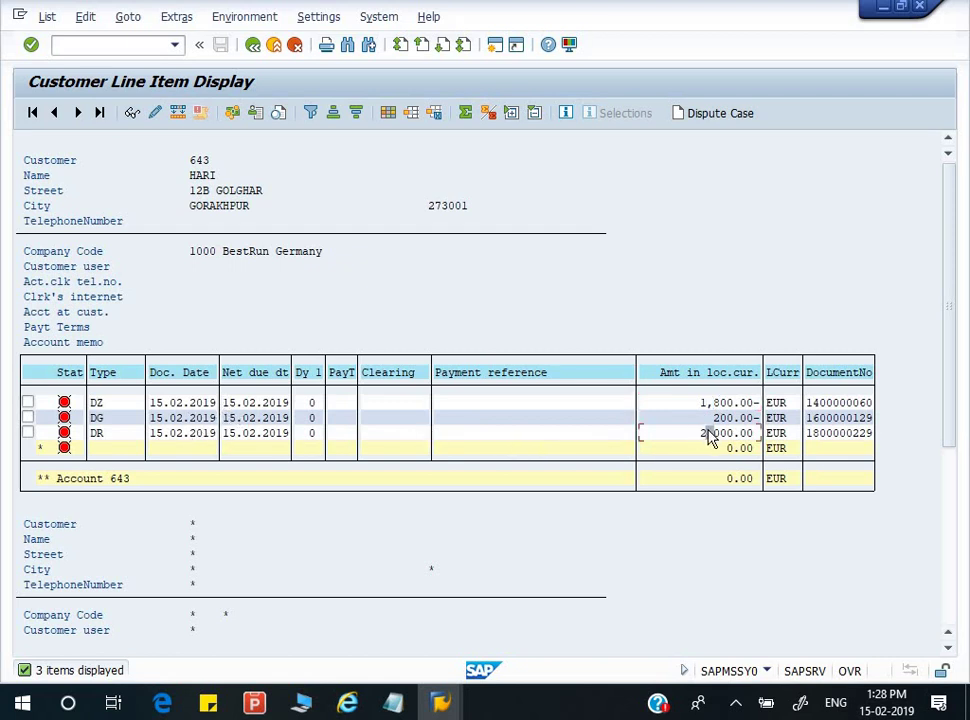
pyautogui.click(691, 403)
pyautogui.click(728, 482)
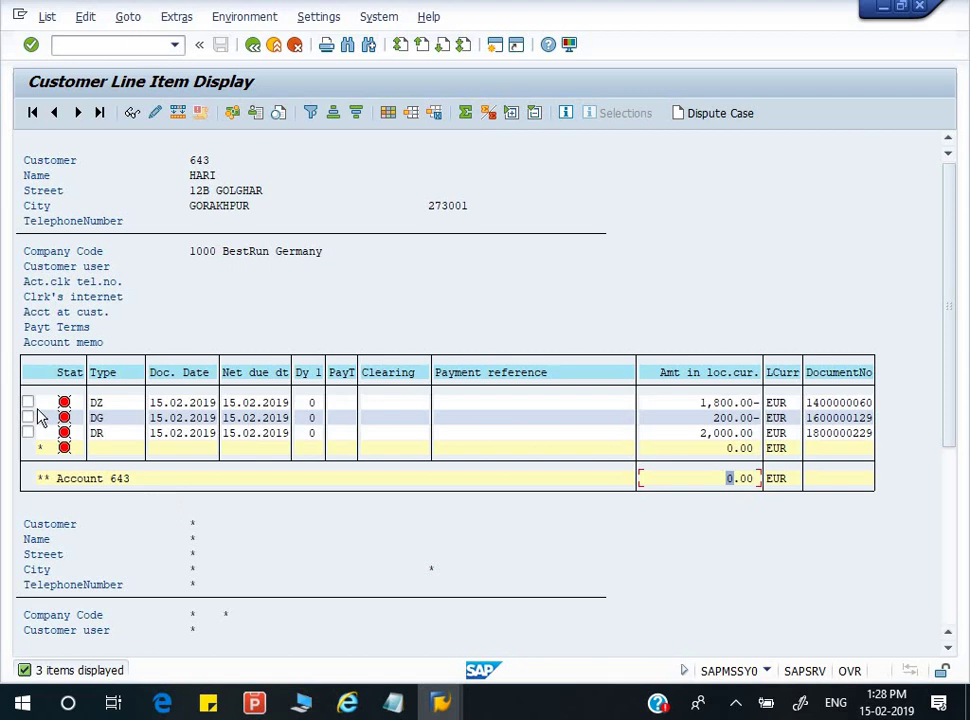
# - Tick the DZ, DG and DR line items and return to the selection screen
pyautogui.click(28, 403)
pyautogui.click(28, 418)
pyautogui.click(28, 433)
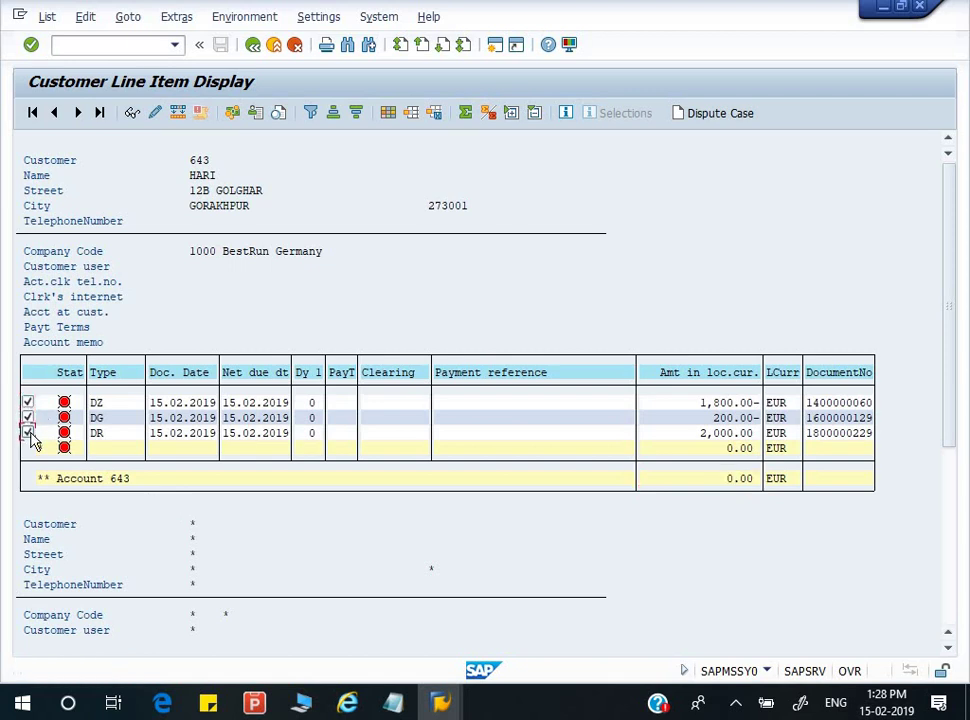
pyautogui.press('F3')
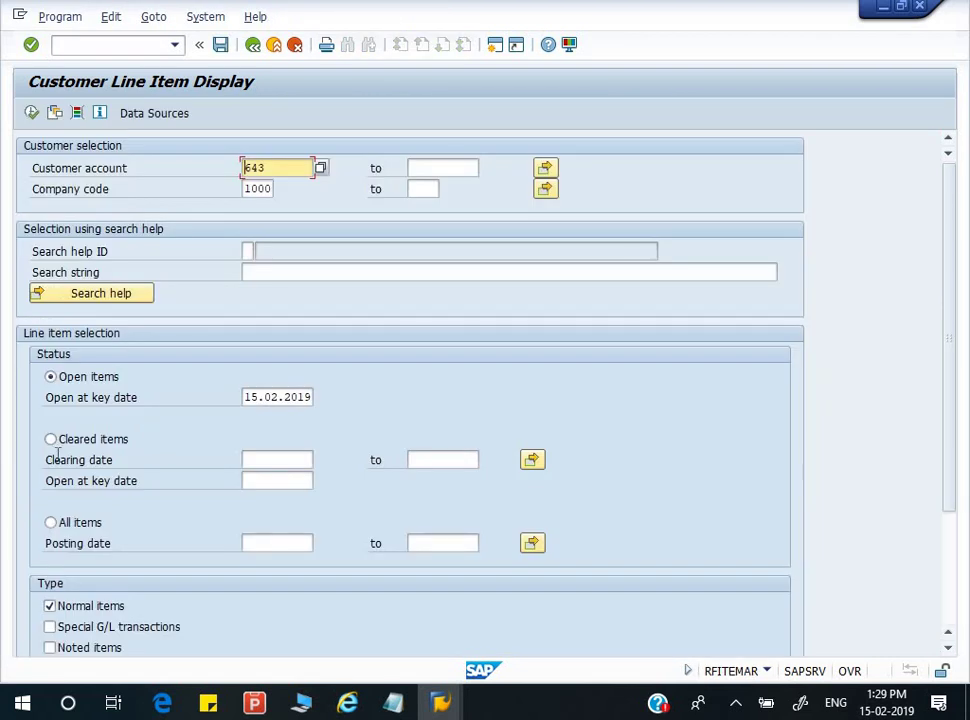
# - Display all of customer 643's items, then back out twice to SAP Easy Access
pyautogui.click(50, 522)
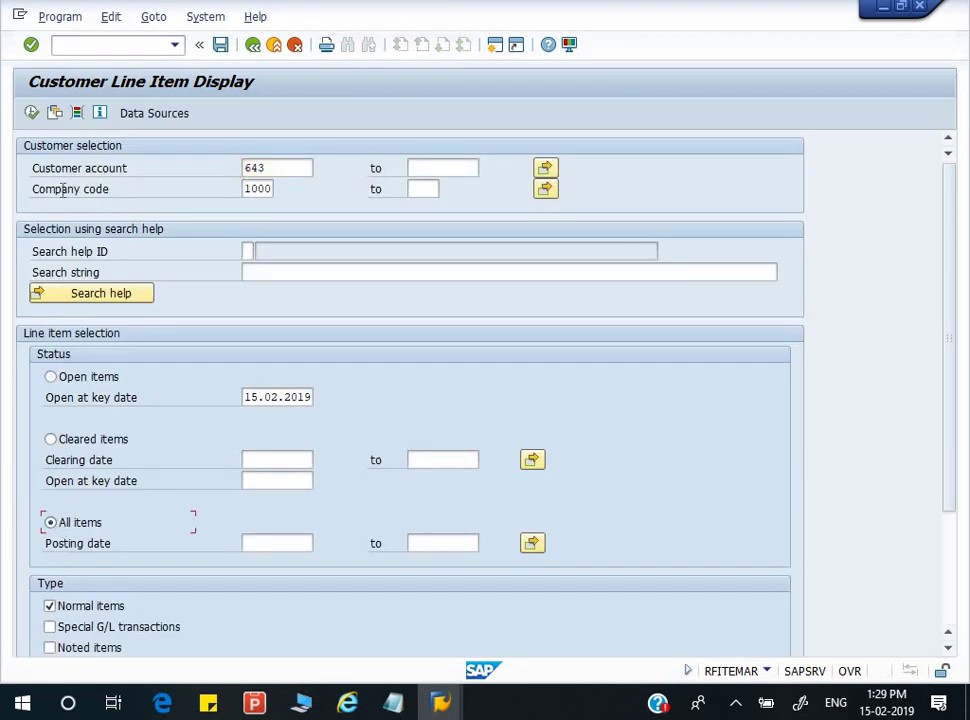
pyautogui.click(31, 112)
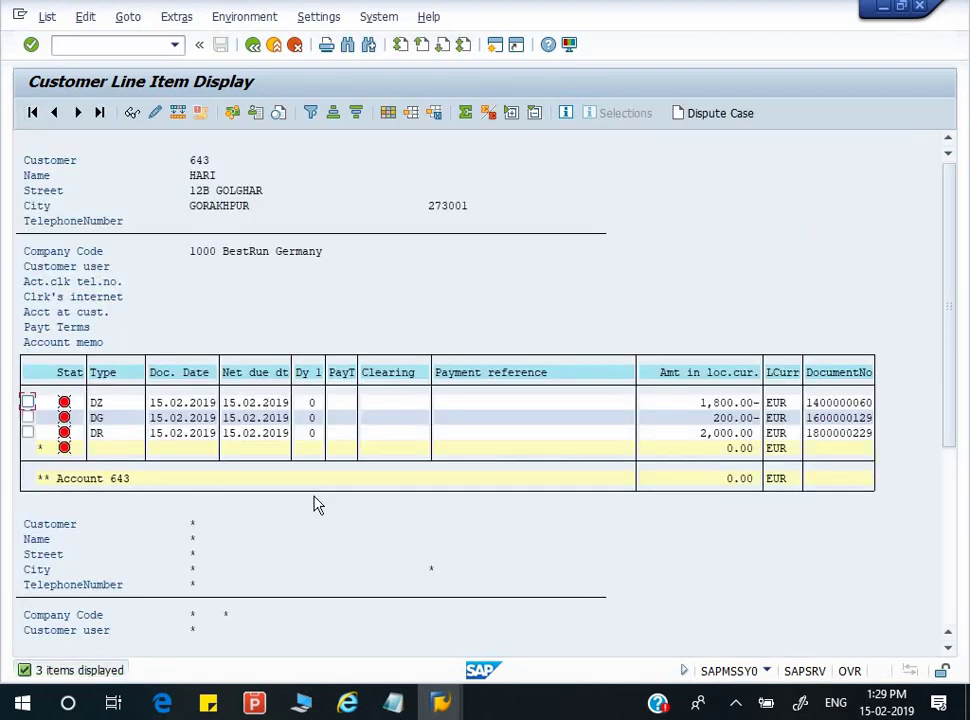
pyautogui.scroll(-1, 312, 490)
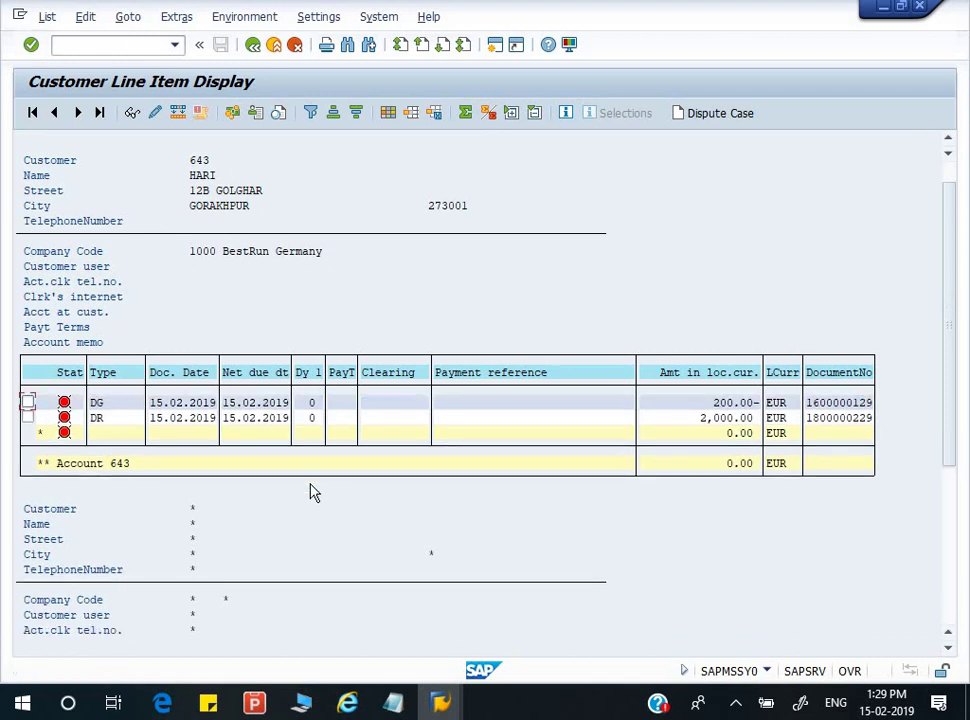
pyautogui.press('F3')
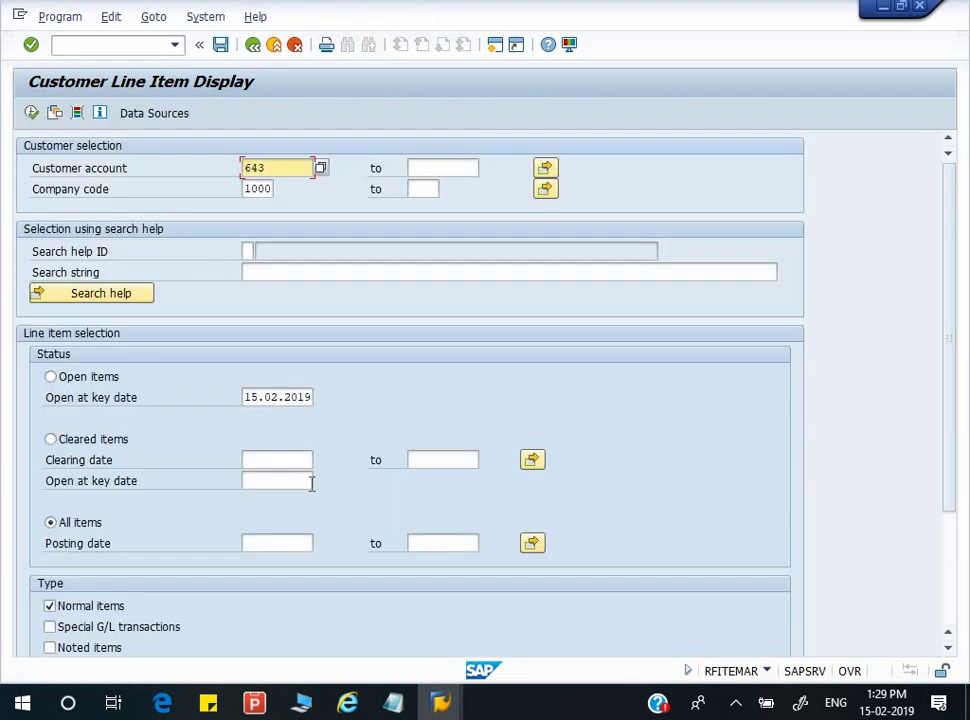
pyautogui.press('F3')
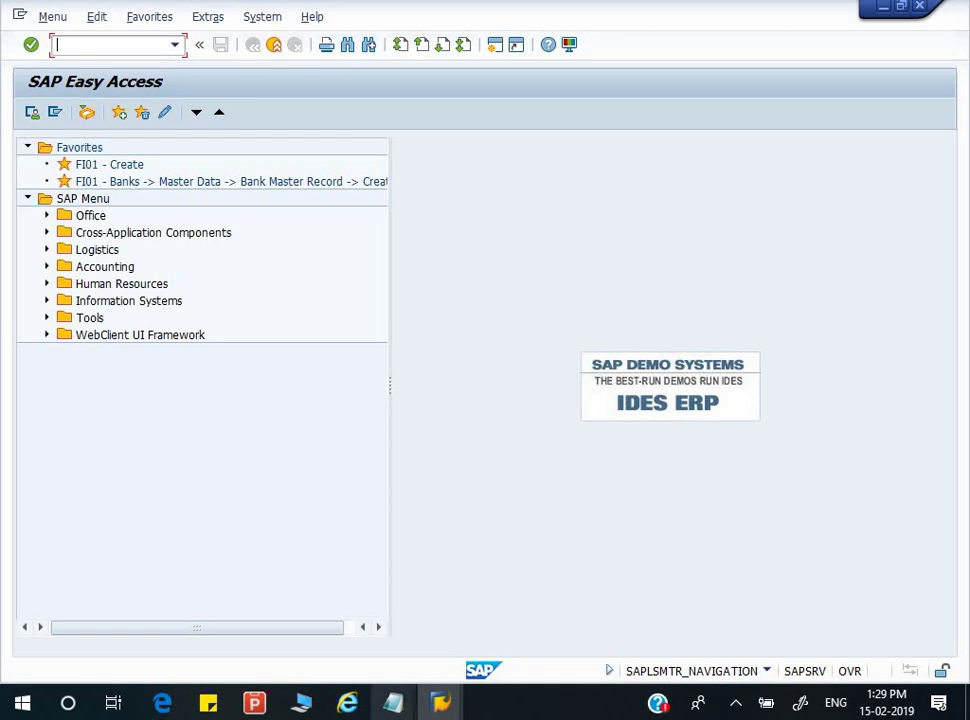
# - Bring the SAP Notes CUSTOMER step list, ending at step 7, forward in Notepad
pyautogui.click(392, 703)
pyautogui.click(345, 619)
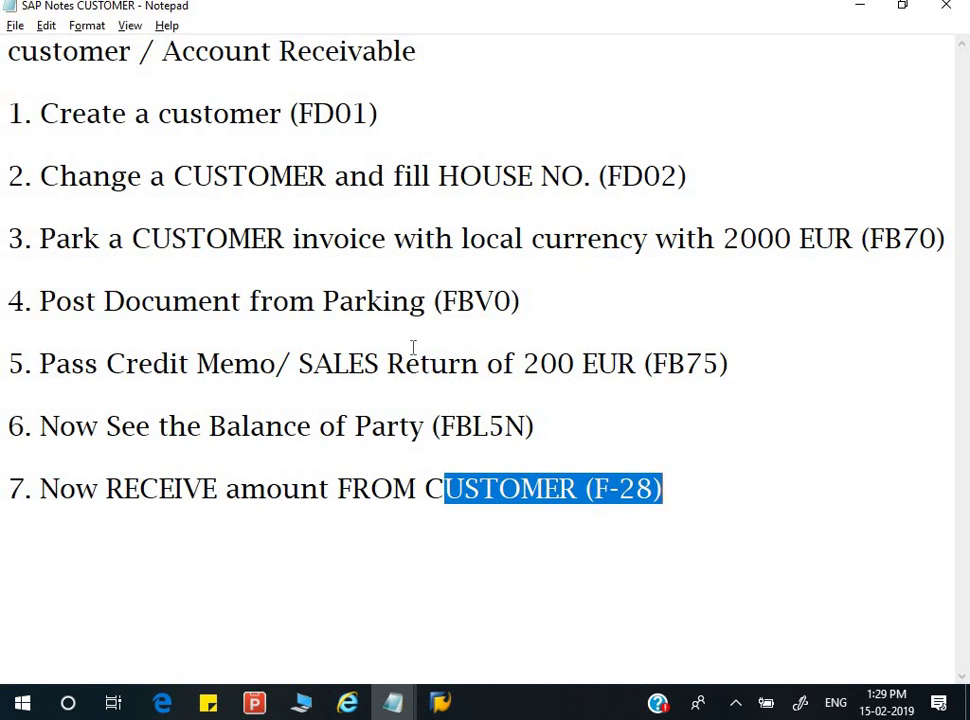
pyautogui.click(665, 463)
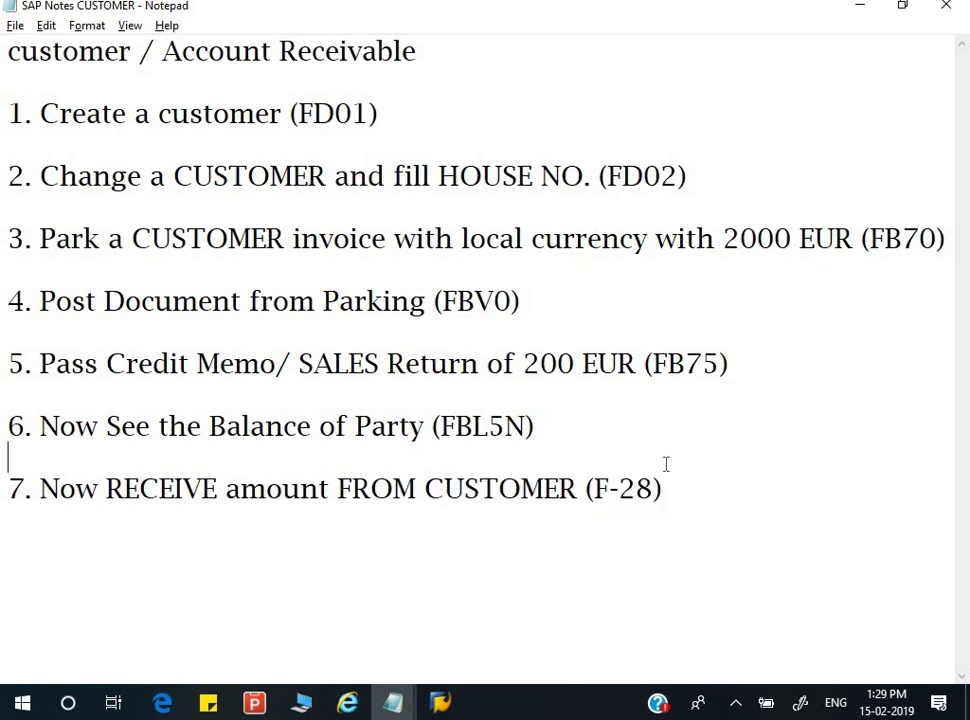